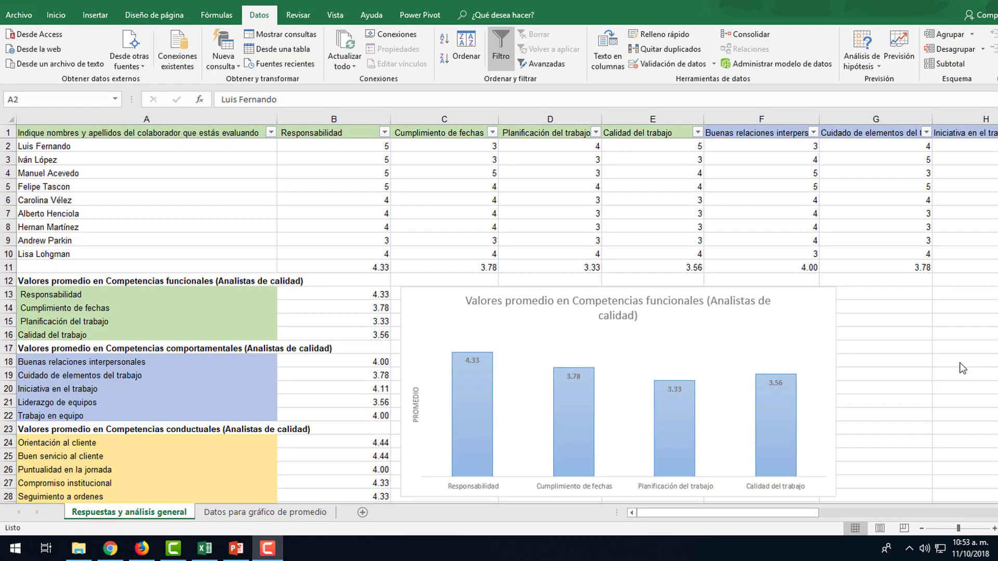
Step: Bring the evaluation workbook forward and select the functional and behavioural competency blocks
{"action": "left_click", "coordinate": [199, 148]}
{"action": "left_click_drag", "start_coordinate": [314, 133], "coordinate": [769, 133]}
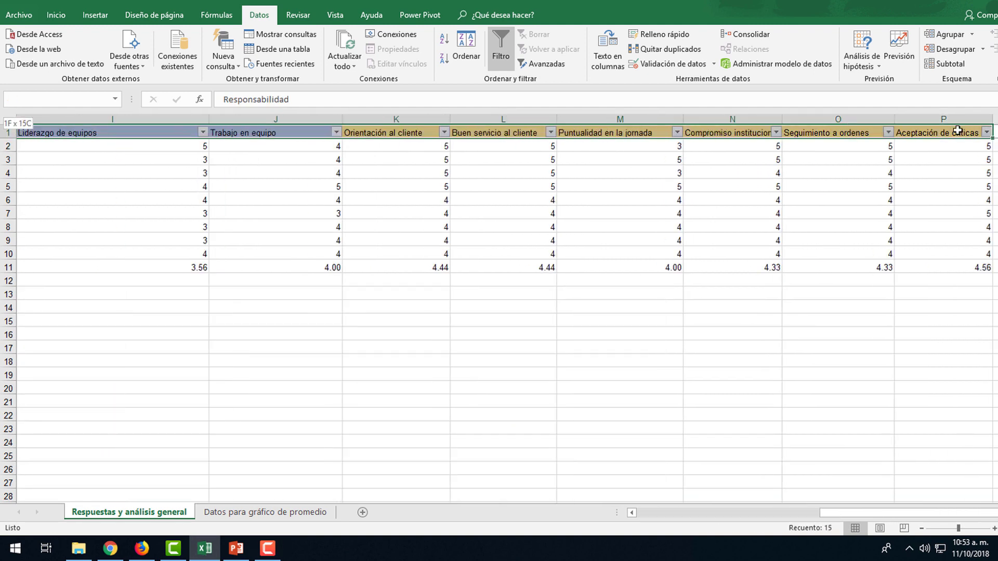
{"action": "left_click_drag", "start_coordinate": [769, 133], "coordinate": [551, 141]}
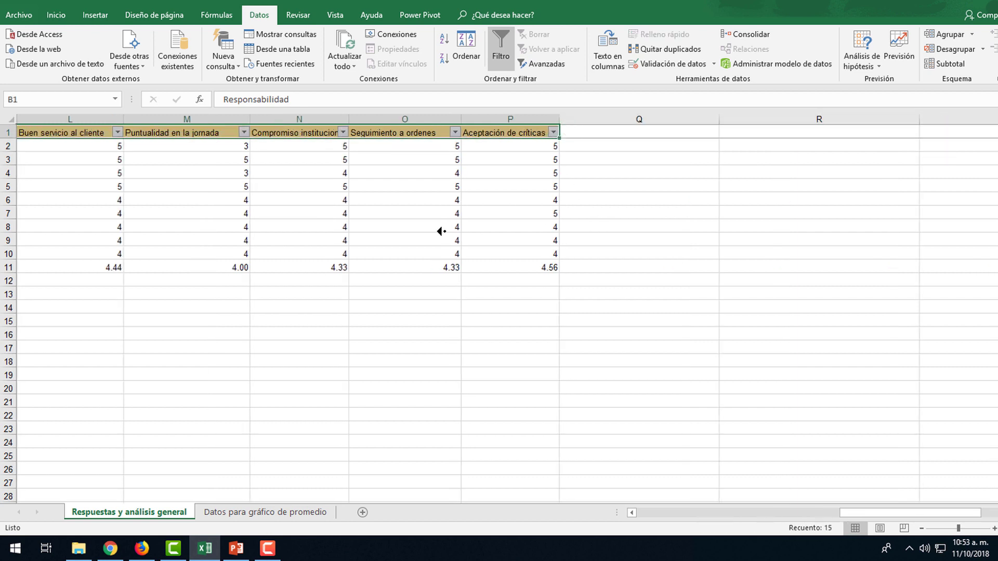
{"action": "scroll", "coordinate": [152, 217], "scroll_direction": "left", "scroll_amount": 10}
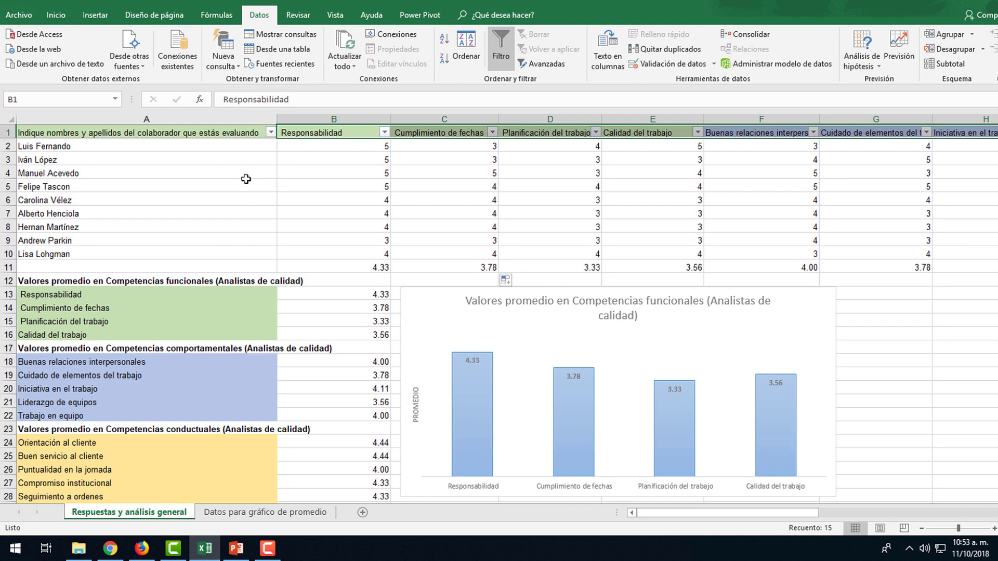
{"action": "scroll", "coordinate": [239, 201], "scroll_direction": "down", "scroll_amount": 3}
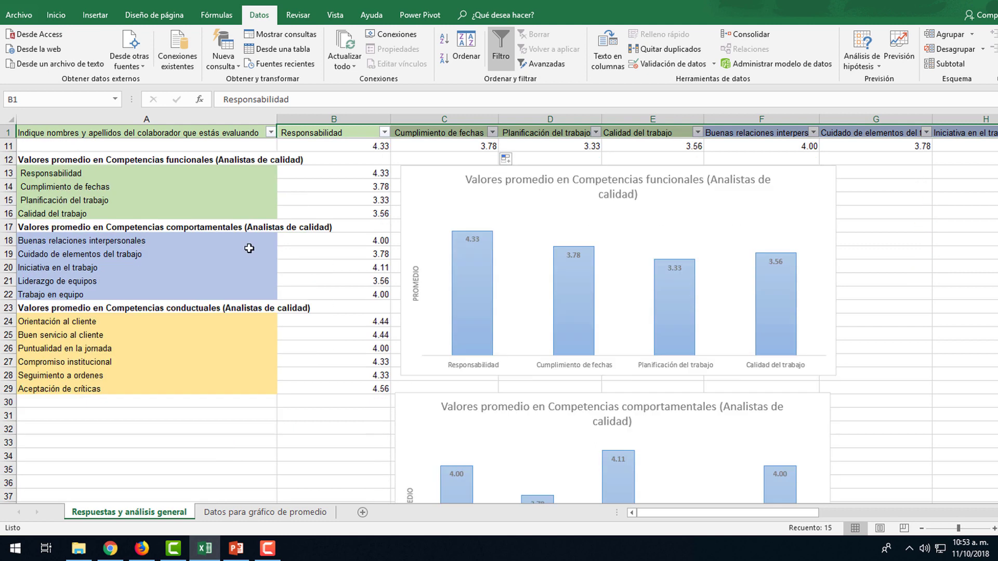
{"action": "scroll", "coordinate": [244, 247], "scroll_direction": "up", "scroll_amount": 1}
{"action": "left_click", "coordinate": [131, 200]}
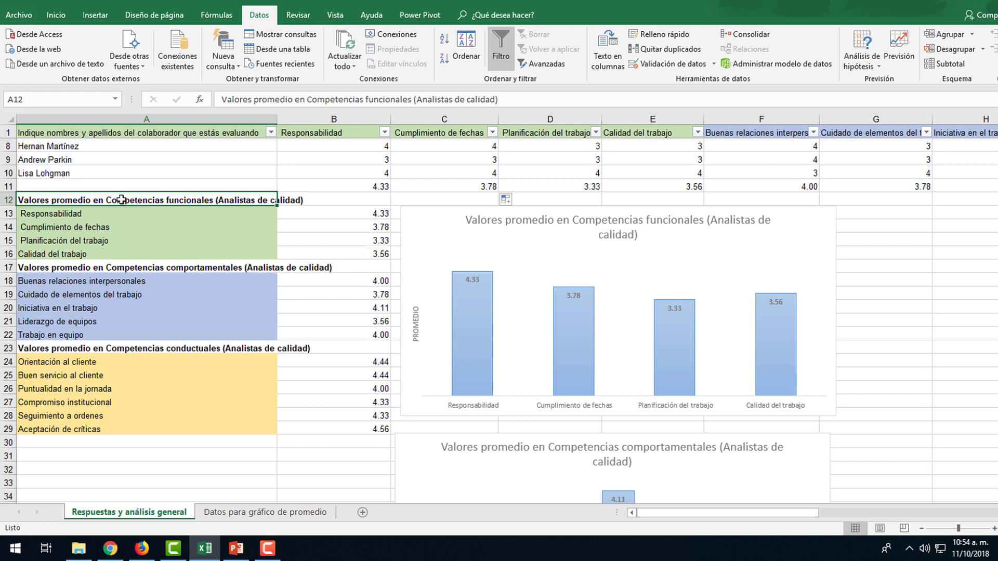
{"action": "left_click_drag", "start_coordinate": [163, 199], "coordinate": [160, 252]}
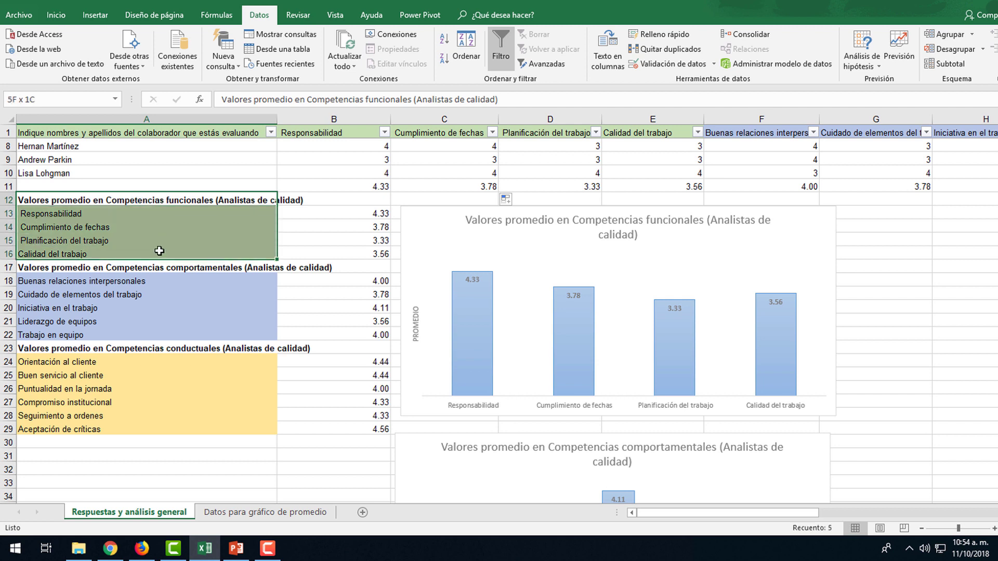
{"action": "left_click", "coordinate": [163, 268]}
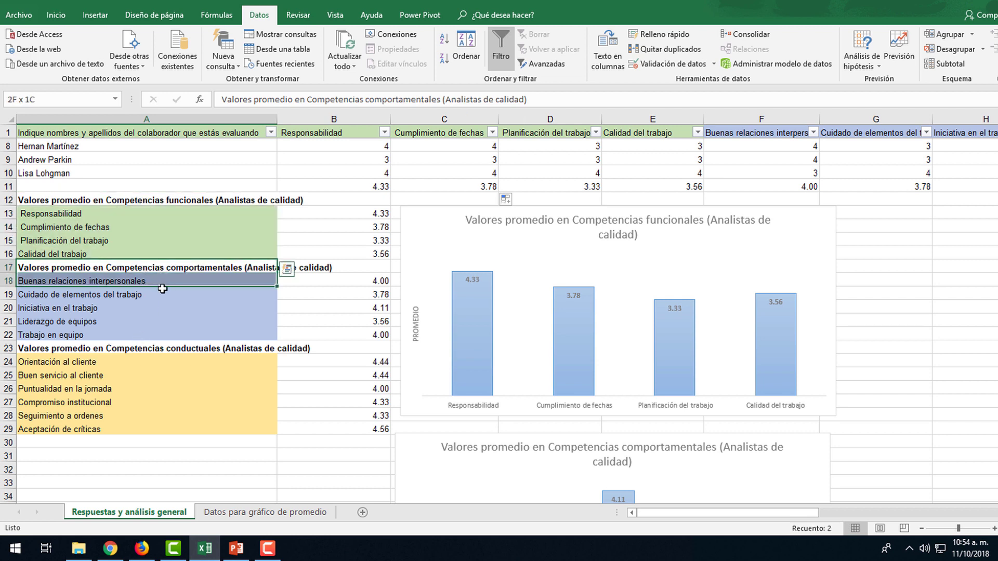
{"action": "mouse_move", "coordinate": [162, 268]}
{"action": "left_mouse_down"}
{"action": "mouse_move", "coordinate": [161, 332]}
{"action": "mouse_move", "coordinate": [144, 386]}
{"action": "left_mouse_up"}
{"action": "scroll", "coordinate": [168, 280], "scroll_direction": "down", "scroll_amount": 1}
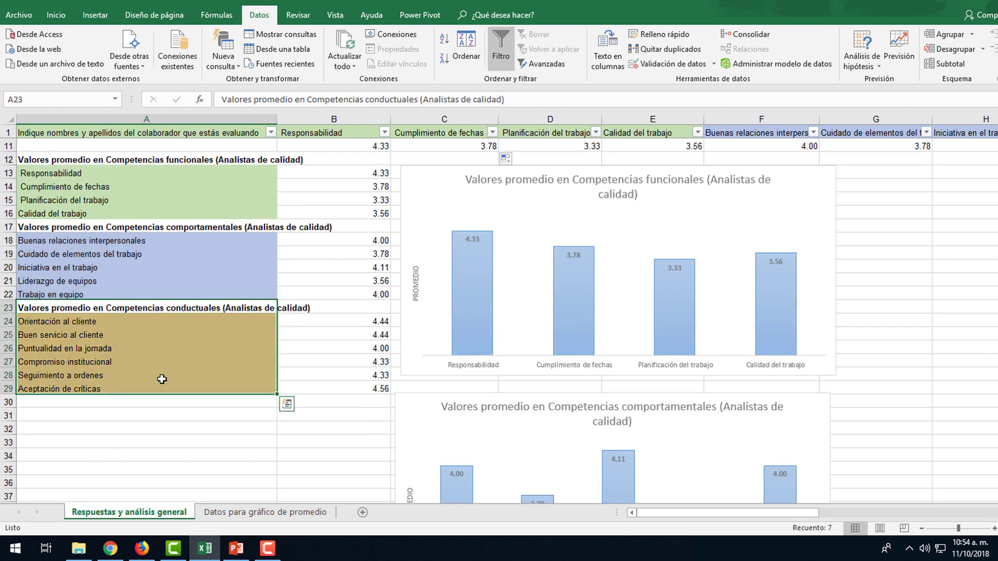
{"action": "scroll", "coordinate": [336, 400], "scroll_direction": "up", "scroll_amount": 1}
{"action": "scroll", "coordinate": [335, 400], "scroll_direction": "up", "scroll_amount": 2}
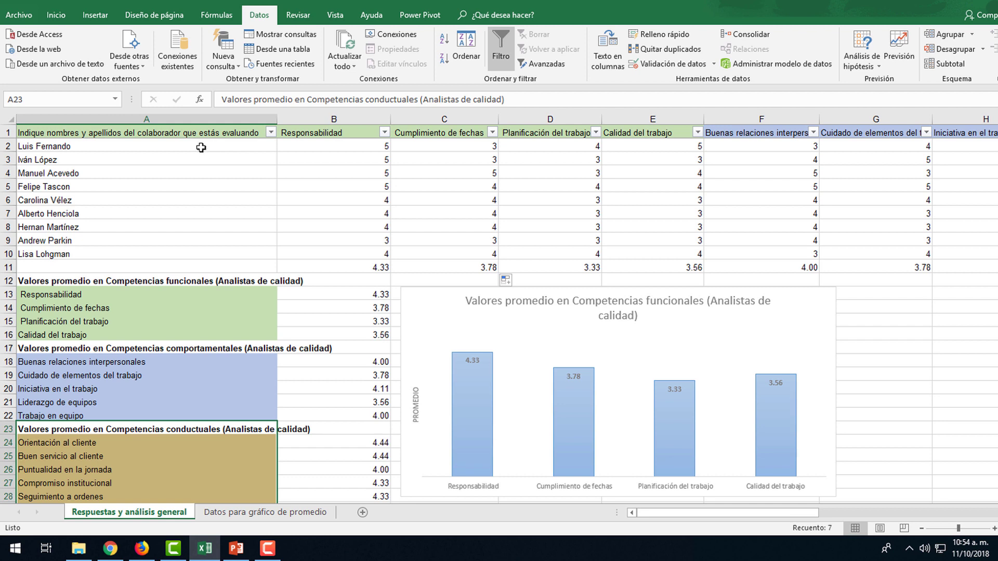
Step: Select the nine evaluated collaborators' names, including the names column header
{"action": "left_click_drag", "start_coordinate": [222, 146], "coordinate": [238, 254]}
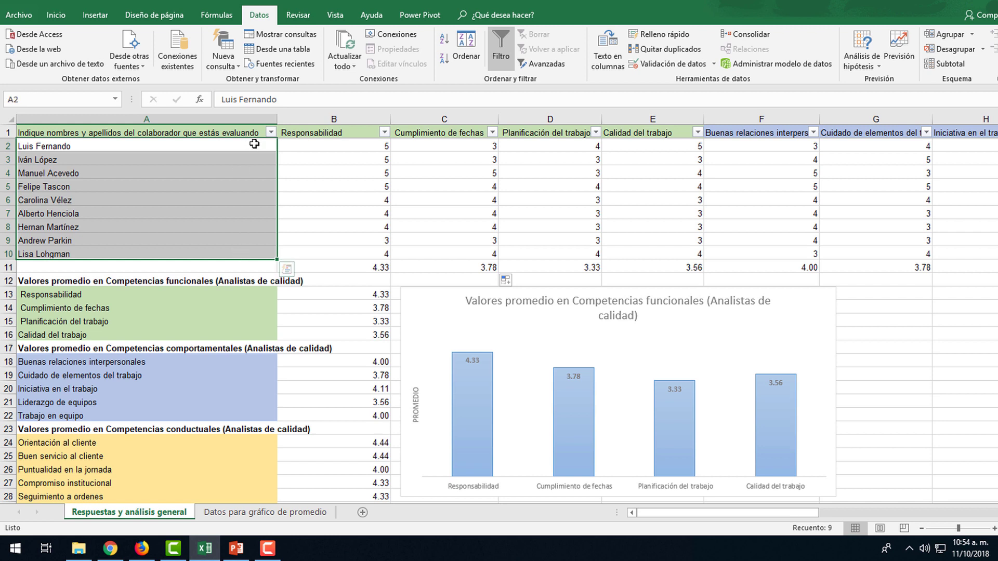
{"action": "left_click_drag", "start_coordinate": [254, 144], "coordinate": [241, 254]}
{"action": "left_click", "coordinate": [198, 147]}
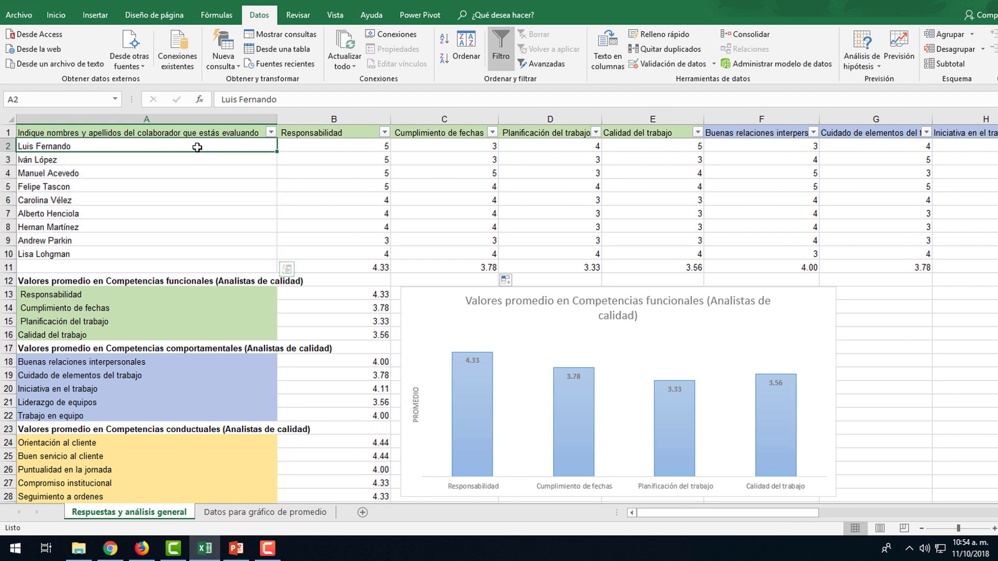
{"action": "left_click_drag", "start_coordinate": [212, 148], "coordinate": [205, 254]}
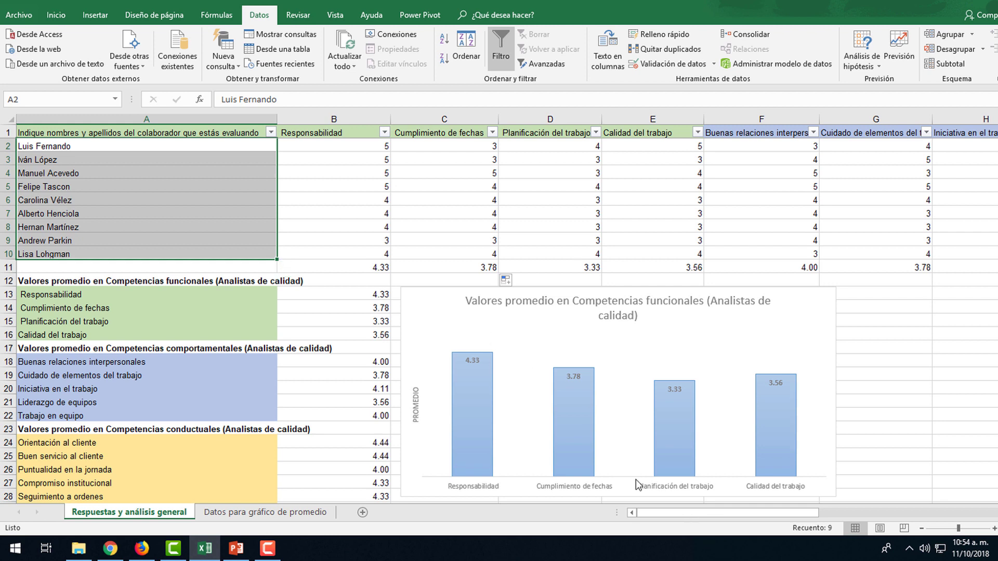
{"action": "left_click", "coordinate": [156, 147]}
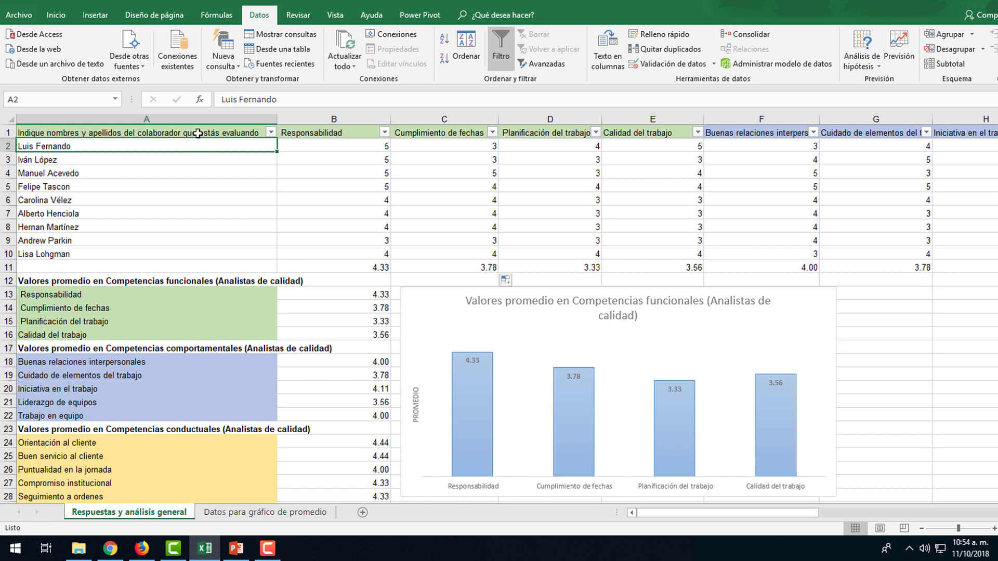
{"action": "mouse_move", "coordinate": [196, 133]}
{"action": "left_mouse_down"}
{"action": "mouse_move", "coordinate": [260, 246]}
{"action": "mouse_move", "coordinate": [479, 236]}
{"action": "mouse_move", "coordinate": [512, 252]}
{"action": "left_mouse_up"}
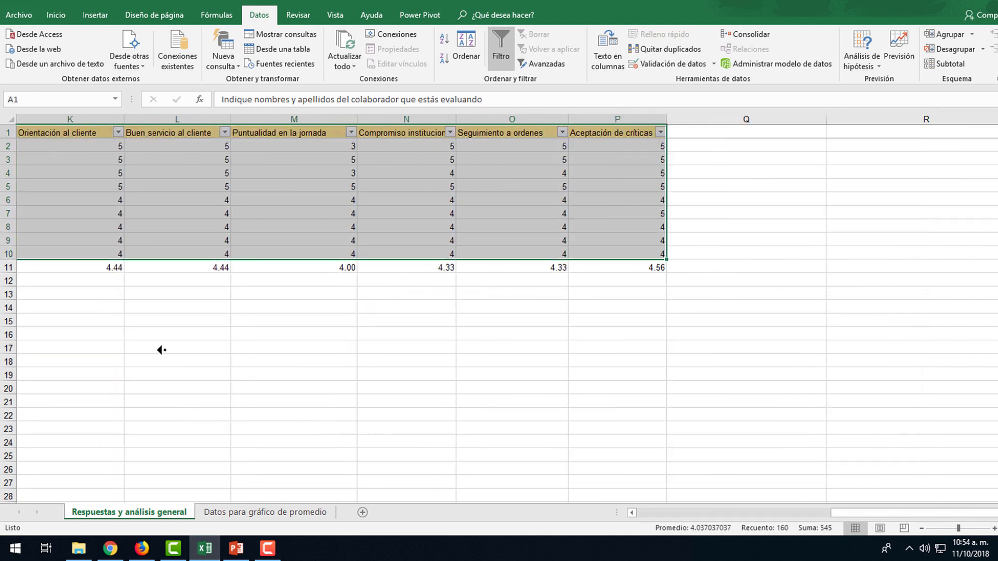
{"action": "scroll", "coordinate": [160, 348], "scroll_direction": "left", "scroll_amount": 5}
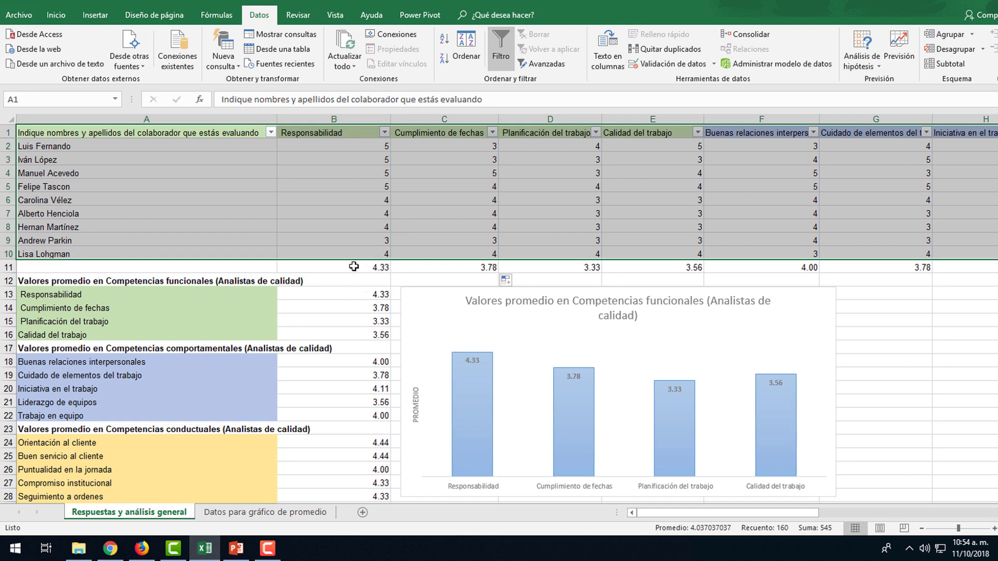
{"action": "left_click", "coordinate": [358, 269]}
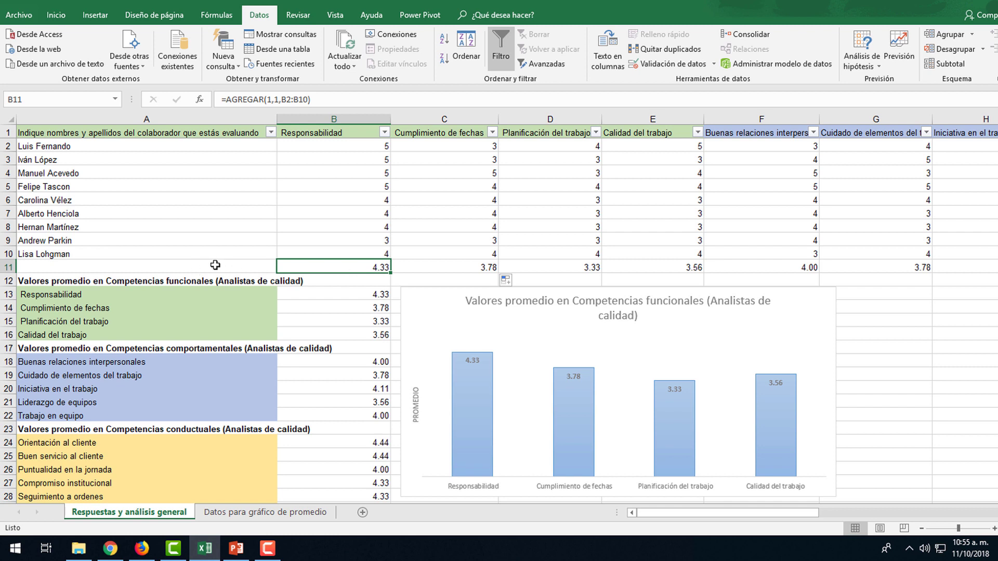
{"action": "left_click", "coordinate": [194, 264]}
{"action": "left_click", "coordinate": [127, 149]}
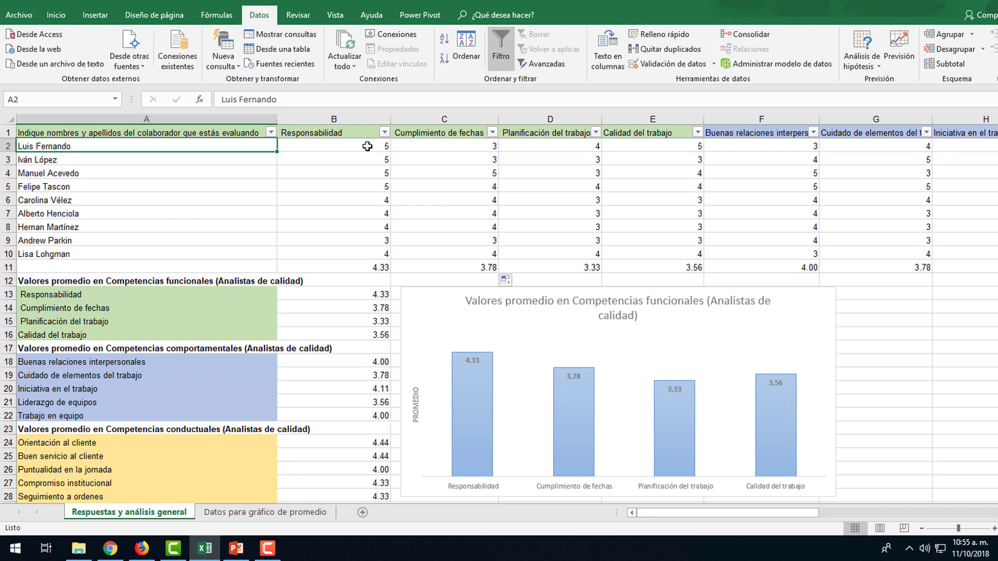
Step: Check the average formulas in B13 and B14, then select all competency averages B13:B29
{"action": "left_click", "coordinate": [265, 512]}
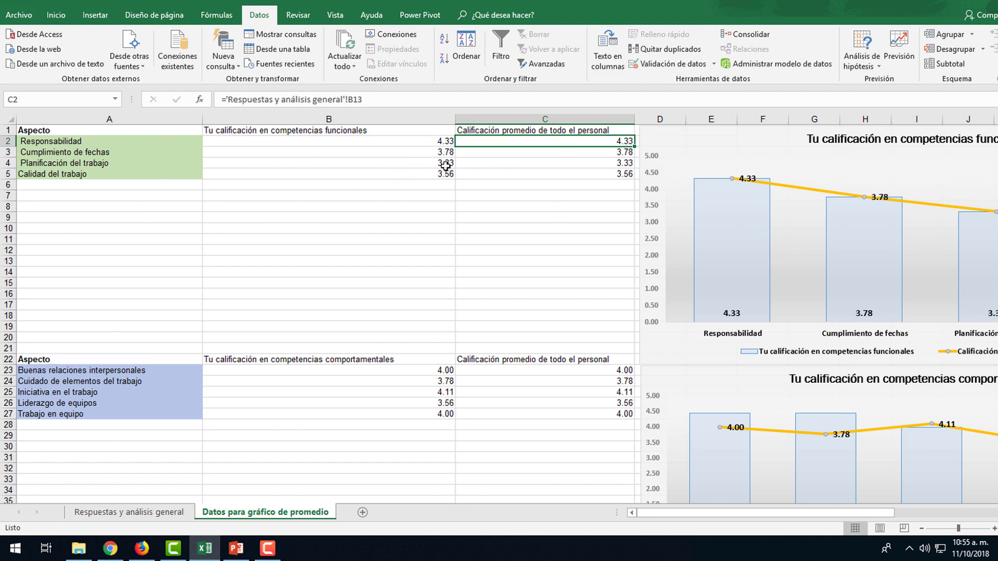
{"action": "left_click", "coordinate": [169, 513]}
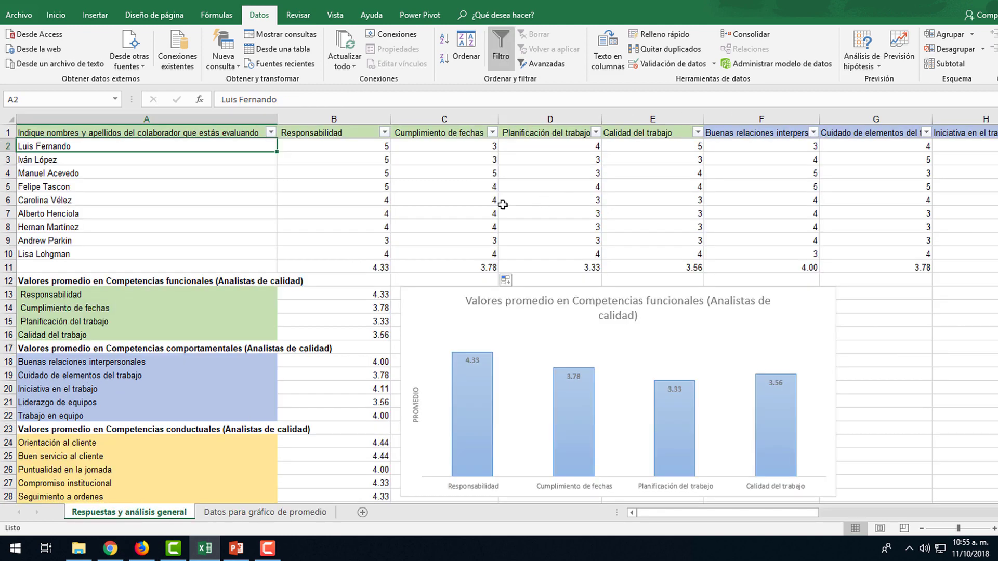
{"action": "left_click", "coordinate": [301, 295]}
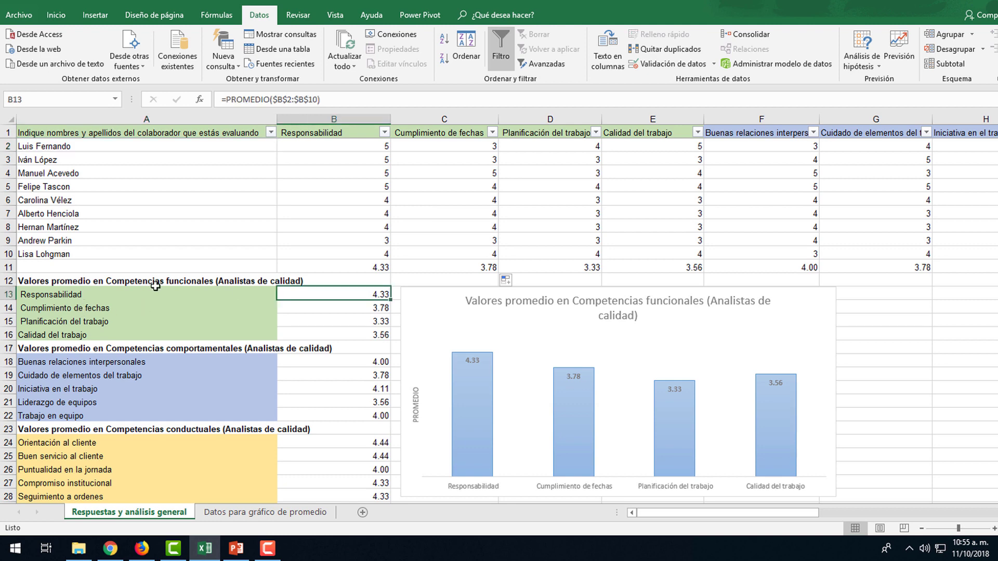
{"action": "left_click_drag", "start_coordinate": [175, 281], "coordinate": [200, 477]}
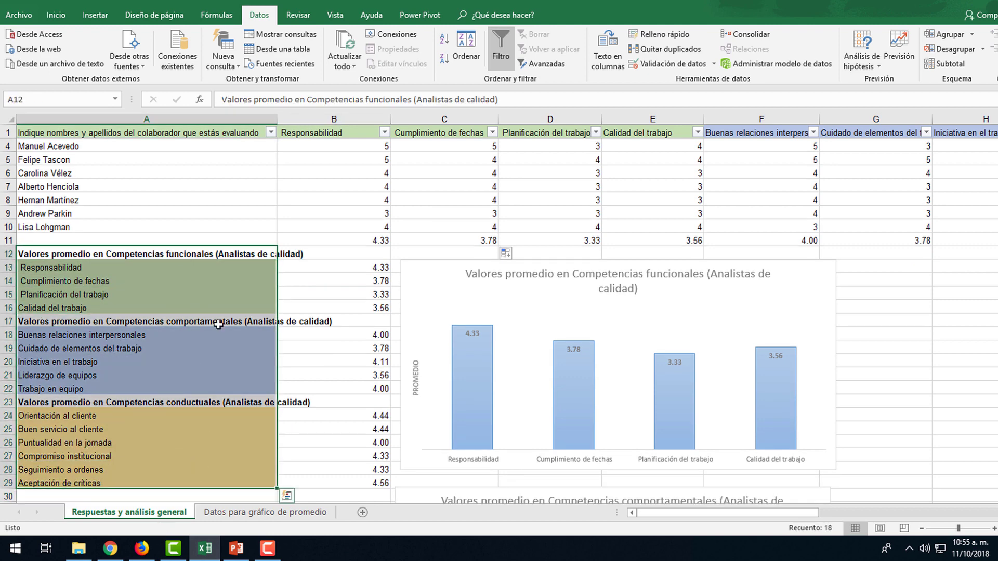
{"action": "left_click", "coordinate": [353, 267]}
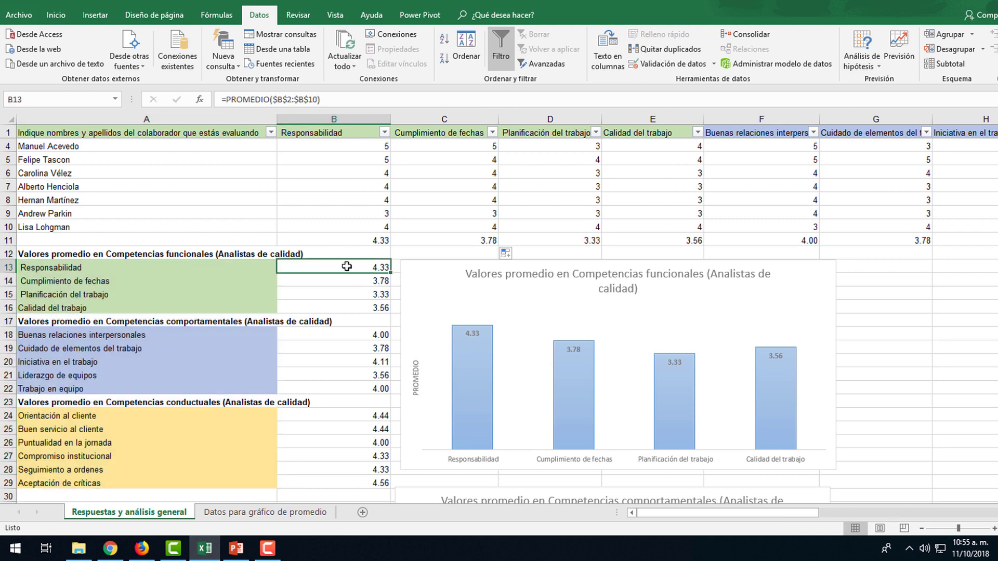
{"action": "double_click", "coordinate": [346, 266]}
{"action": "scroll", "coordinate": [312, 234], "scroll_direction": "up", "scroll_amount": 1}
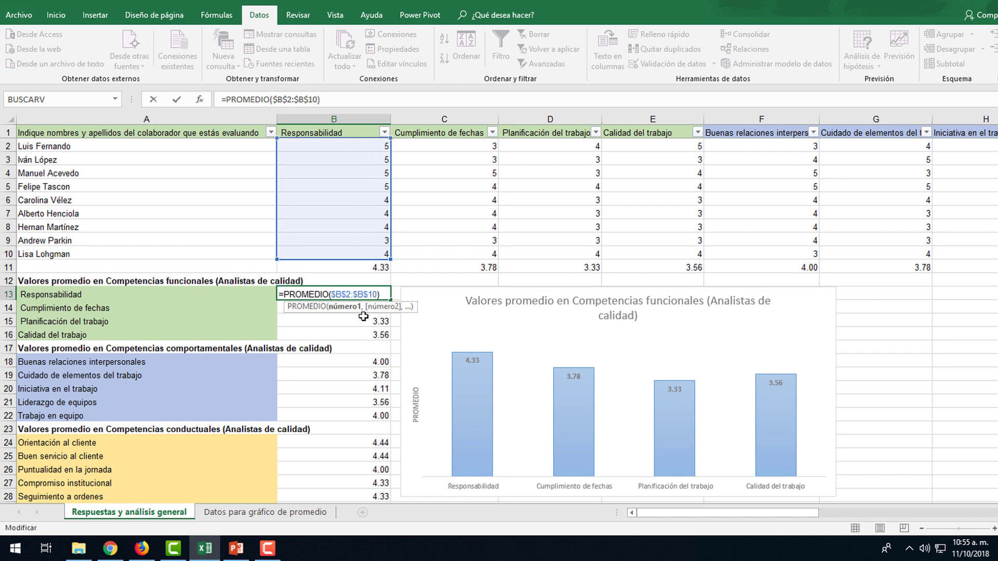
{"action": "key", "text": "Escape"}
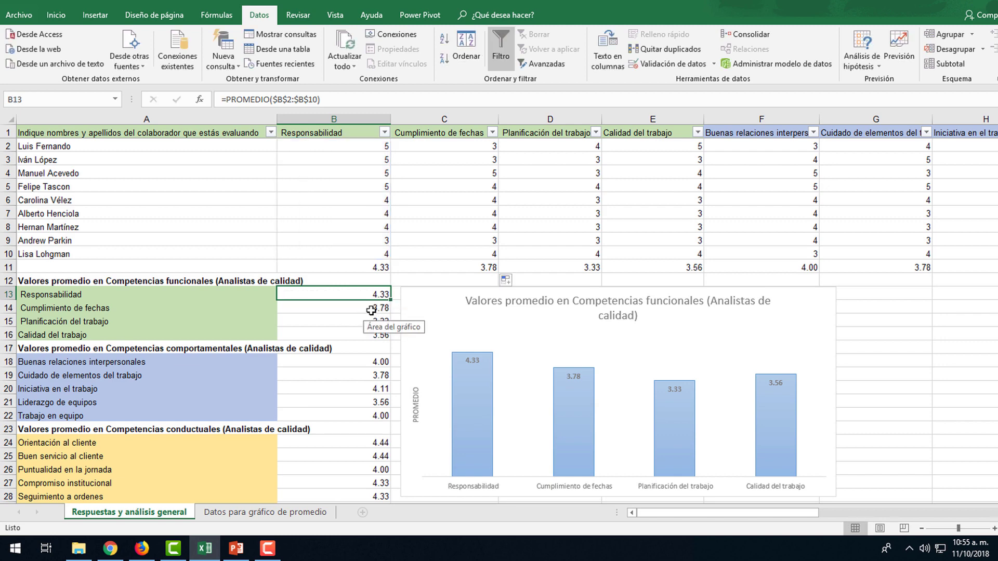
{"action": "left_click", "coordinate": [368, 309]}
{"action": "double_click", "coordinate": [361, 309]}
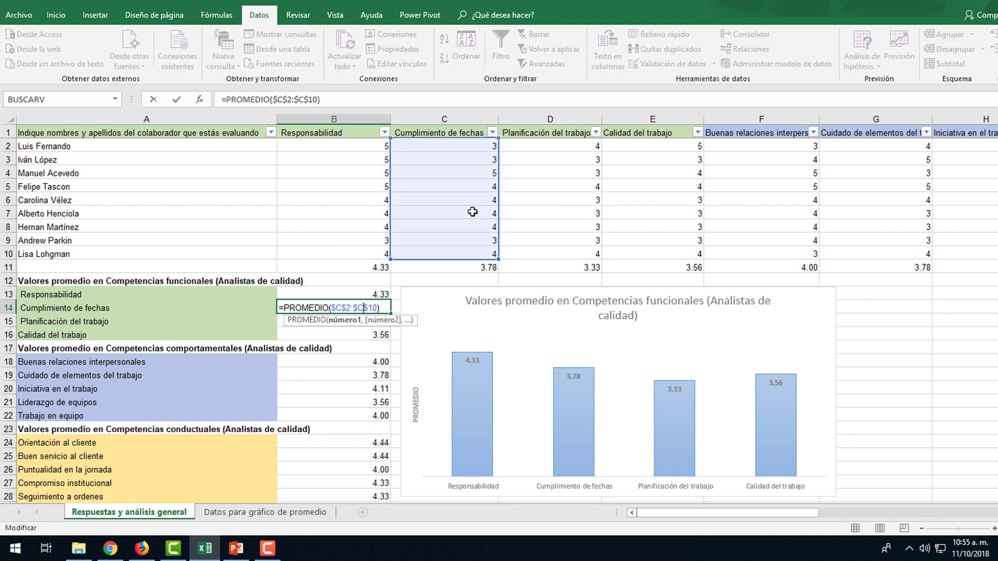
{"action": "key", "text": "Escape"}
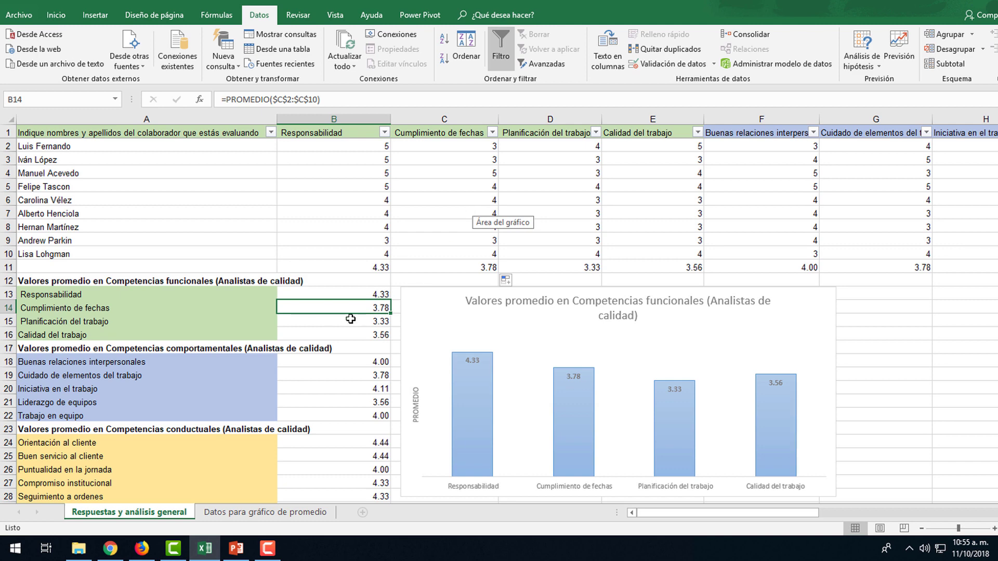
{"action": "left_click", "coordinate": [362, 322]}
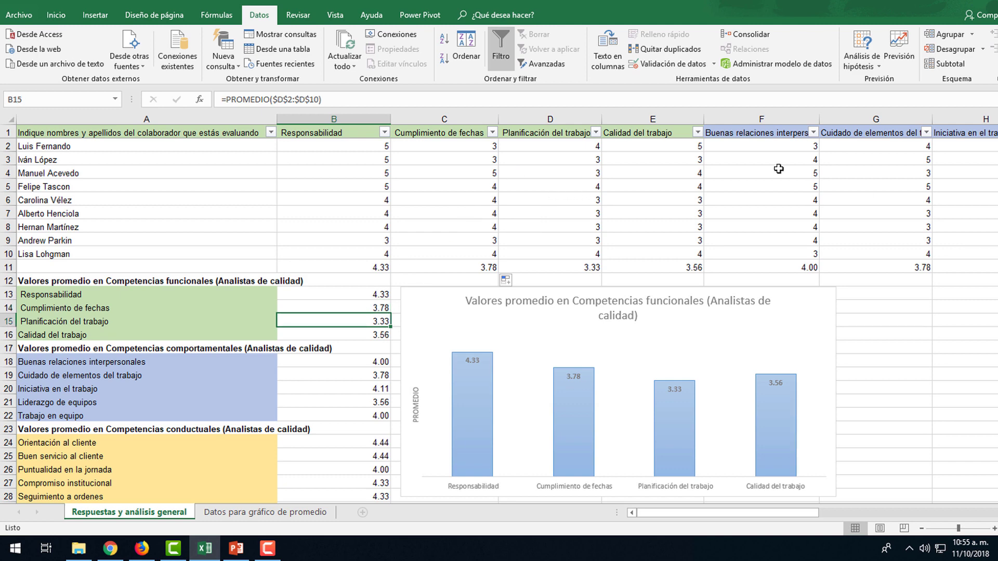
{"action": "scroll", "coordinate": [383, 213], "scroll_direction": "down", "scroll_amount": 2}
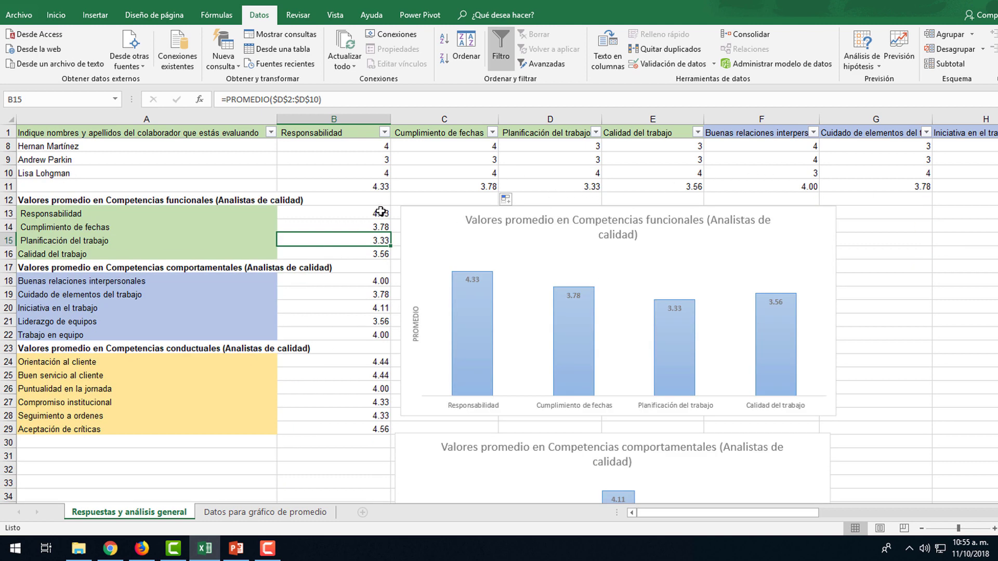
{"action": "left_click_drag", "start_coordinate": [381, 212], "coordinate": [370, 428]}
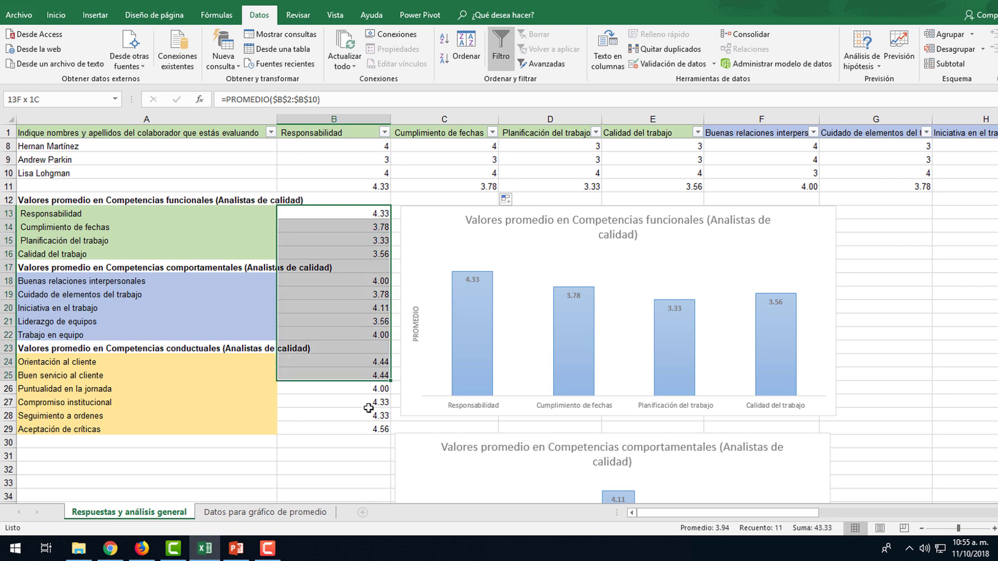
Step: Inspect the functional and behavioural competency average charts and the bars' data series source
{"action": "left_click", "coordinate": [435, 223]}
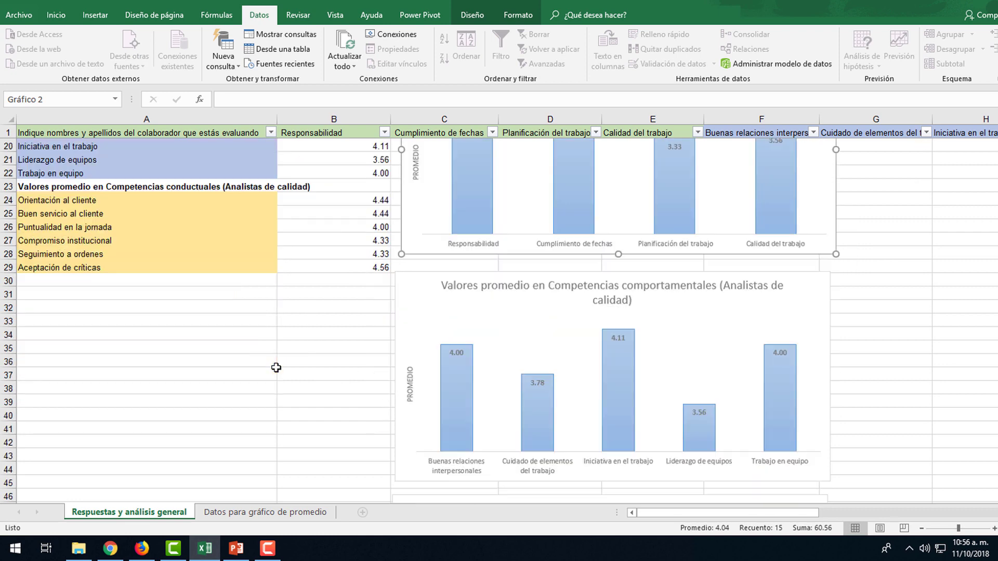
{"action": "scroll", "coordinate": [276, 368], "scroll_direction": "down", "scroll_amount": 4}
{"action": "left_click", "coordinate": [398, 320]}
{"action": "scroll", "coordinate": [364, 332], "scroll_direction": "down", "scroll_amount": 2}
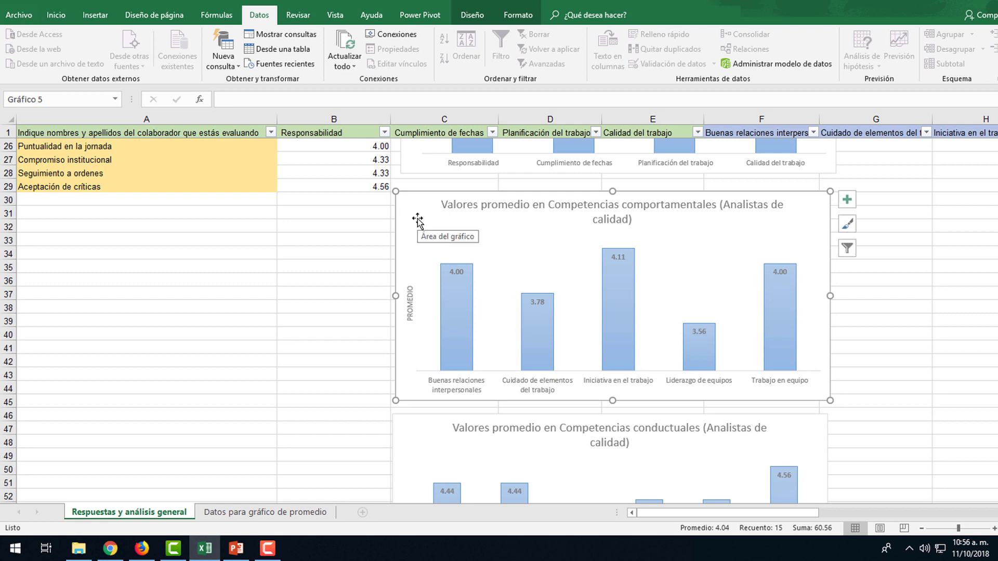
{"action": "left_click", "coordinate": [710, 351]}
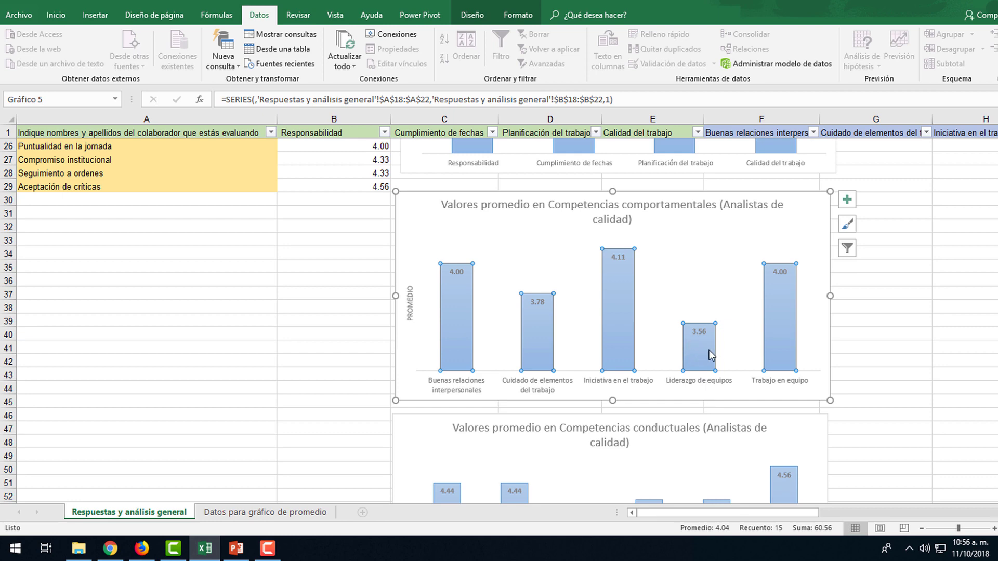
{"action": "scroll", "coordinate": [393, 216], "scroll_direction": "down", "scroll_amount": 4}
{"action": "left_click", "coordinate": [467, 285]}
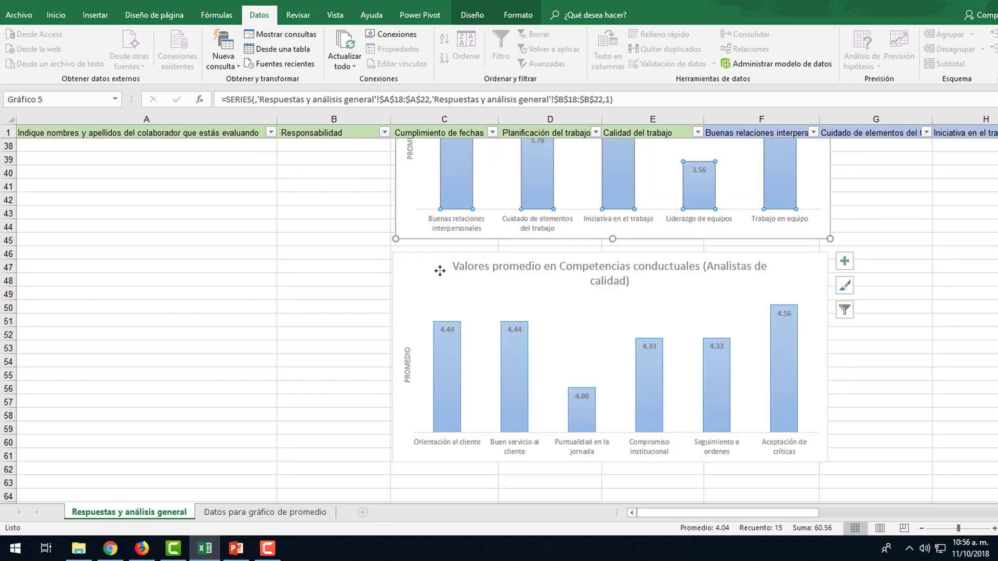
{"action": "scroll", "coordinate": [713, 345], "scroll_direction": "down", "scroll_amount": 1}
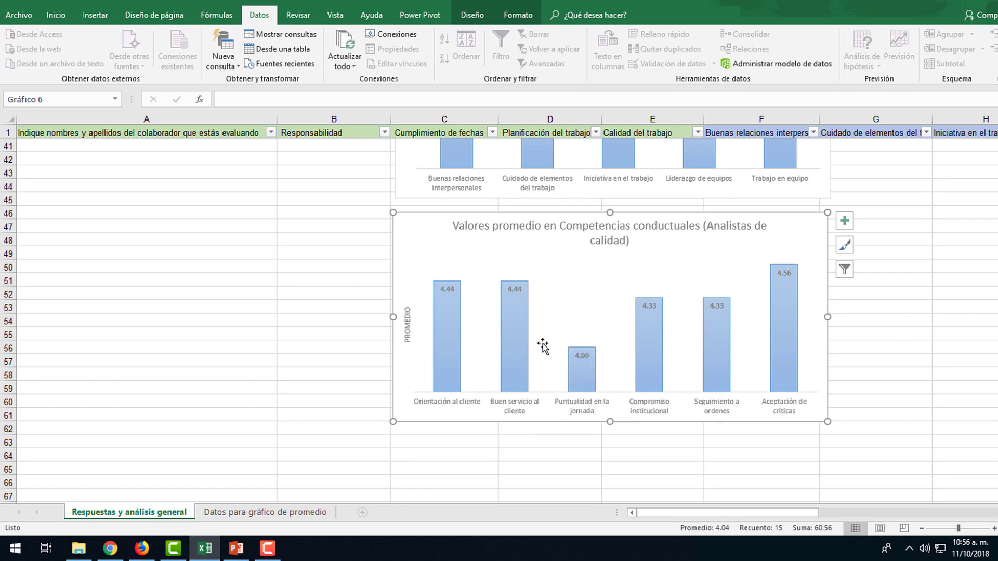
{"action": "scroll", "coordinate": [410, 322], "scroll_direction": "up", "scroll_amount": 6}
{"action": "scroll", "coordinate": [410, 323], "scroll_direction": "up", "scroll_amount": 7}
Step: Select the collaborators' names in A2:A10, then narrow the selection to A2
{"action": "left_click_drag", "start_coordinate": [146, 145], "coordinate": [146, 159]}
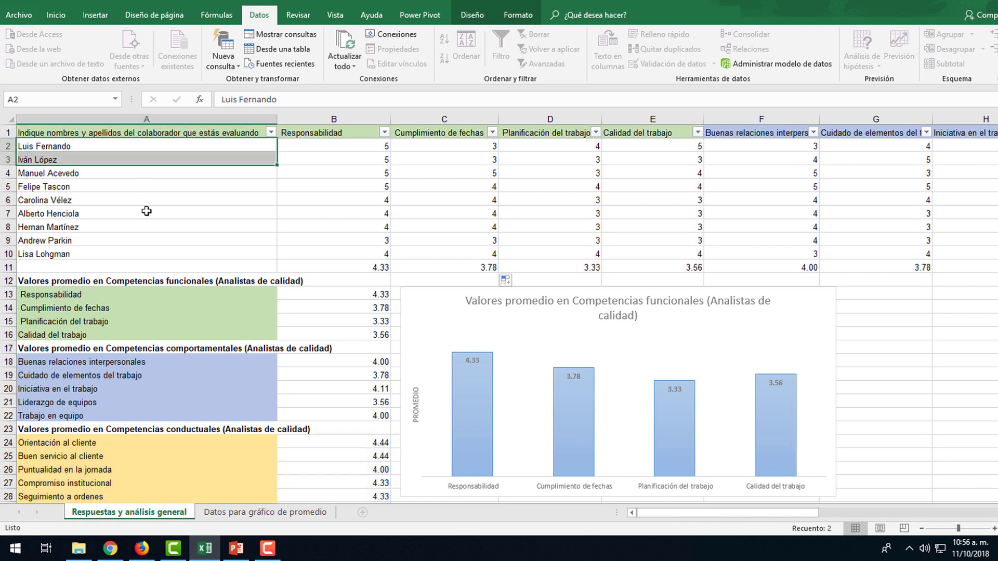
{"action": "left_click_drag", "start_coordinate": [147, 211], "coordinate": [148, 258]}
{"action": "scroll", "coordinate": [338, 233], "scroll_direction": "down", "scroll_amount": 1}
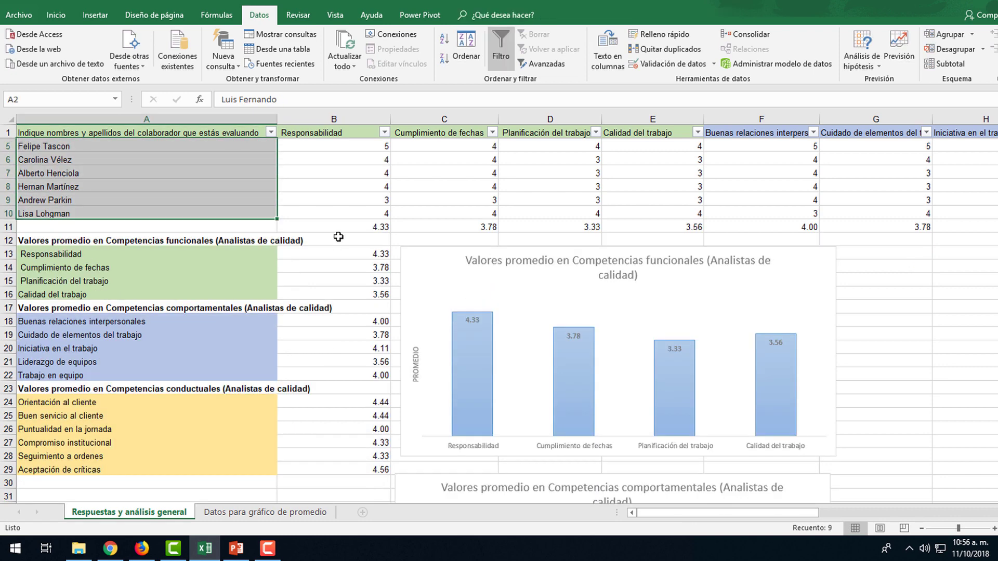
{"action": "scroll", "coordinate": [498, 379], "scroll_direction": "down", "scroll_amount": 11}
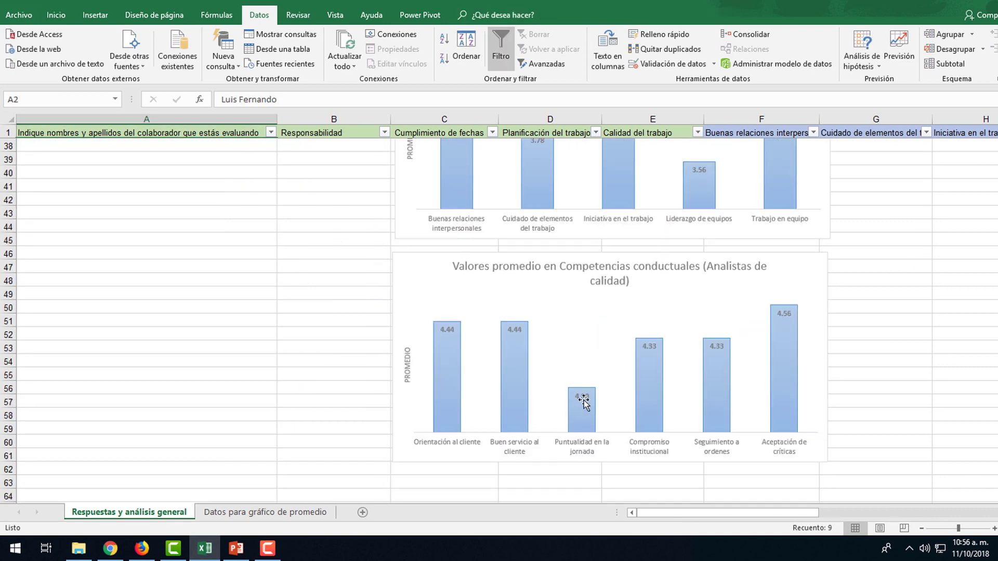
{"action": "scroll", "coordinate": [581, 416], "scroll_direction": "up", "scroll_amount": 7}
{"action": "scroll", "coordinate": [581, 415], "scroll_direction": "up", "scroll_amount": 5}
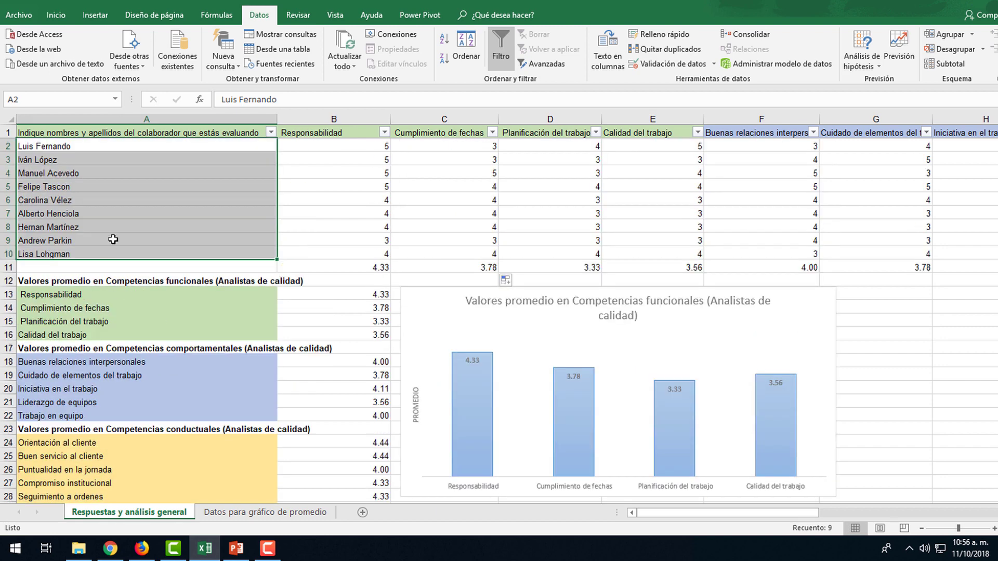
{"action": "left_click", "coordinate": [178, 144]}
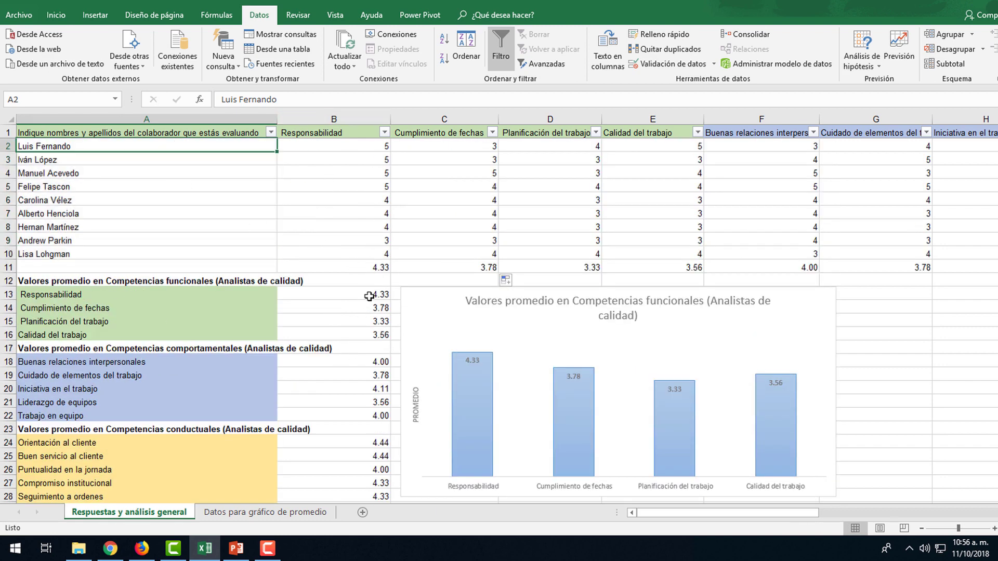
Step: Recheck B13's PROMEDIO formula without changing it and go to the Datos para gráfico de promedio sheet
{"action": "left_click", "coordinate": [343, 295]}
{"action": "double_click", "coordinate": [358, 297]}
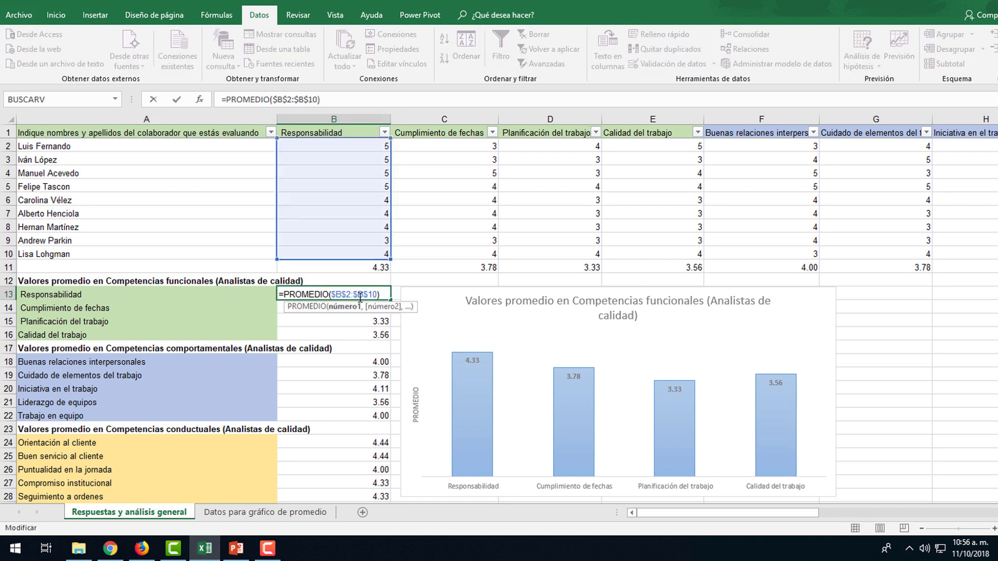
{"action": "key", "text": "Escape"}
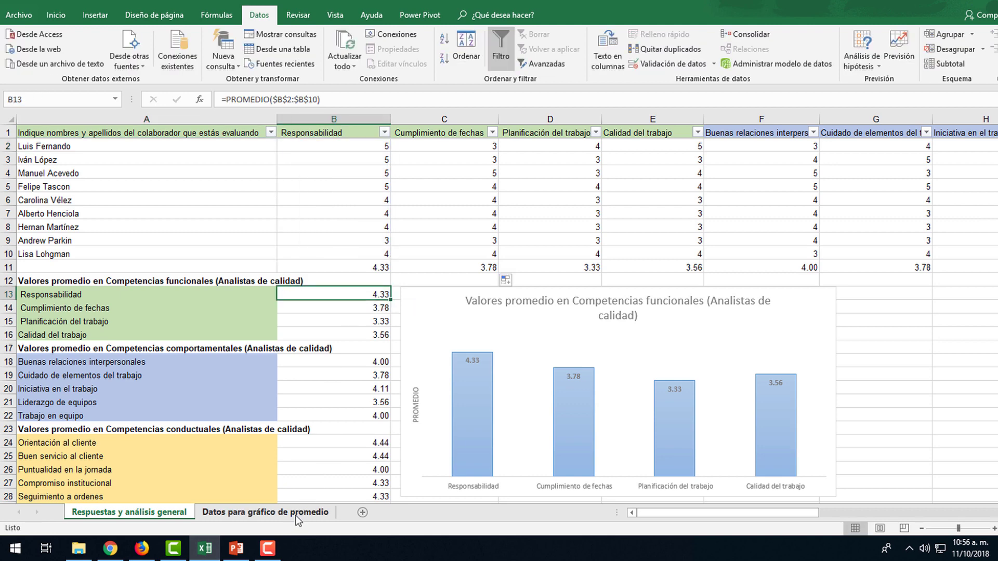
{"action": "left_click", "coordinate": [299, 514]}
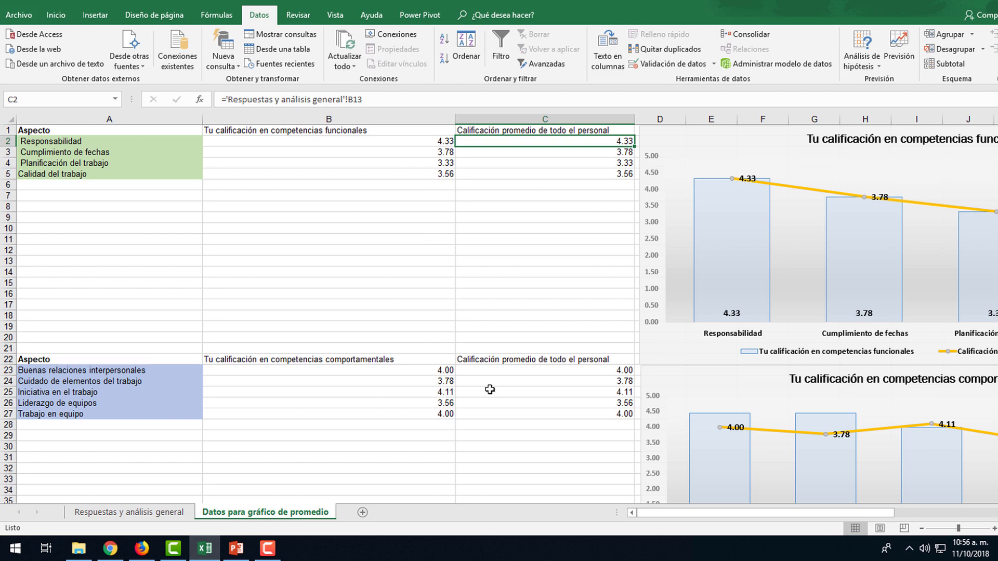
{"action": "left_click", "coordinate": [174, 517]}
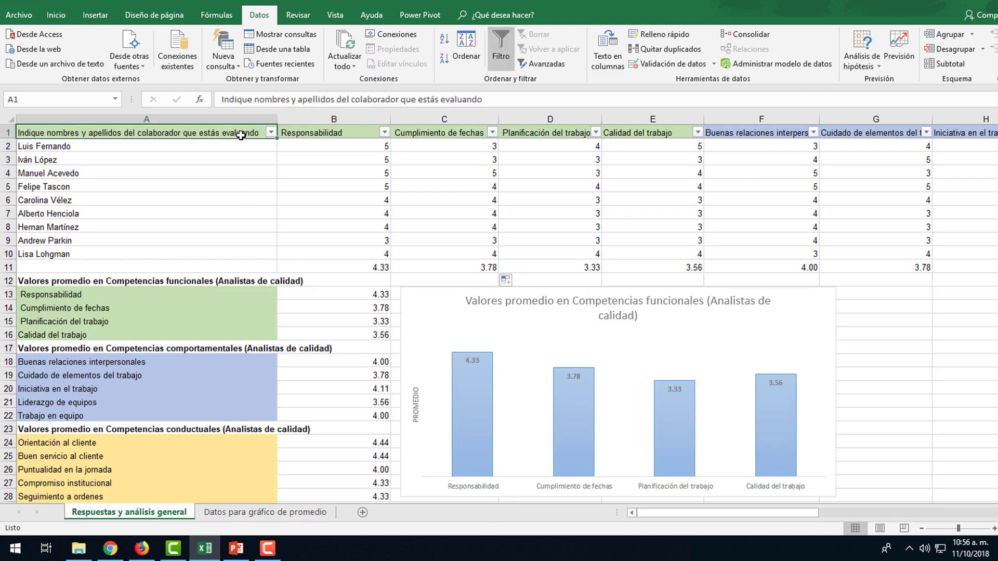
{"action": "left_click", "coordinate": [265, 512]}
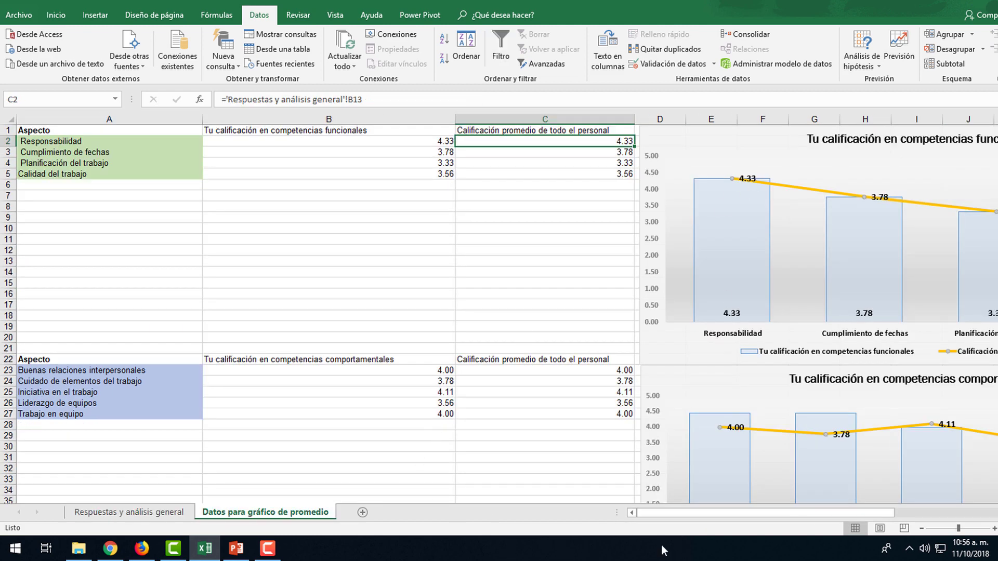
{"action": "left_click_drag", "start_coordinate": [704, 513], "coordinate": [731, 511]}
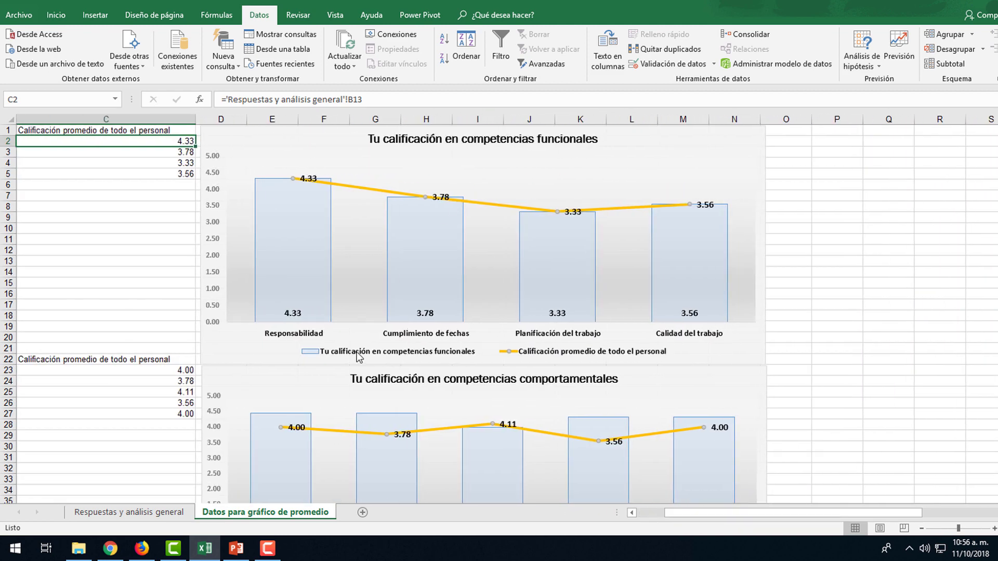
{"action": "left_click", "coordinate": [333, 137]}
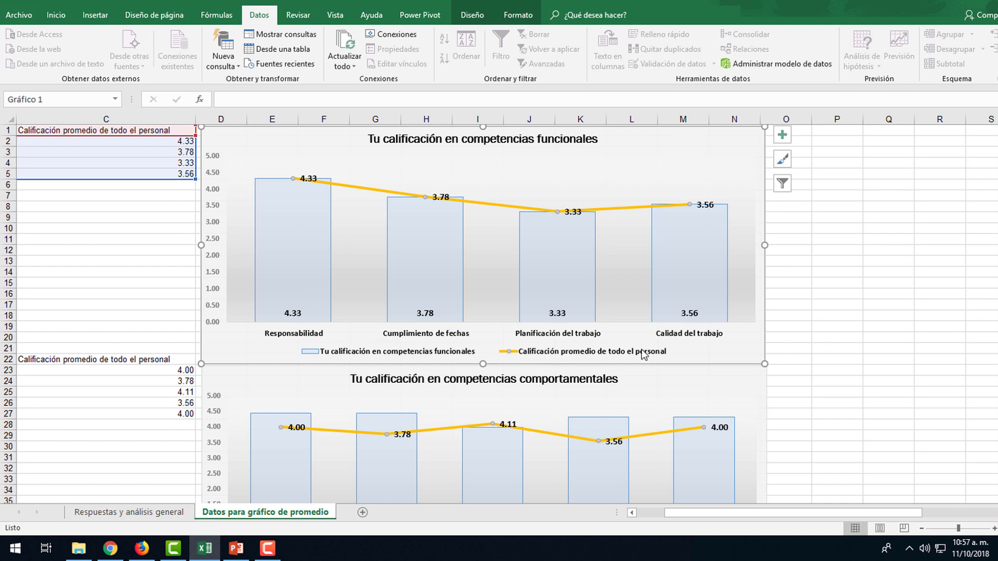
Step: Filter column A on Respuestas y análisis general to one collaborator by searching their name
{"action": "left_click", "coordinate": [135, 518]}
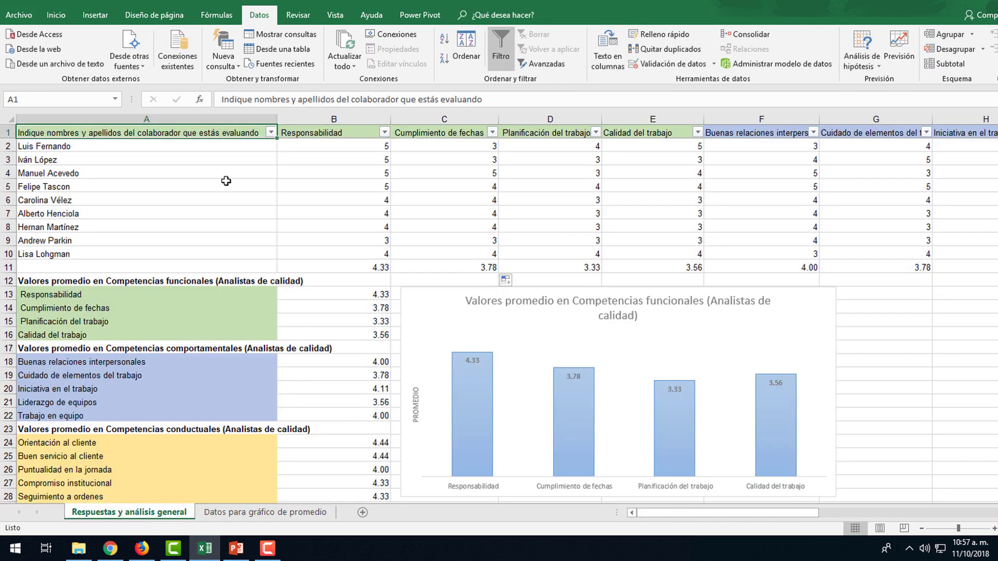
{"action": "left_click", "coordinate": [272, 132]}
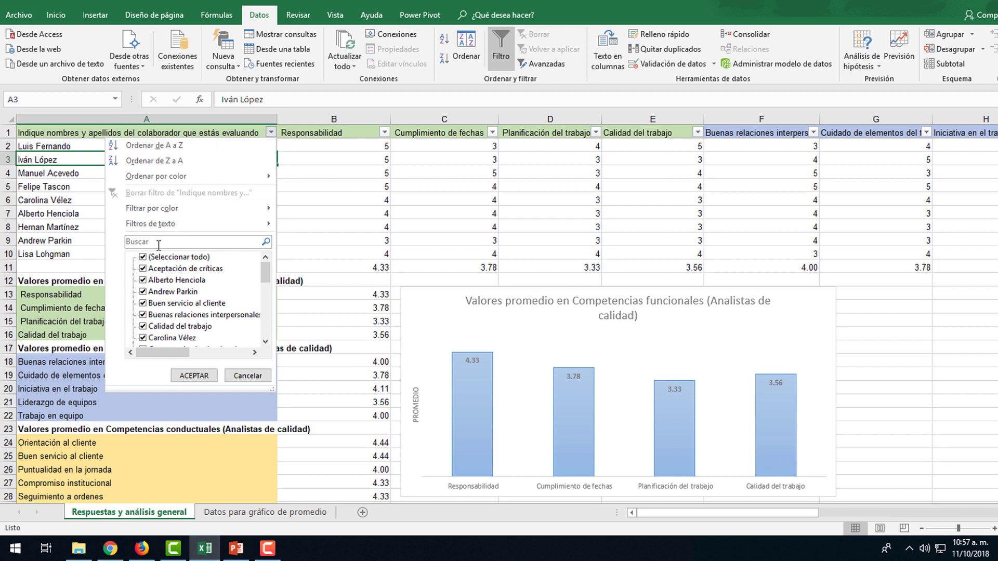
{"action": "left_click", "coordinate": [162, 244]}
{"action": "type", "text": "felip"}
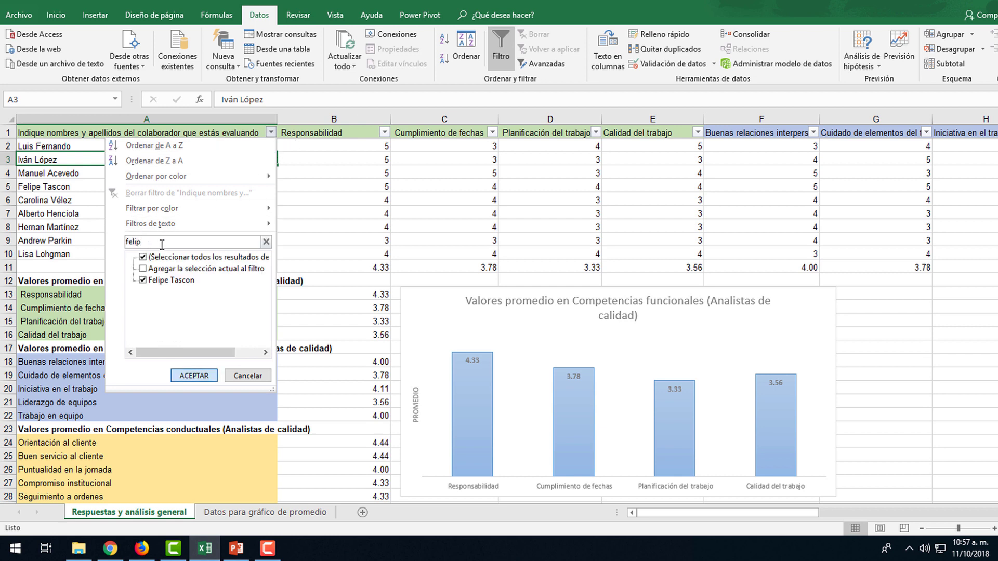
{"action": "key", "text": "Return"}
{"action": "mouse_move", "coordinate": [346, 146]}
{"action": "left_mouse_down"}
{"action": "mouse_move", "coordinate": [952, 139]}
{"action": "mouse_move", "coordinate": [757, 156]}
{"action": "left_mouse_up"}
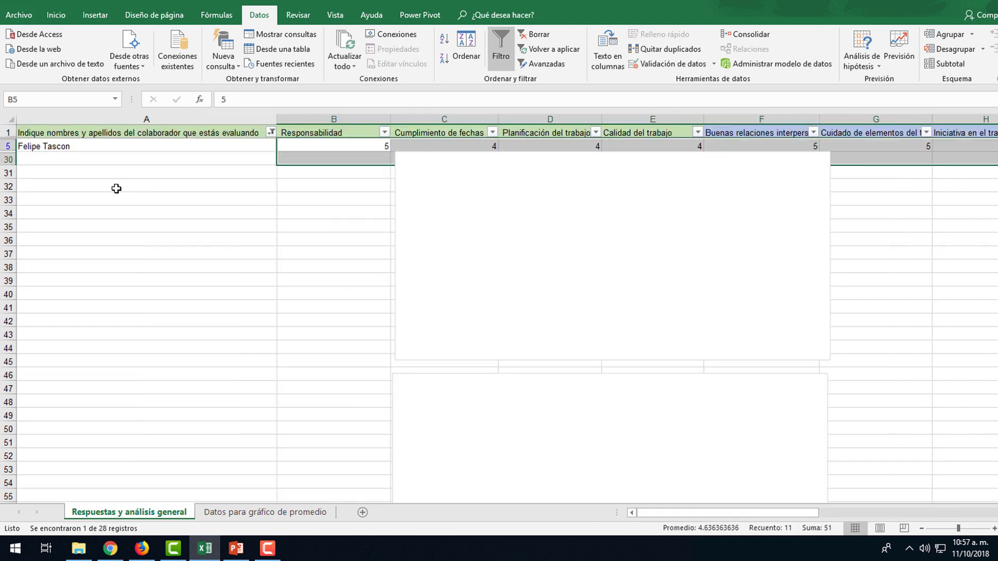
Step: Scroll through the Datos para gráfico de promedio charts showing that collaborator's scores
{"action": "left_click", "coordinate": [273, 513]}
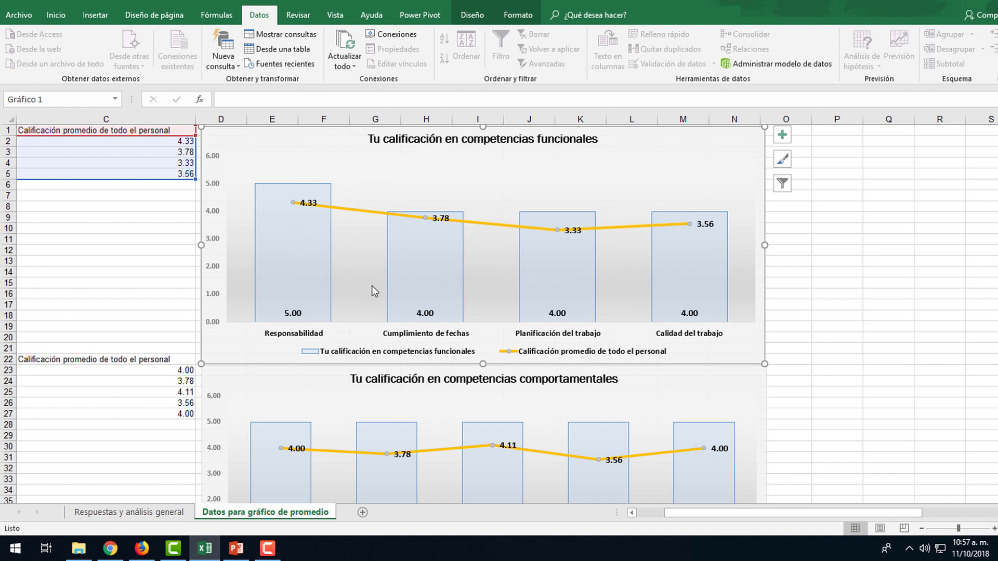
{"action": "scroll", "coordinate": [294, 285], "scroll_direction": "down", "scroll_amount": 2}
{"action": "scroll", "coordinate": [256, 279], "scroll_direction": "down", "scroll_amount": 2}
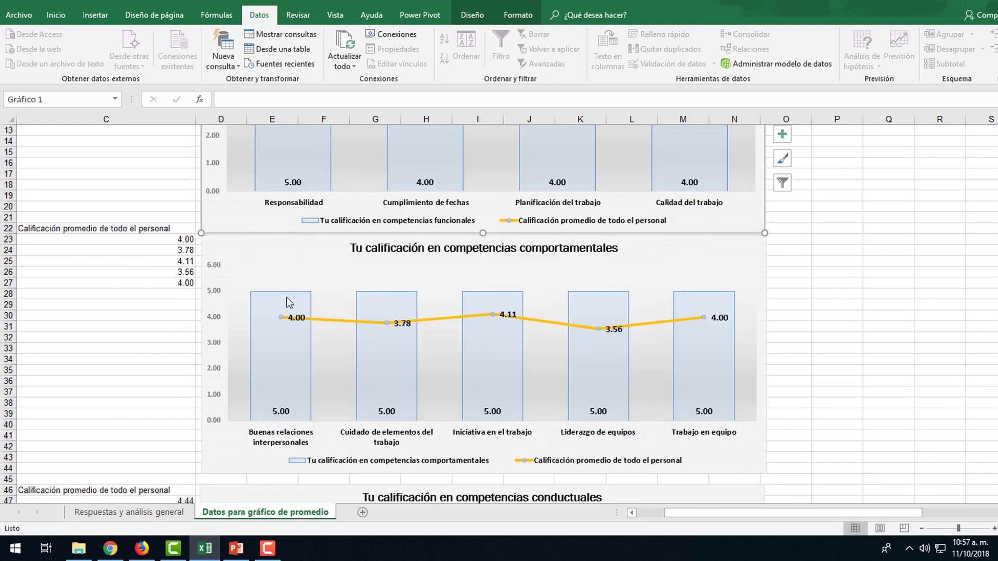
{"action": "scroll", "coordinate": [286, 298], "scroll_direction": "down", "scroll_amount": 2}
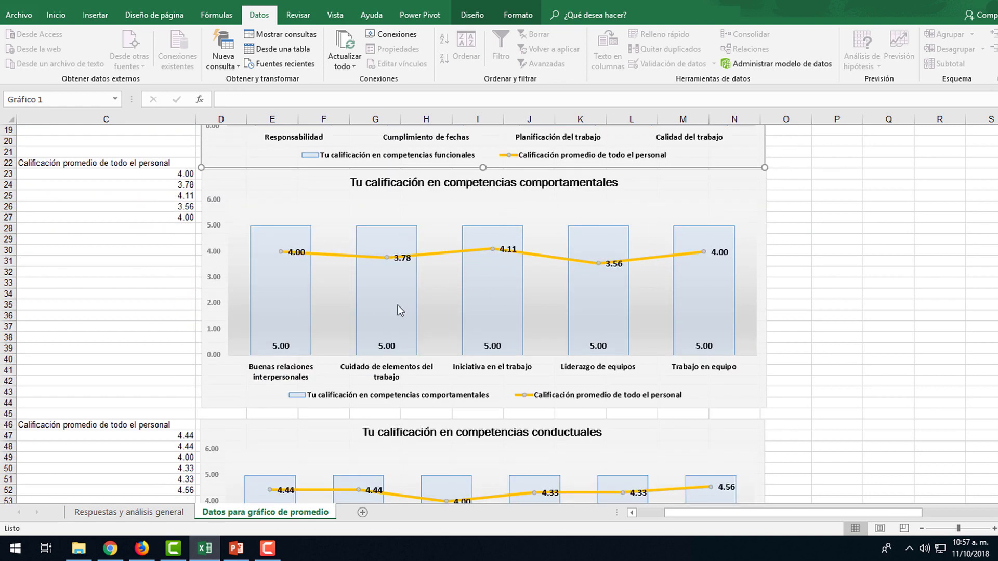
{"action": "scroll", "coordinate": [464, 359], "scroll_direction": "down", "scroll_amount": 3}
{"action": "scroll", "coordinate": [592, 395], "scroll_direction": "down", "scroll_amount": 2}
{"action": "scroll", "coordinate": [572, 237], "scroll_direction": "down", "scroll_amount": 2}
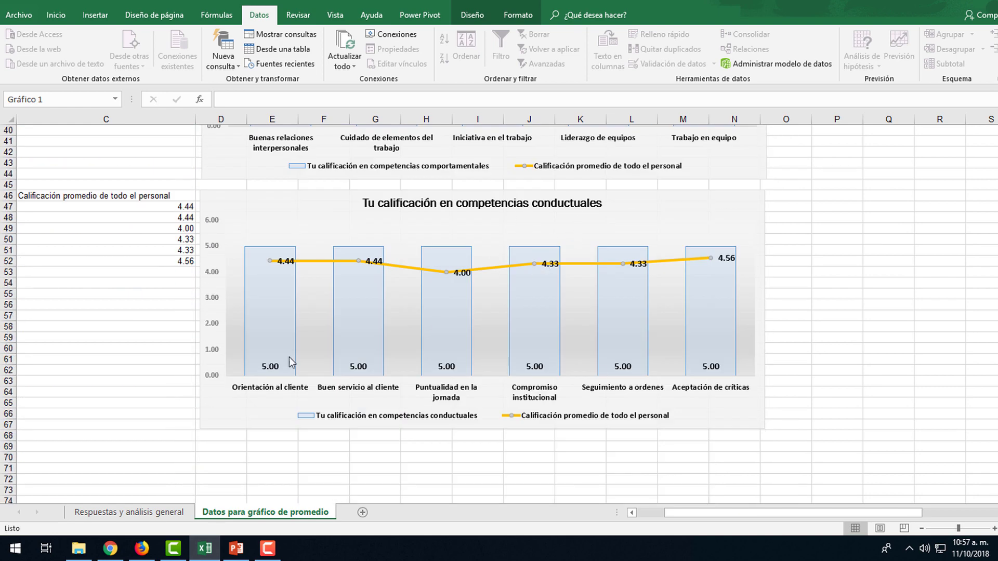
{"action": "scroll", "coordinate": [285, 358], "scroll_direction": "up", "scroll_amount": 12}
{"action": "scroll", "coordinate": [285, 357], "scroll_direction": "up", "scroll_amount": 1}
Step: Change the column A filter to include a different collaborator and exclude the previous one
{"action": "left_click", "coordinate": [117, 512]}
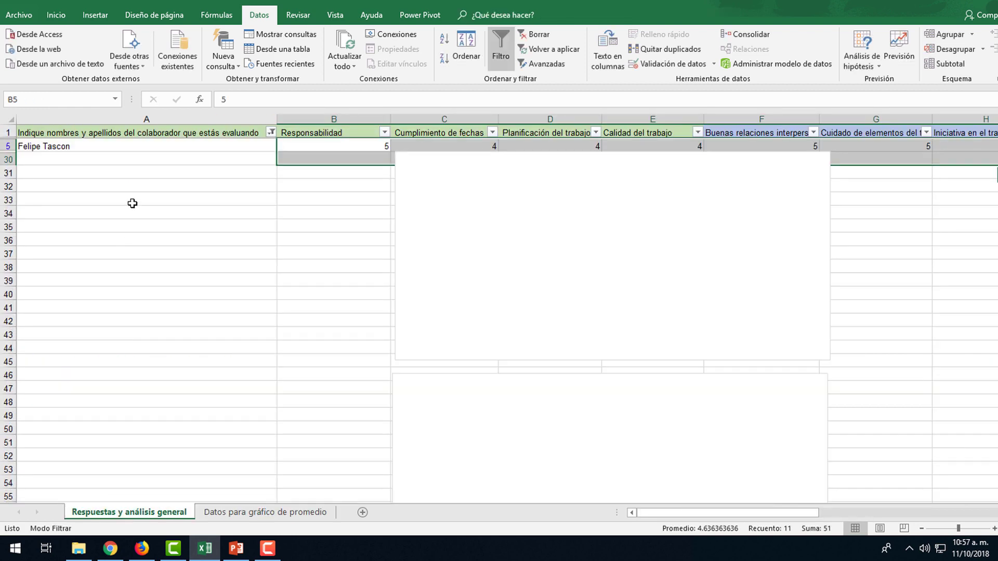
{"action": "left_click", "coordinate": [270, 132]}
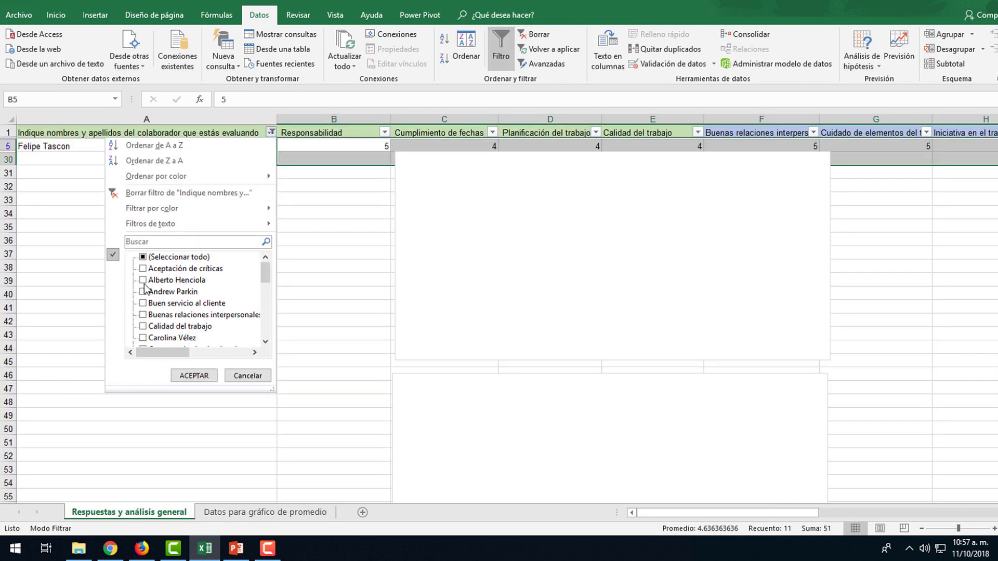
{"action": "left_click", "coordinate": [143, 339]}
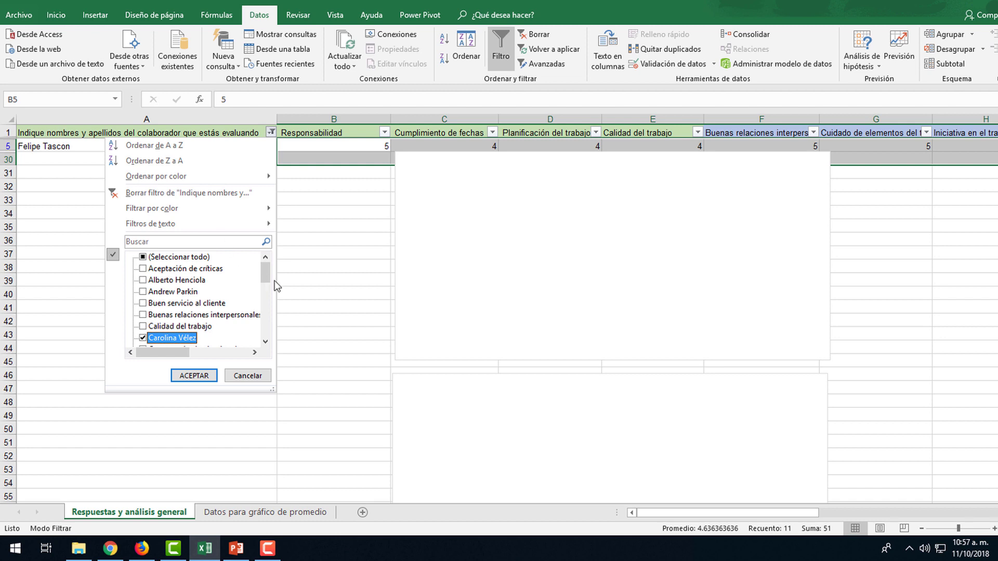
{"action": "left_click_drag", "start_coordinate": [266, 273], "coordinate": [265, 298]}
{"action": "left_click", "coordinate": [178, 270]}
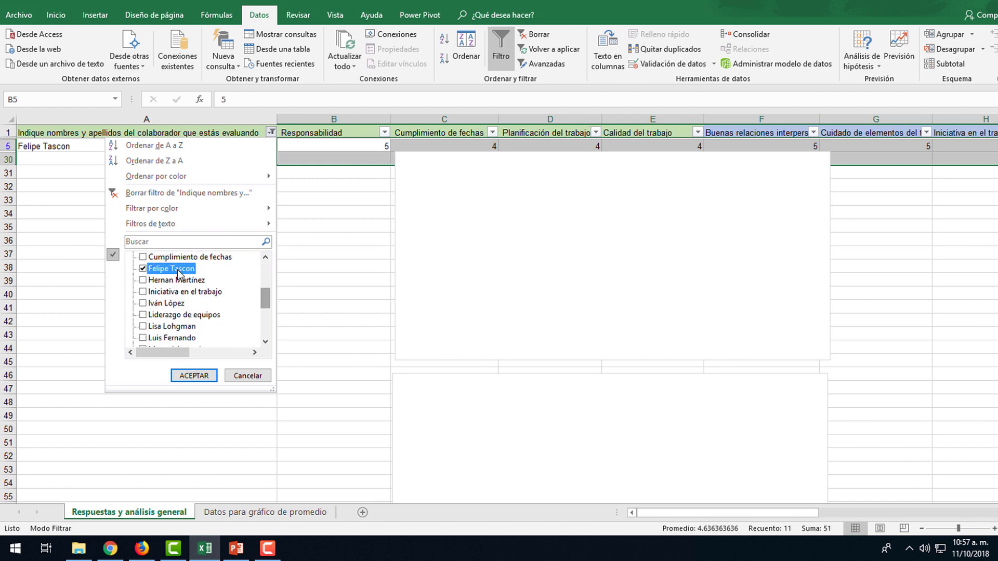
{"action": "left_click", "coordinate": [178, 269]}
{"action": "left_click", "coordinate": [198, 376]}
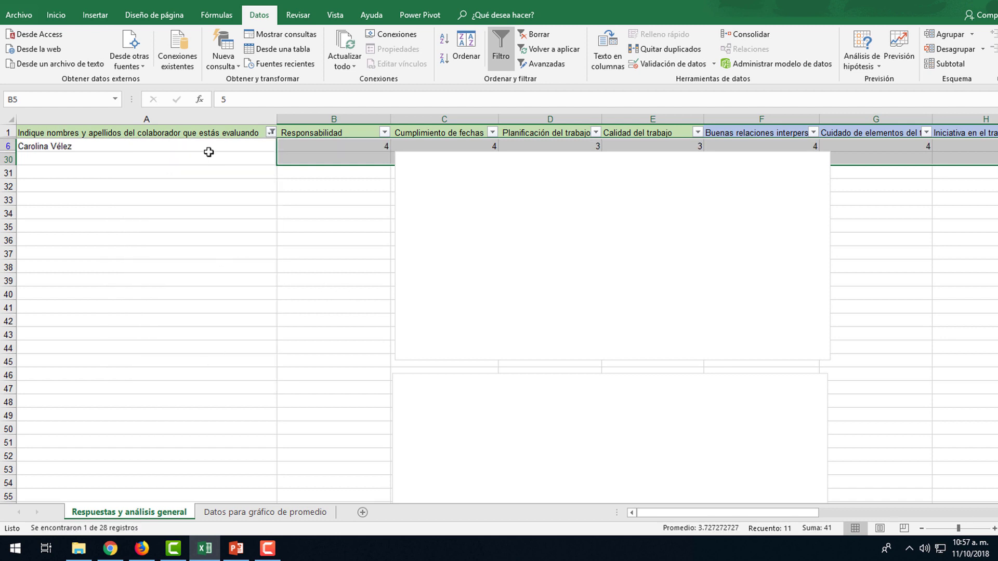
Step: Review the updated average-comparison charts on the Datos para gráfico de promedio sheet
{"action": "left_click", "coordinate": [290, 514]}
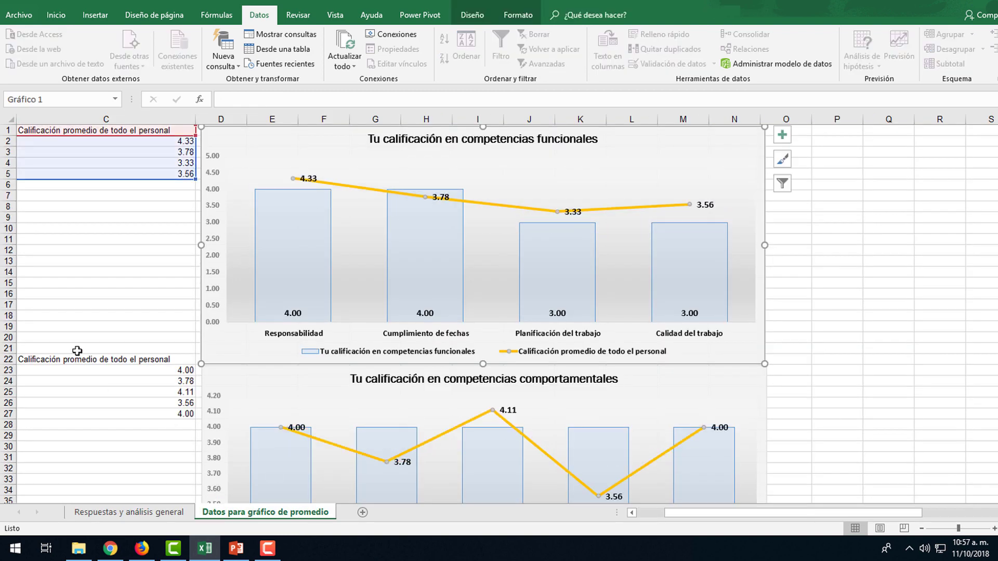
{"action": "scroll", "coordinate": [517, 291], "scroll_direction": "left", "scroll_amount": 1}
{"action": "scroll", "coordinate": [494, 267], "scroll_direction": "left", "scroll_amount": 1}
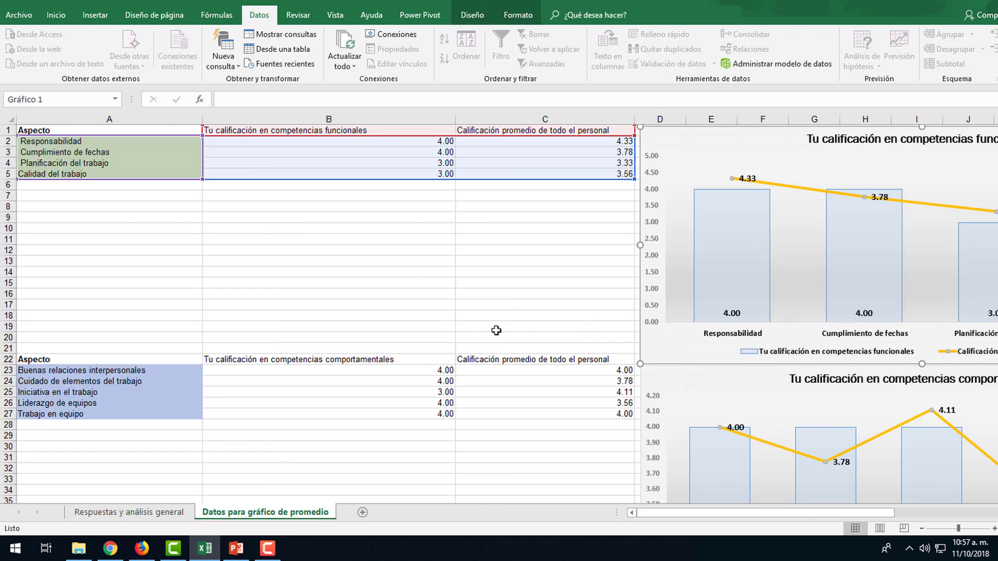
{"action": "scroll", "coordinate": [494, 267], "scroll_direction": "right", "scroll_amount": 1}
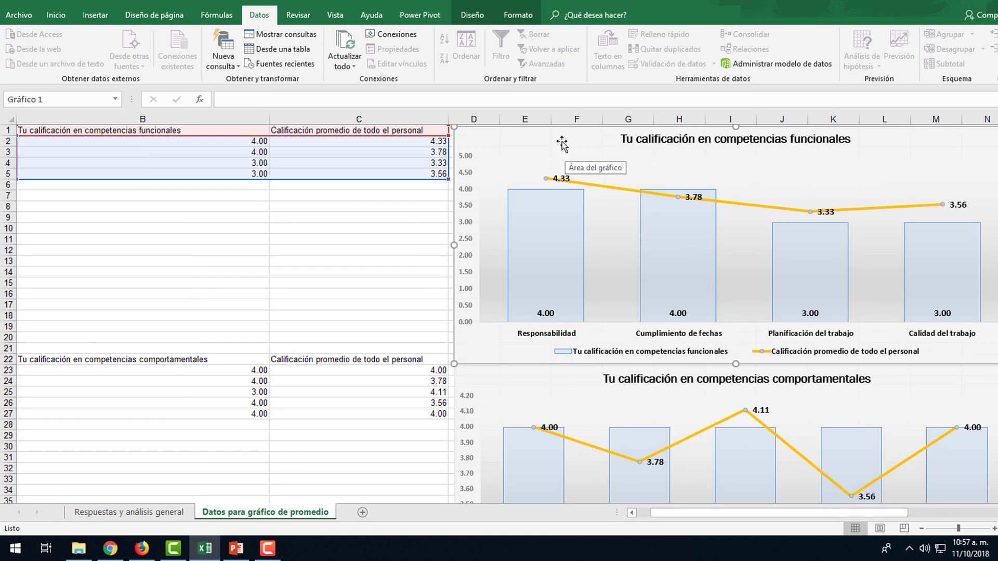
{"action": "left_click_drag", "start_coordinate": [747, 513], "coordinate": [761, 514]}
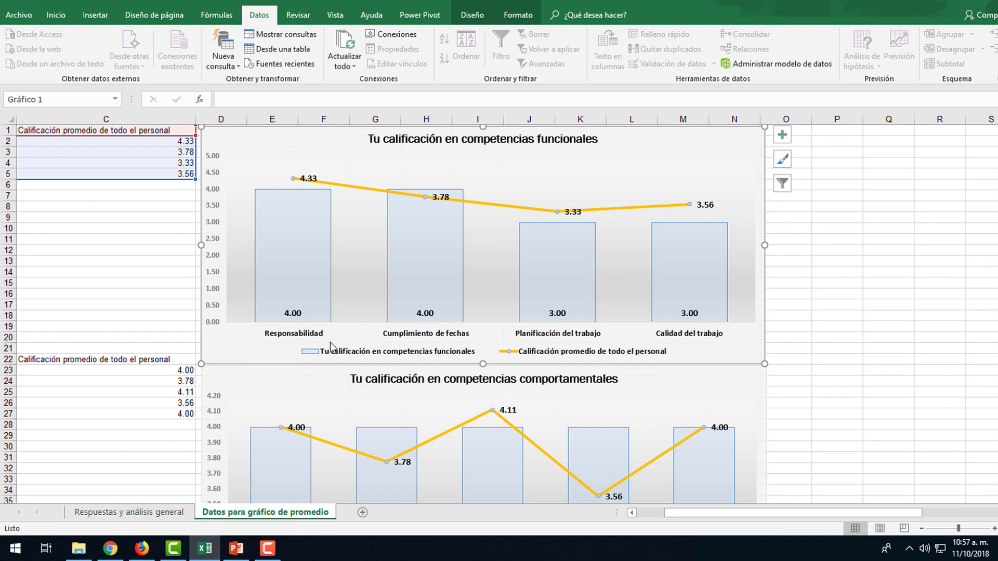
{"action": "scroll", "coordinate": [294, 243], "scroll_direction": "down", "scroll_amount": 5}
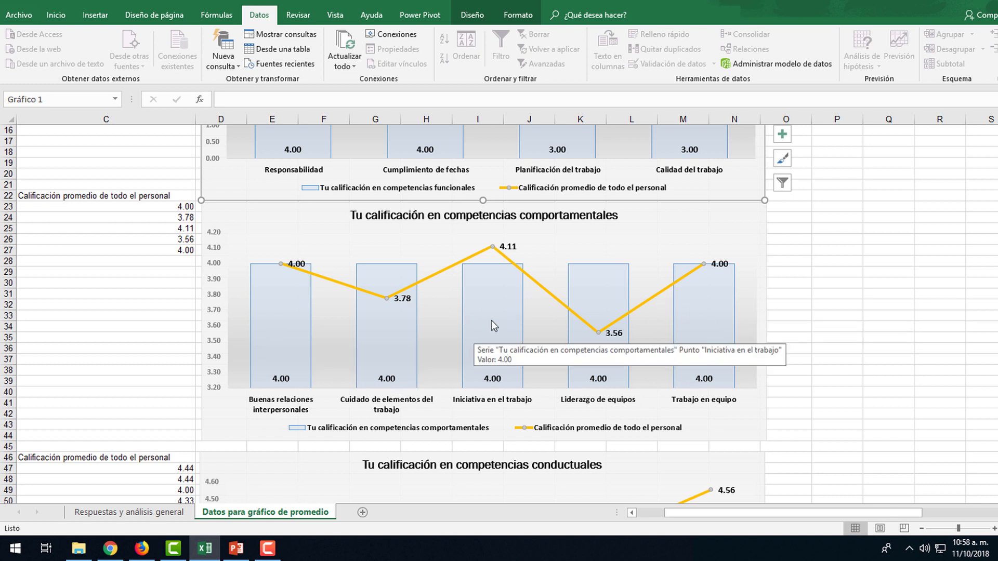
{"action": "scroll", "coordinate": [491, 320], "scroll_direction": "down", "scroll_amount": 4}
{"action": "scroll", "coordinate": [491, 320], "scroll_direction": "down", "scroll_amount": 1}
{"action": "scroll", "coordinate": [491, 320], "scroll_direction": "down", "scroll_amount": 2}
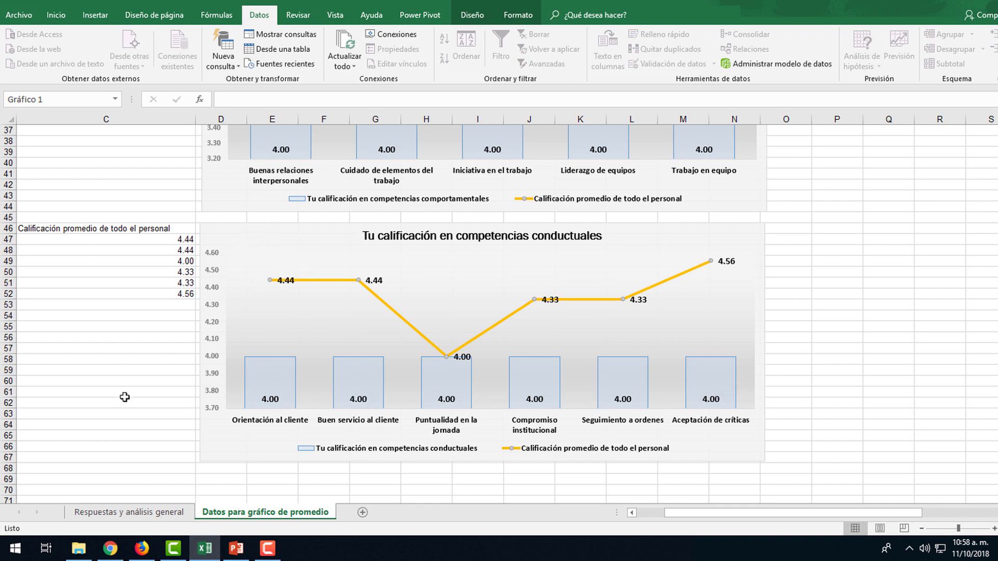
{"action": "scroll", "coordinate": [125, 397], "scroll_direction": "up", "scroll_amount": 12}
{"action": "scroll", "coordinate": [274, 227], "scroll_direction": "left", "scroll_amount": 2}
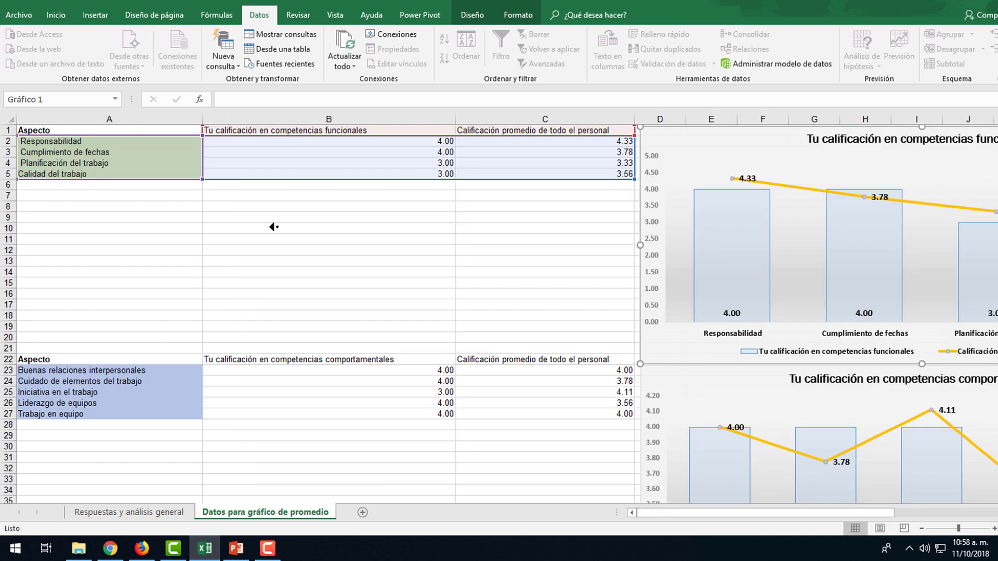
Step: Deselect the chart and select the functional competency labels in A2:A5
{"action": "key", "text": "Escape"}
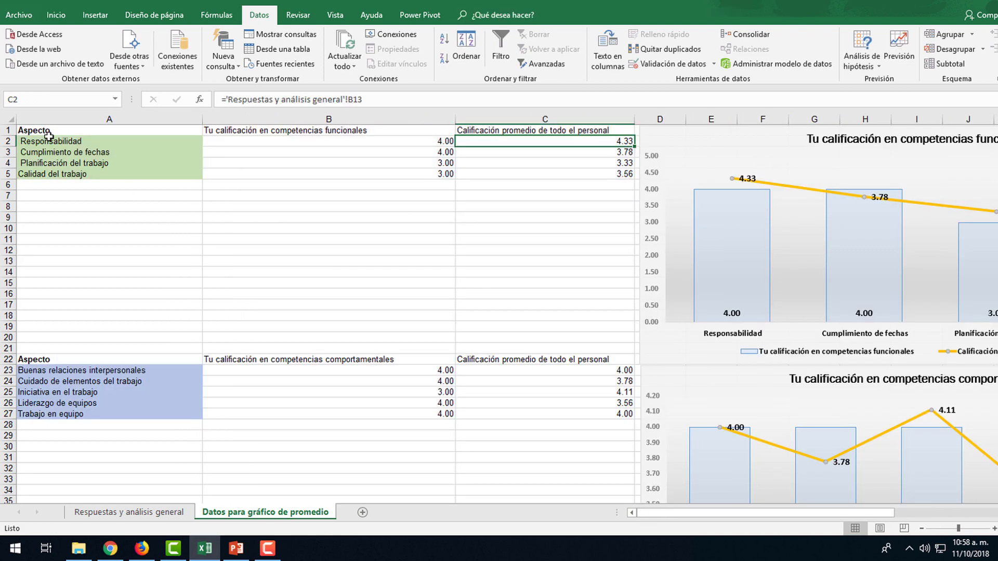
{"action": "left_click_drag", "start_coordinate": [80, 141], "coordinate": [78, 174]}
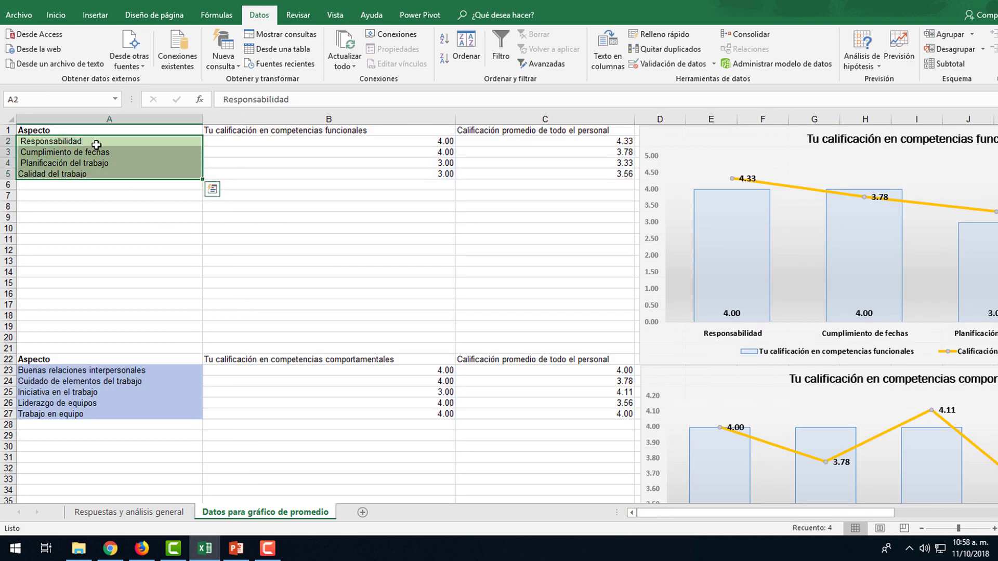
{"action": "left_click_drag", "start_coordinate": [96, 141], "coordinate": [110, 179]}
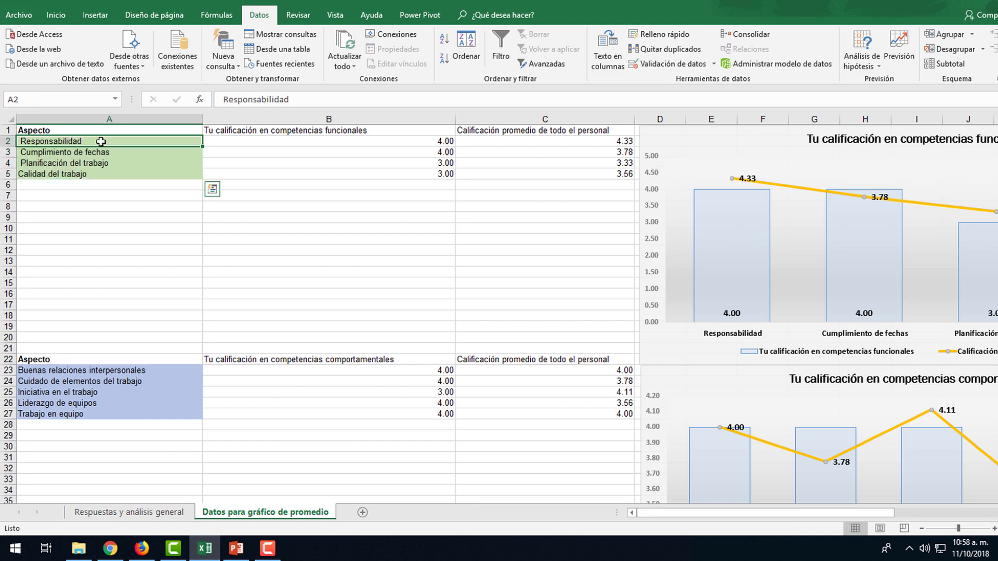
{"action": "left_click_drag", "start_coordinate": [113, 371], "coordinate": [114, 414]}
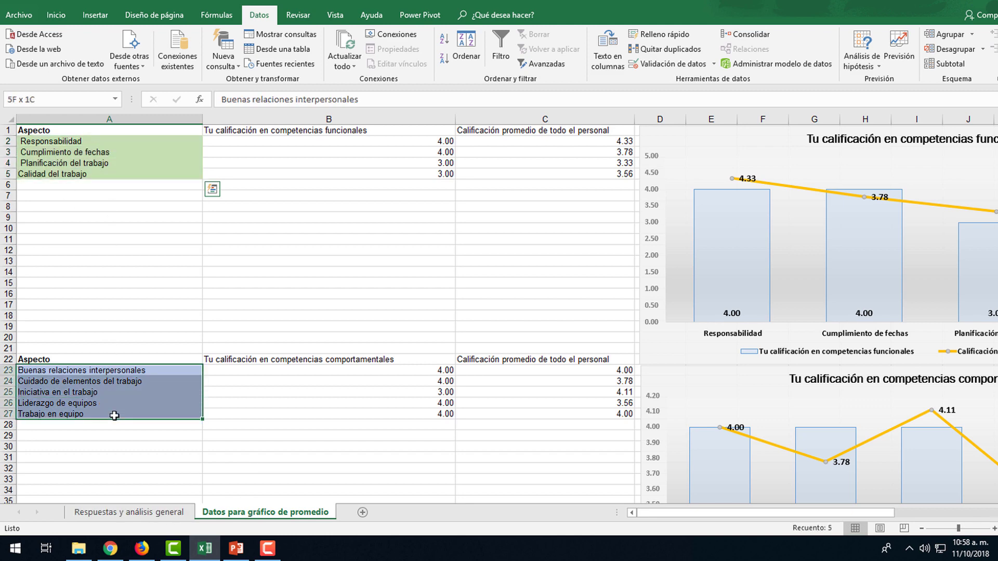
{"action": "scroll", "coordinate": [137, 402], "scroll_direction": "down", "scroll_amount": 5}
{"action": "scroll", "coordinate": [137, 401], "scroll_direction": "up", "scroll_amount": 5}
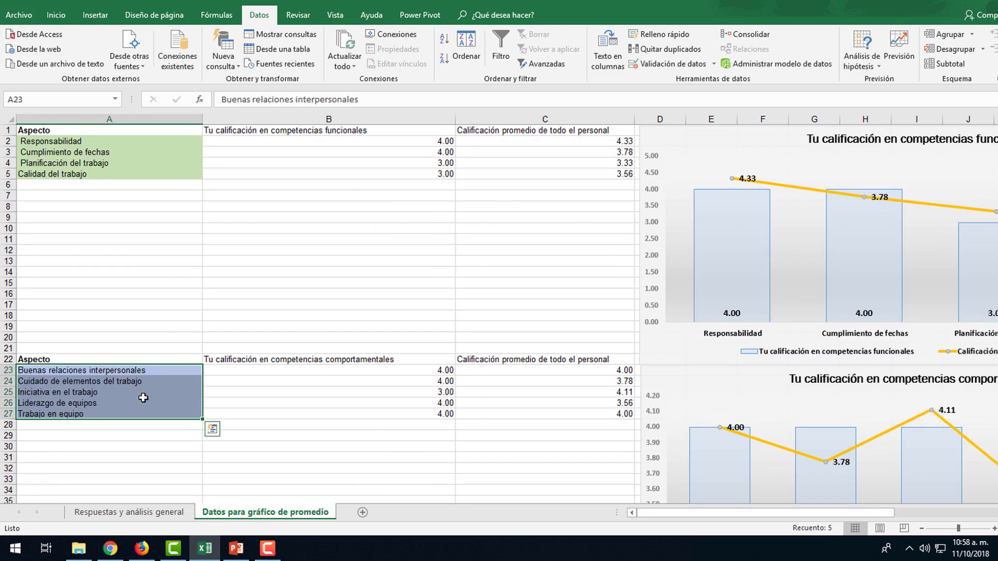
{"action": "left_click", "coordinate": [312, 240]}
Step: Read the linked formulas in B2:B5 and averages in C2:C5, then select the entire responses sheet
{"action": "left_click", "coordinate": [347, 131]}
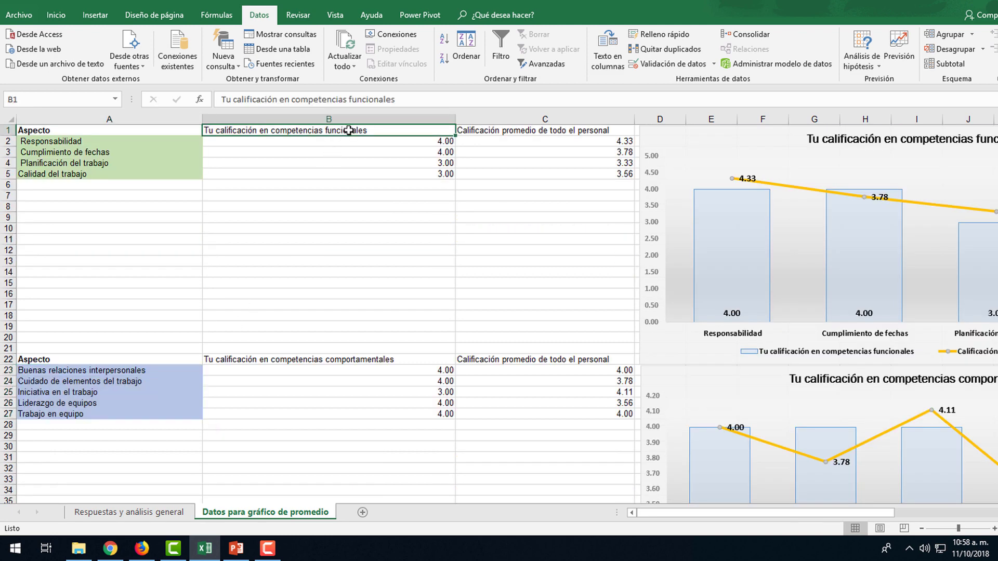
{"action": "left_click", "coordinate": [383, 141]}
{"action": "left_click", "coordinate": [384, 152]}
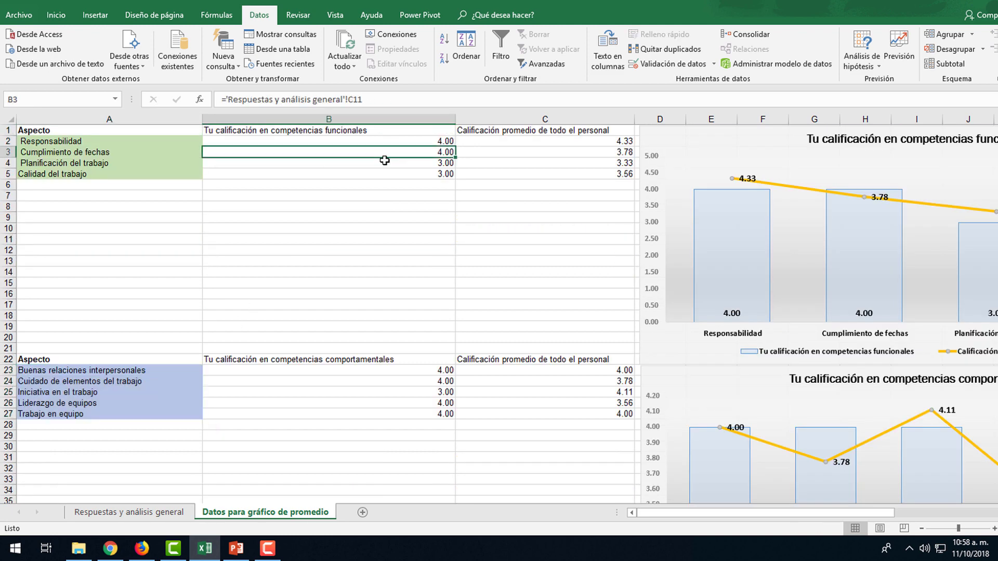
{"action": "left_click", "coordinate": [385, 162]}
{"action": "left_click", "coordinate": [387, 173]}
{"action": "left_click", "coordinate": [595, 142]}
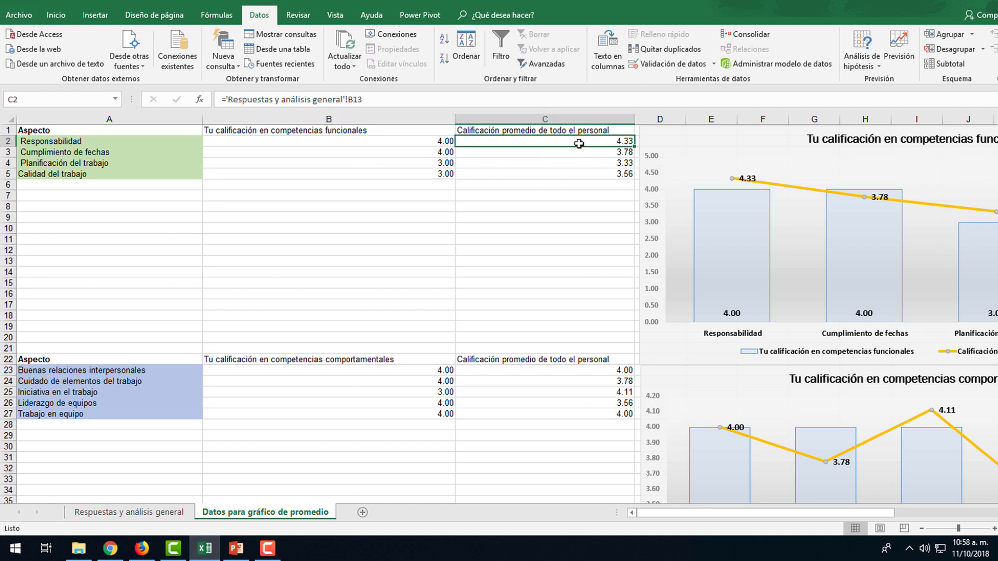
{"action": "left_click", "coordinate": [605, 152]}
{"action": "left_click", "coordinate": [607, 162]}
{"action": "left_click", "coordinate": [607, 174]}
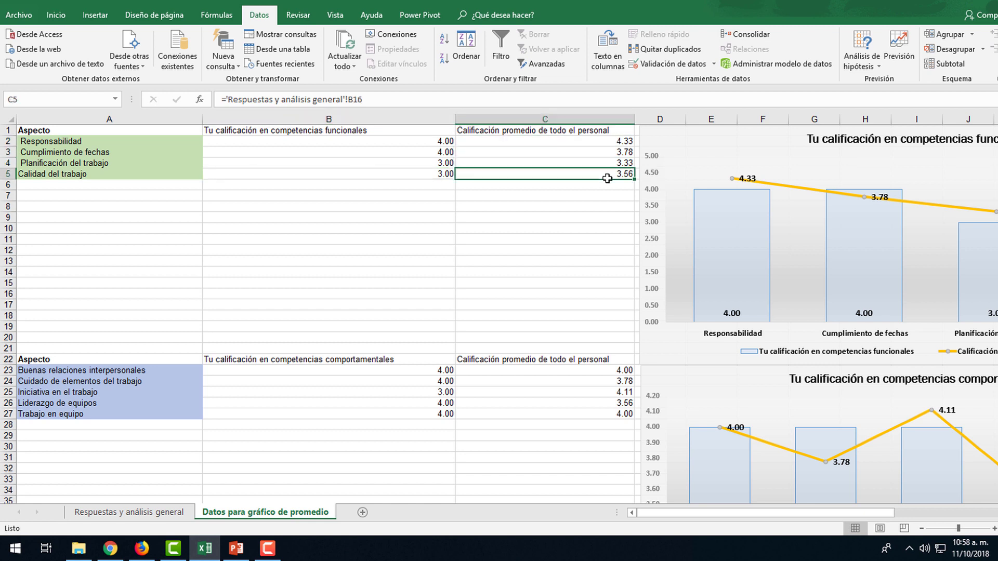
{"action": "left_click", "coordinate": [436, 140]}
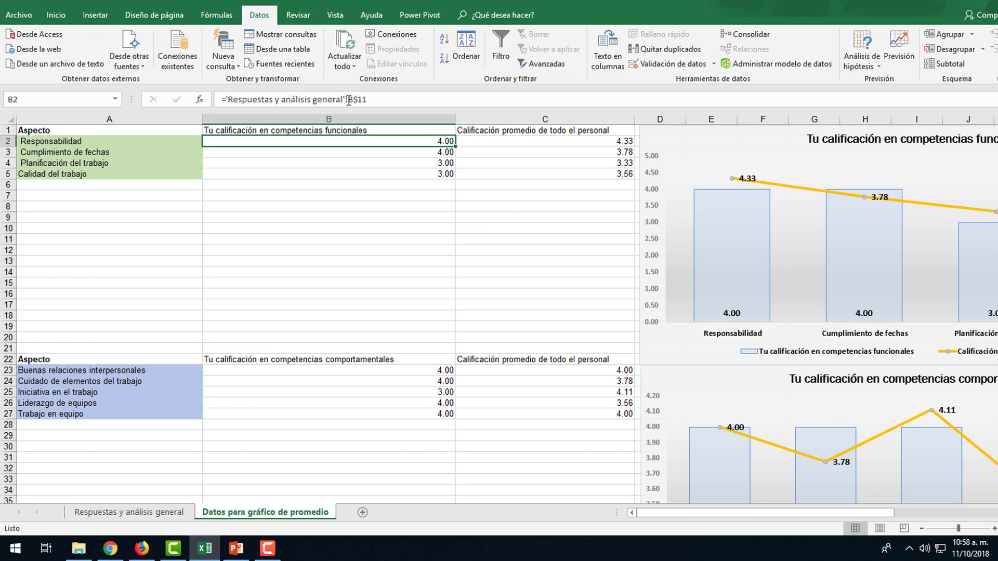
{"action": "left_click", "coordinate": [158, 513]}
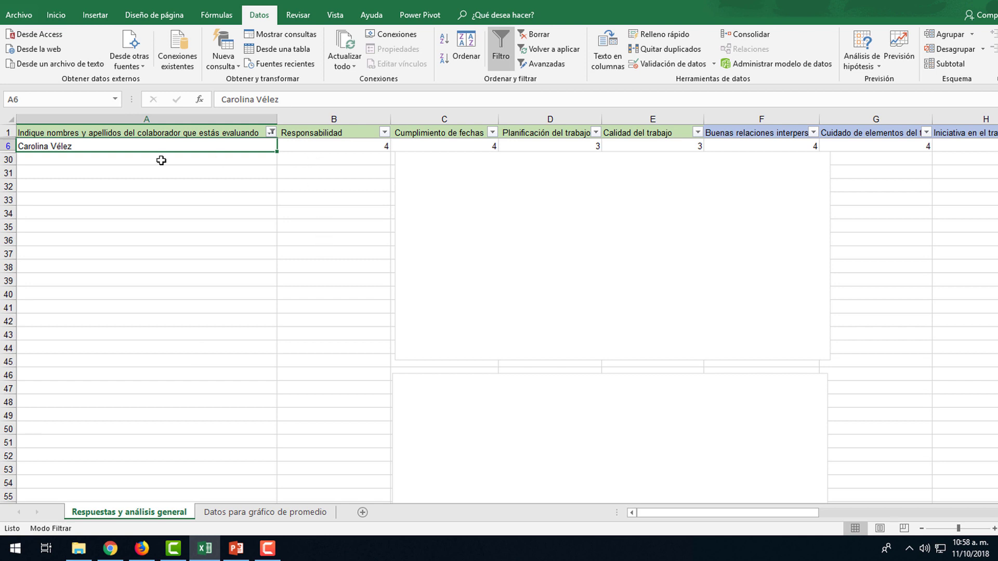
{"action": "left_click", "coordinate": [4, 120]}
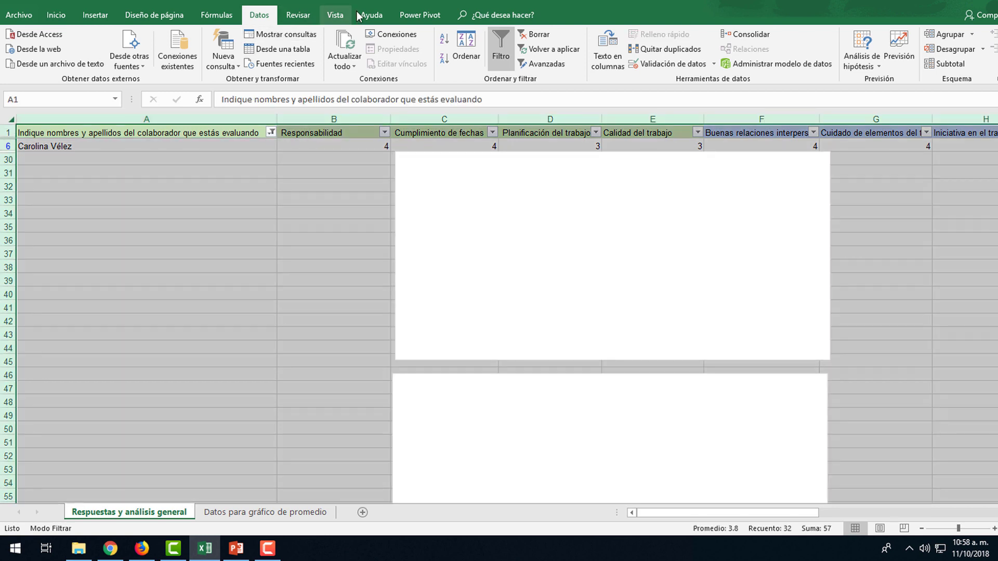
{"action": "left_click", "coordinate": [535, 35]}
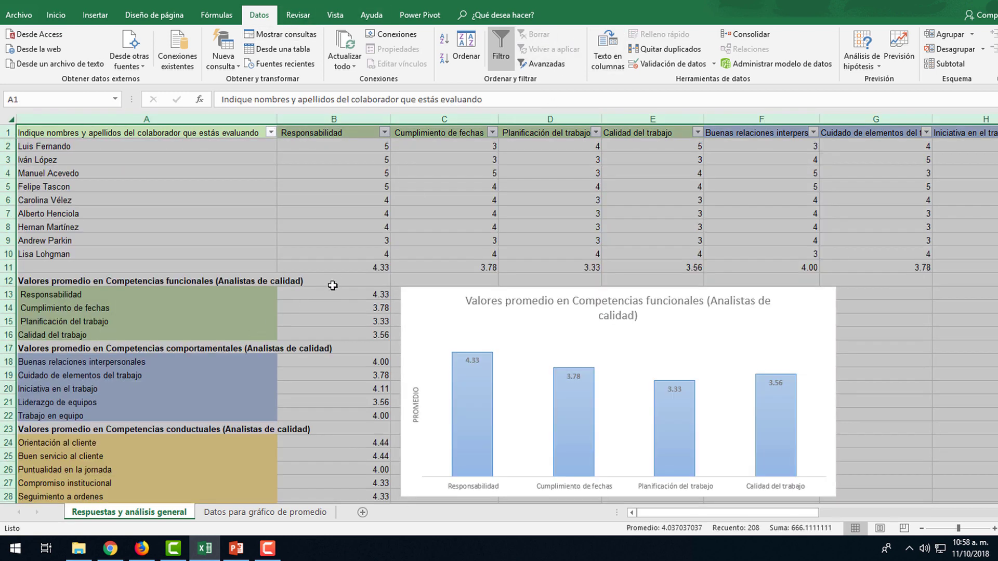
{"action": "left_click", "coordinate": [343, 261]}
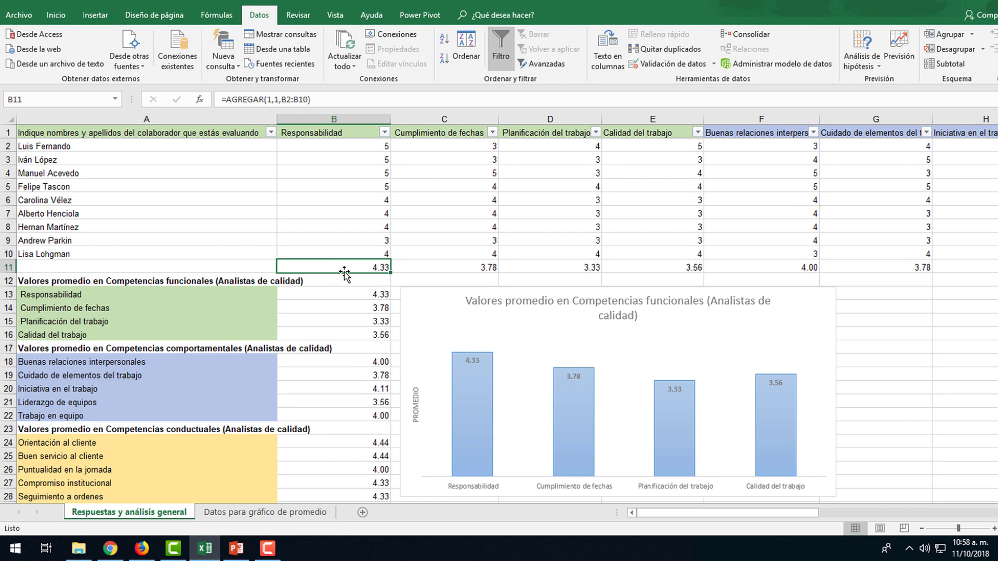
{"action": "left_click", "coordinate": [439, 271]}
{"action": "left_click", "coordinate": [549, 269]}
{"action": "left_click", "coordinate": [654, 268]}
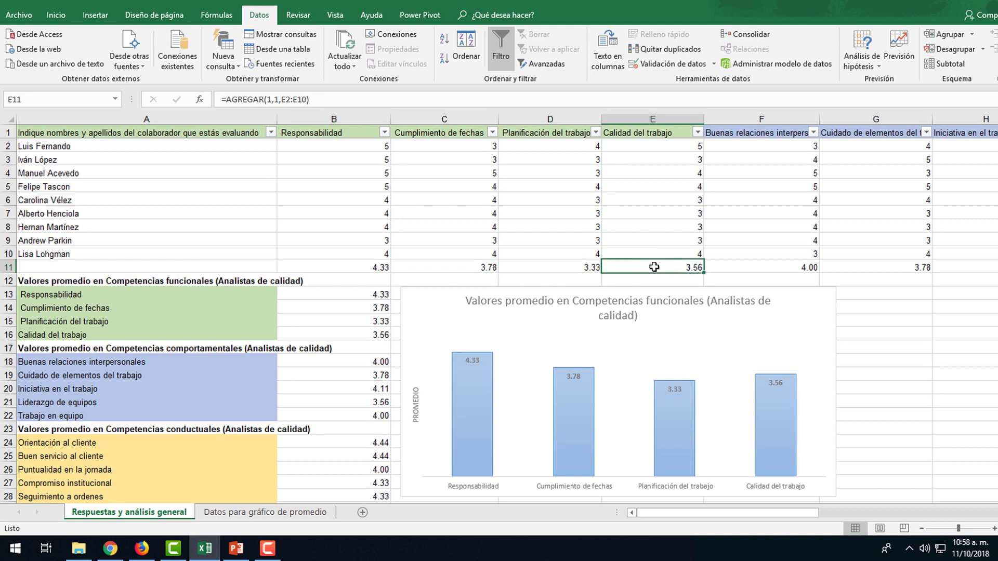
{"action": "left_click", "coordinate": [258, 515]}
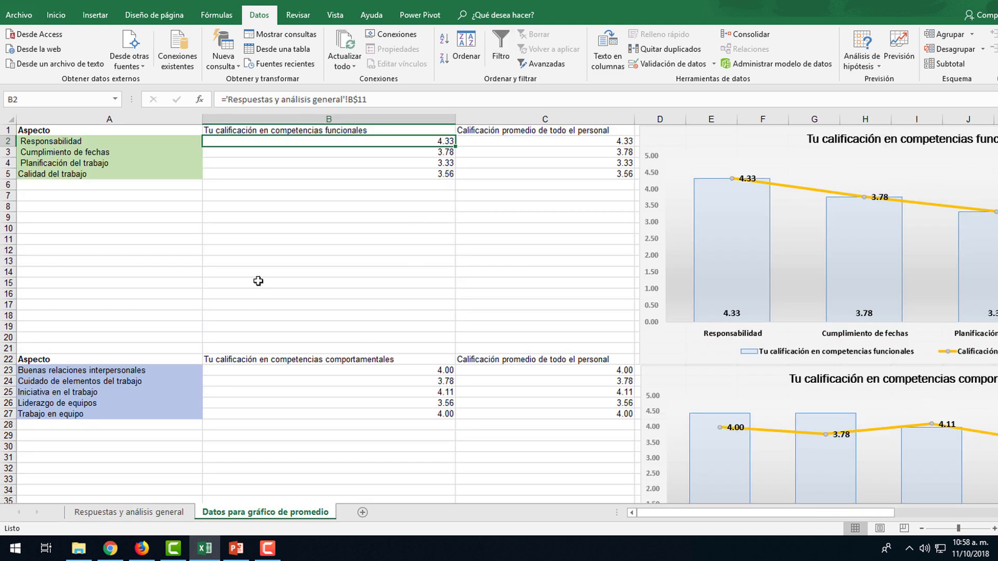
{"action": "left_click_drag", "start_coordinate": [417, 155], "coordinate": [417, 172]}
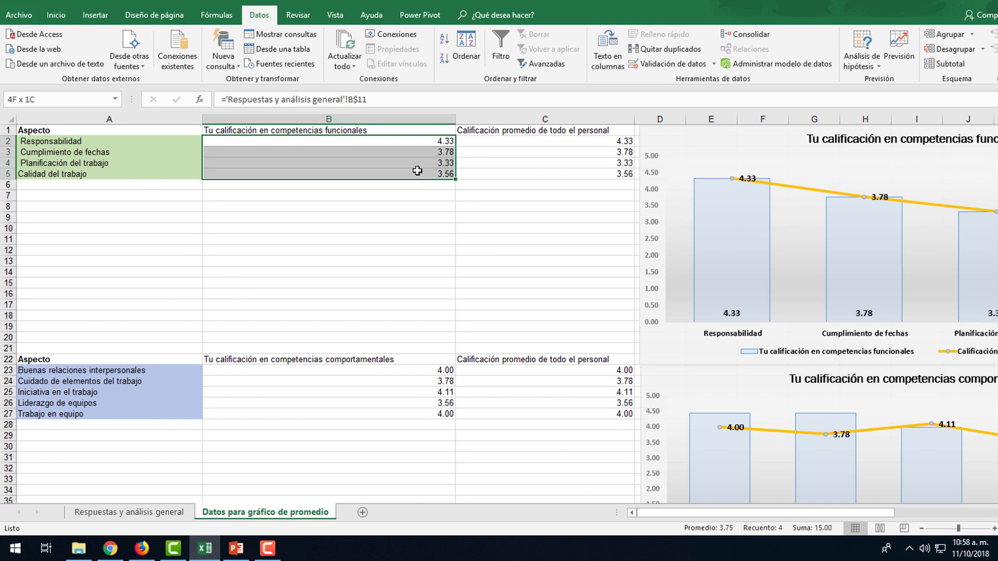
{"action": "left_click_drag", "start_coordinate": [143, 139], "coordinate": [351, 172]}
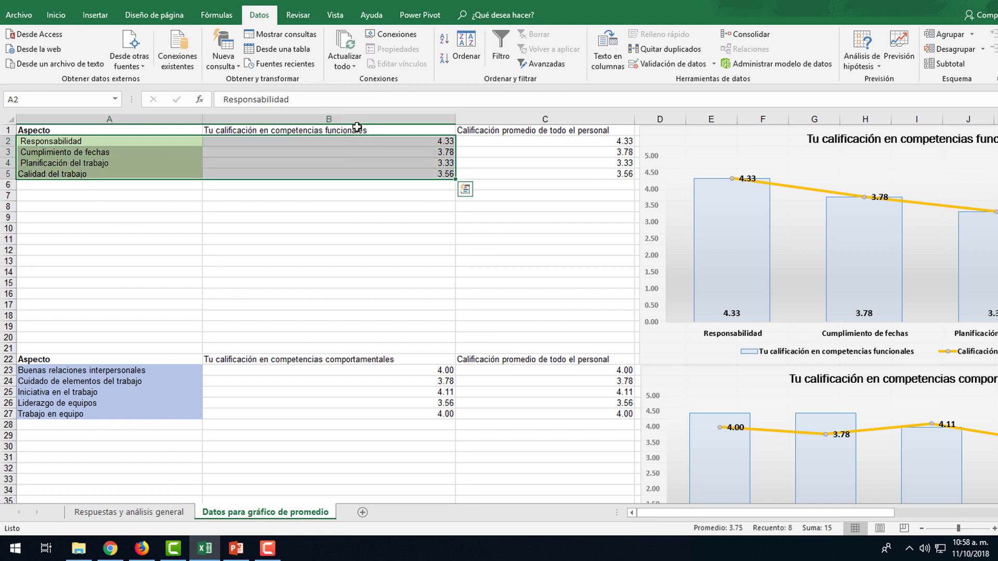
{"action": "scroll", "coordinate": [115, 373], "scroll_direction": "down", "scroll_amount": 3}
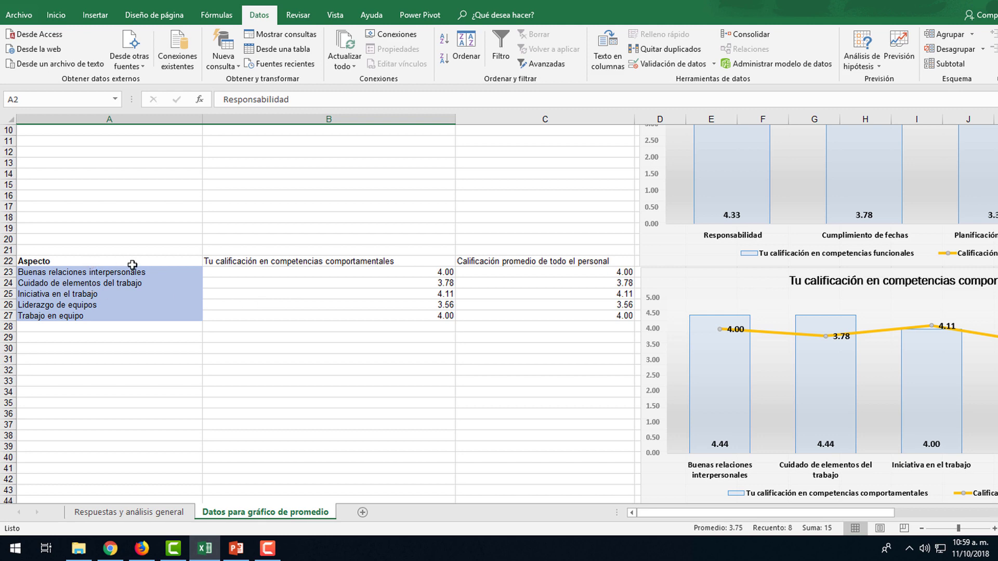
{"action": "left_click", "coordinate": [157, 262]}
{"action": "scroll", "coordinate": [245, 360], "scroll_direction": "down", "scroll_amount": 5}
{"action": "scroll", "coordinate": [110, 367], "scroll_direction": "up", "scroll_amount": 5}
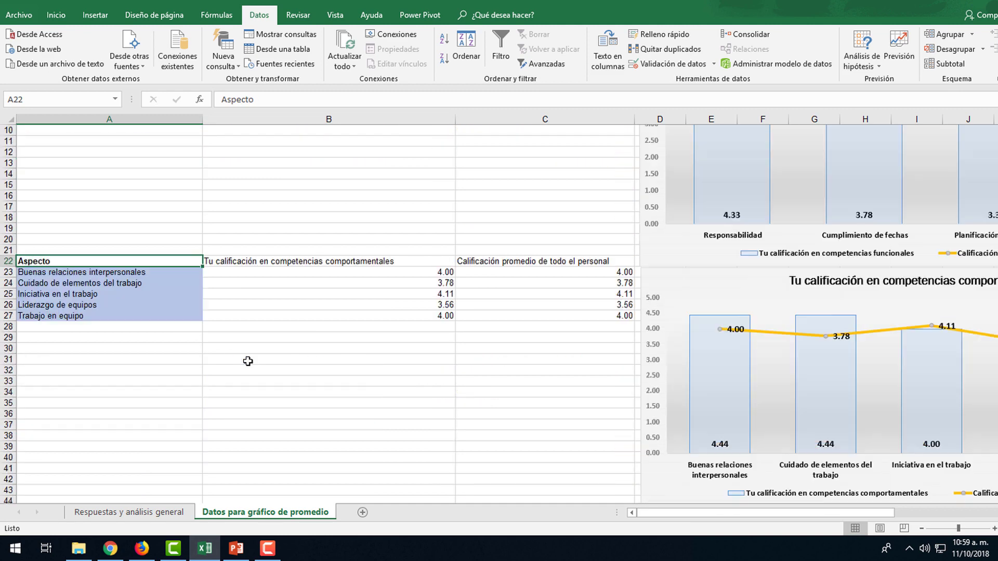
{"action": "scroll", "coordinate": [233, 373], "scroll_direction": "up", "scroll_amount": 3}
{"action": "left_click", "coordinate": [554, 140]}
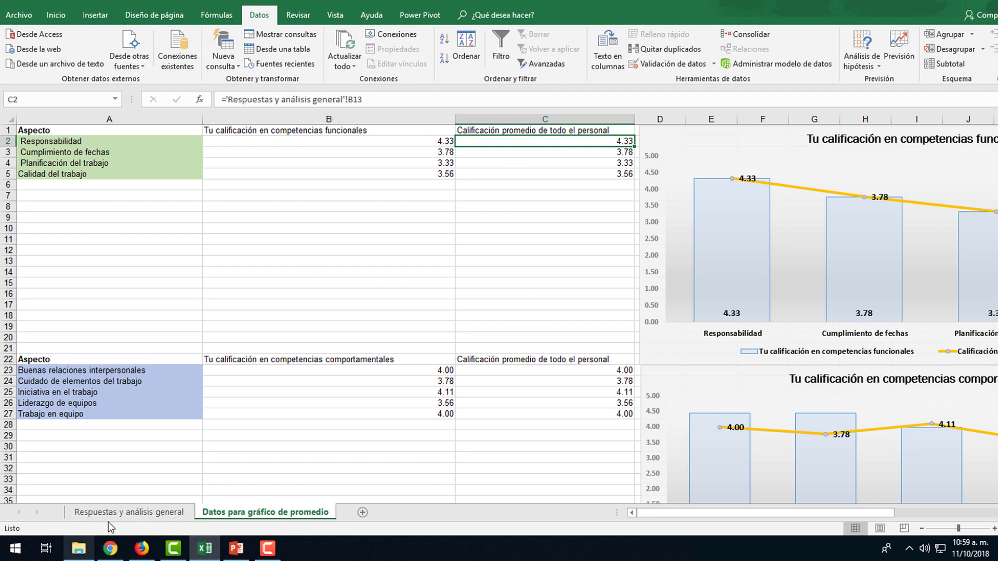
{"action": "left_click", "coordinate": [128, 512]}
{"action": "left_click", "coordinate": [347, 295]}
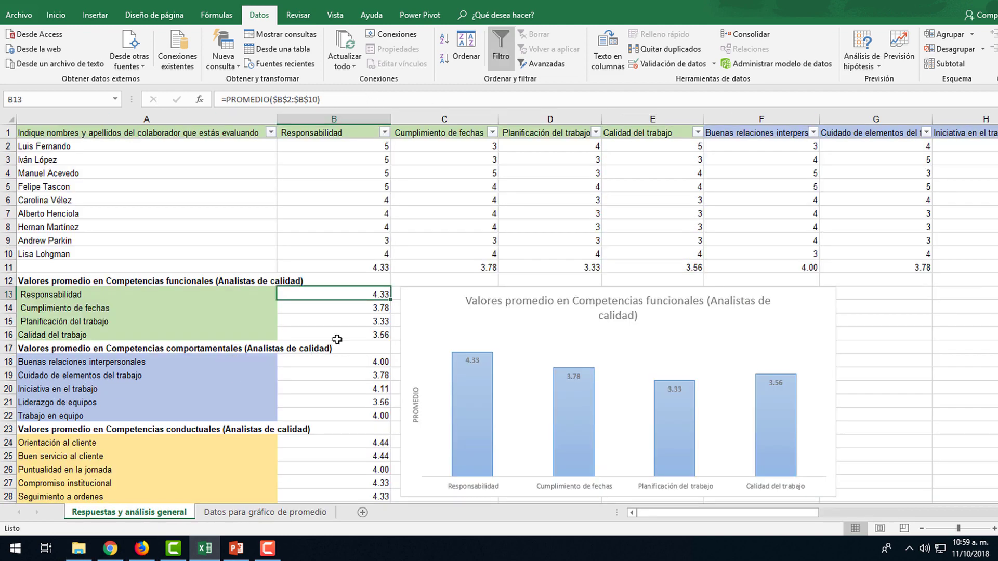
{"action": "left_click", "coordinate": [350, 308]}
{"action": "left_click", "coordinate": [352, 321]}
{"action": "left_click", "coordinate": [353, 336]}
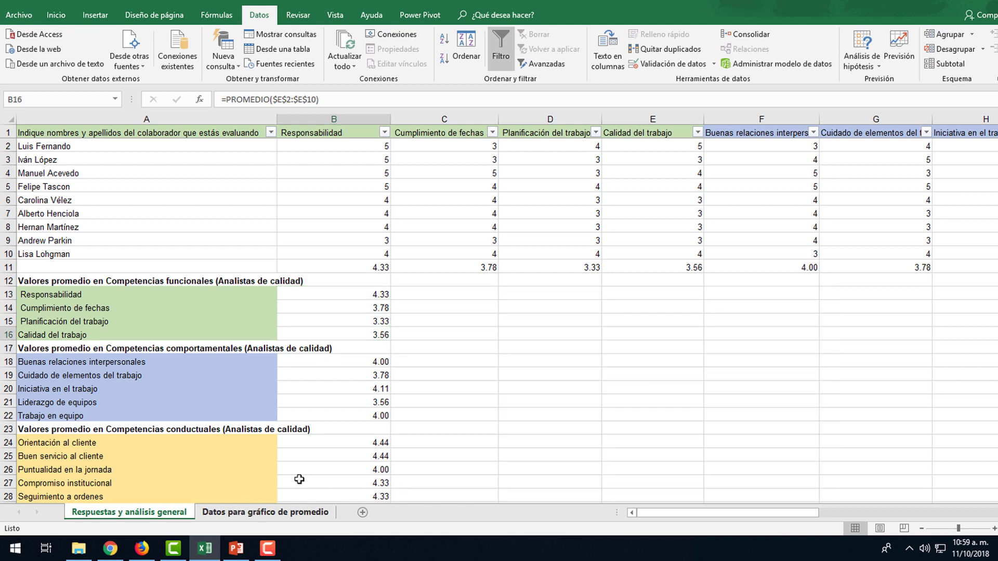
{"action": "left_click", "coordinate": [262, 512]}
{"action": "left_click_drag", "start_coordinate": [598, 140], "coordinate": [598, 173]}
{"action": "left_click_drag", "start_coordinate": [558, 371], "coordinate": [562, 412]}
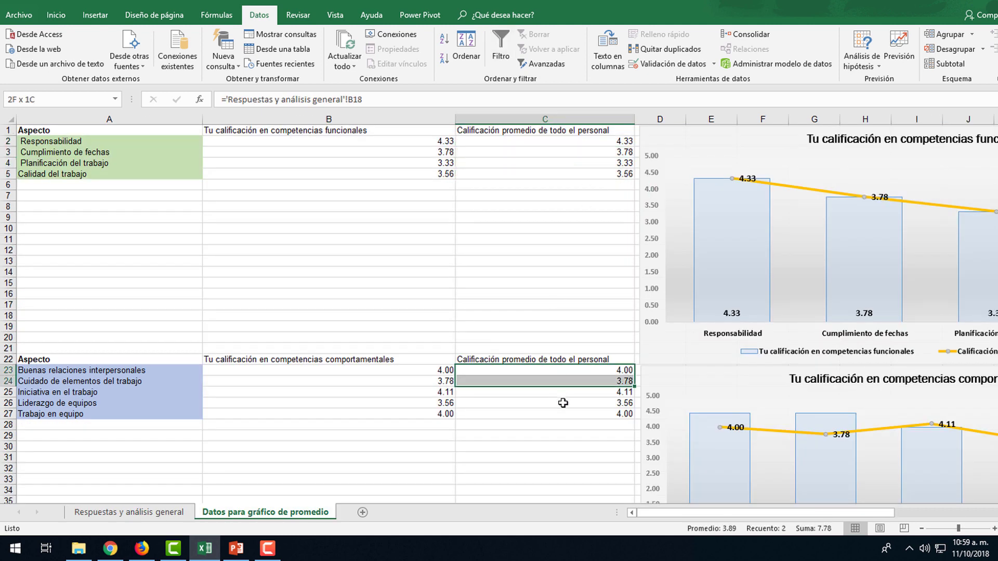
{"action": "scroll", "coordinate": [564, 410], "scroll_direction": "down", "scroll_amount": 5}
{"action": "scroll", "coordinate": [535, 466], "scroll_direction": "down", "scroll_amount": 1}
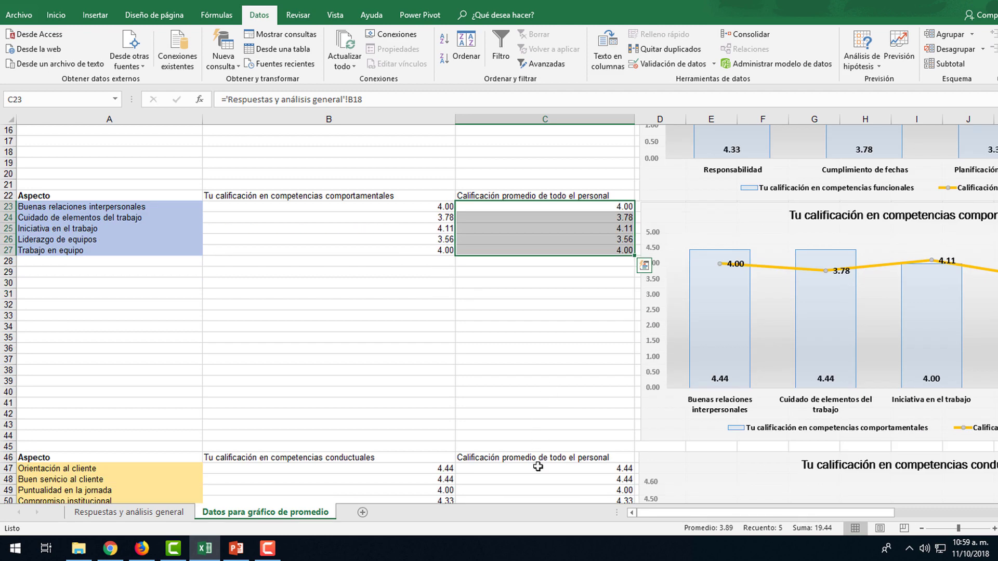
{"action": "scroll", "coordinate": [534, 465], "scroll_direction": "up", "scroll_amount": 5}
{"action": "scroll", "coordinate": [406, 211], "scroll_direction": "up", "scroll_amount": 1}
{"action": "left_click", "coordinate": [470, 234]}
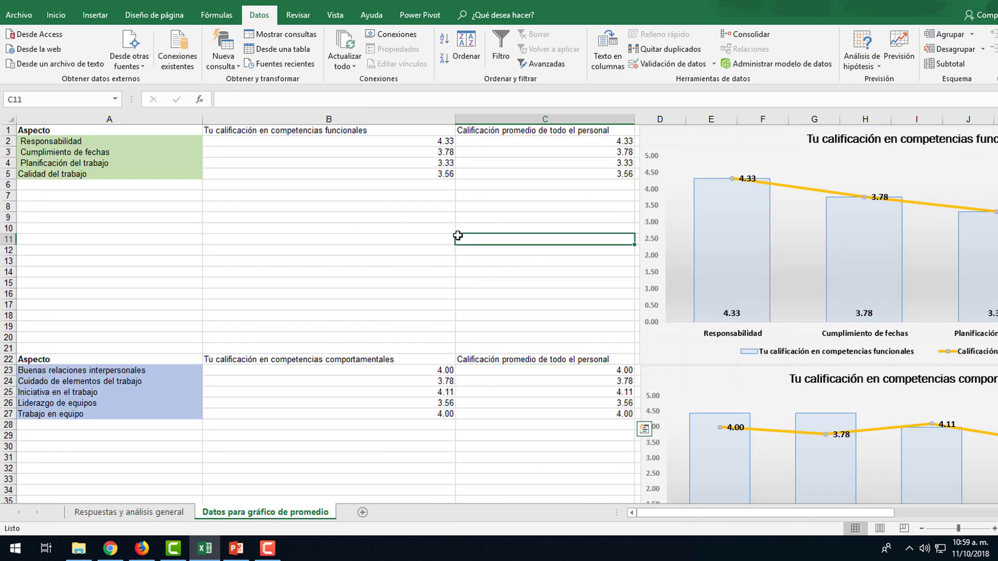
{"action": "left_click", "coordinate": [701, 136]}
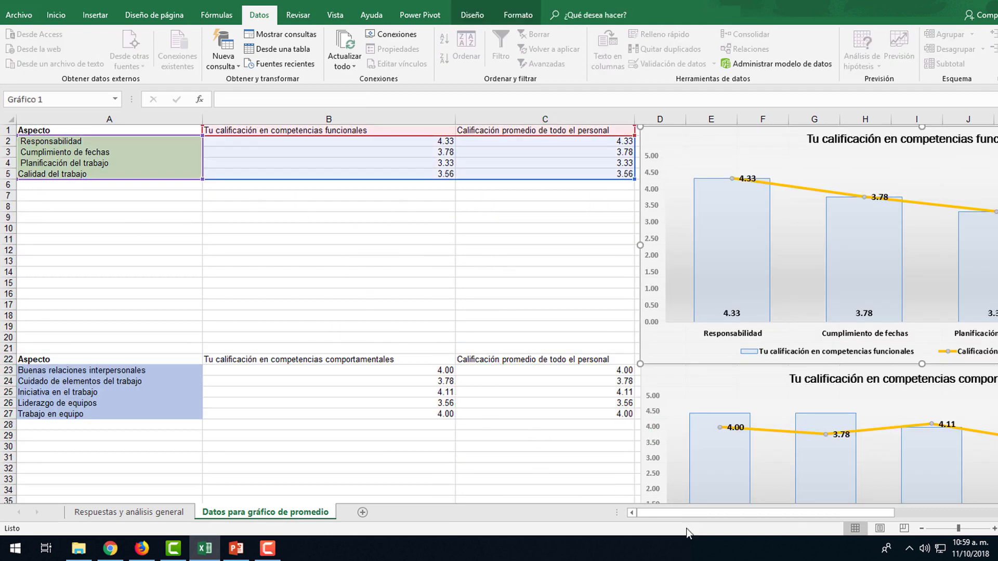
{"action": "left_click_drag", "start_coordinate": [690, 513], "coordinate": [726, 520]}
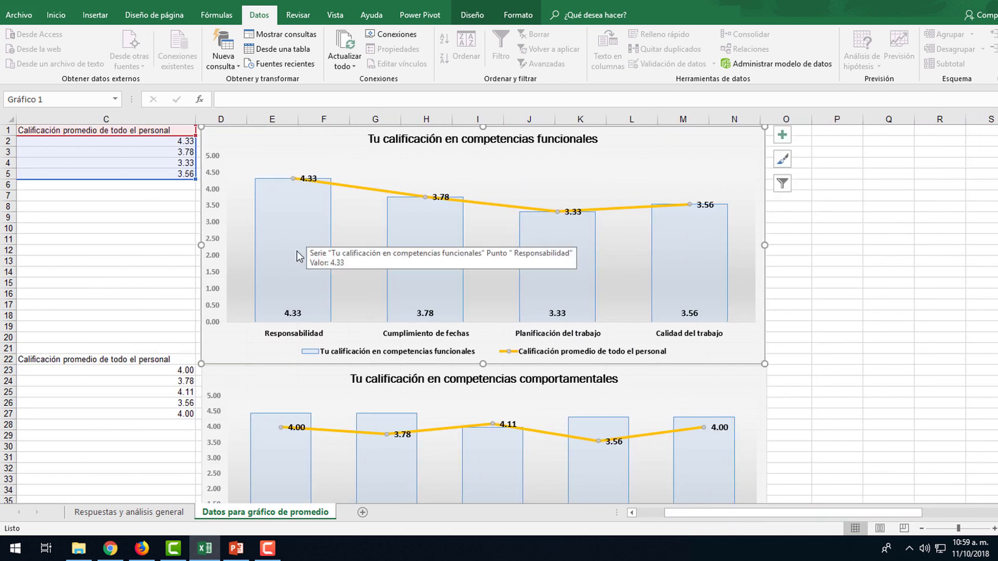
{"action": "scroll", "coordinate": [26, 260], "scroll_direction": "left", "scroll_amount": 2}
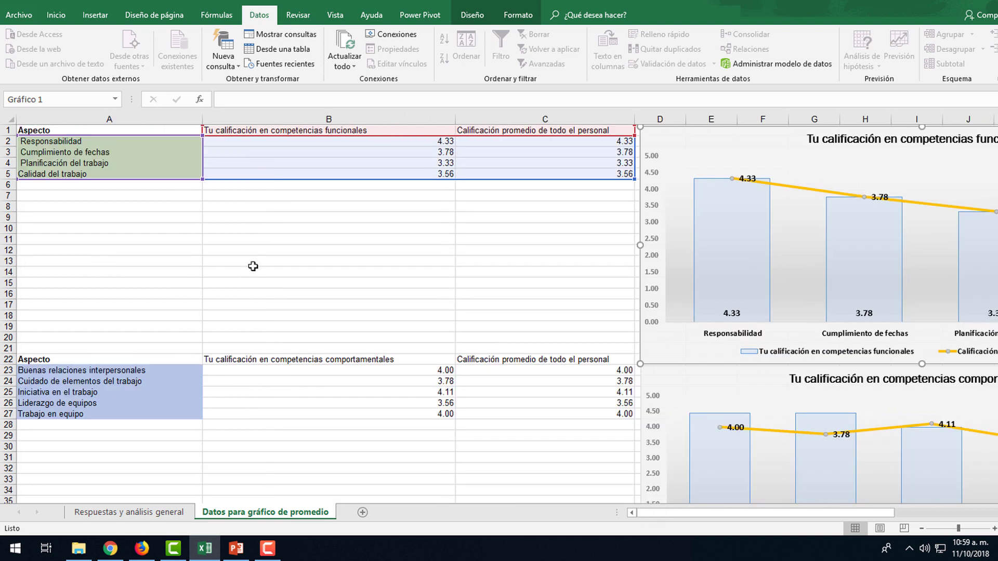
{"action": "left_click", "coordinate": [161, 134]}
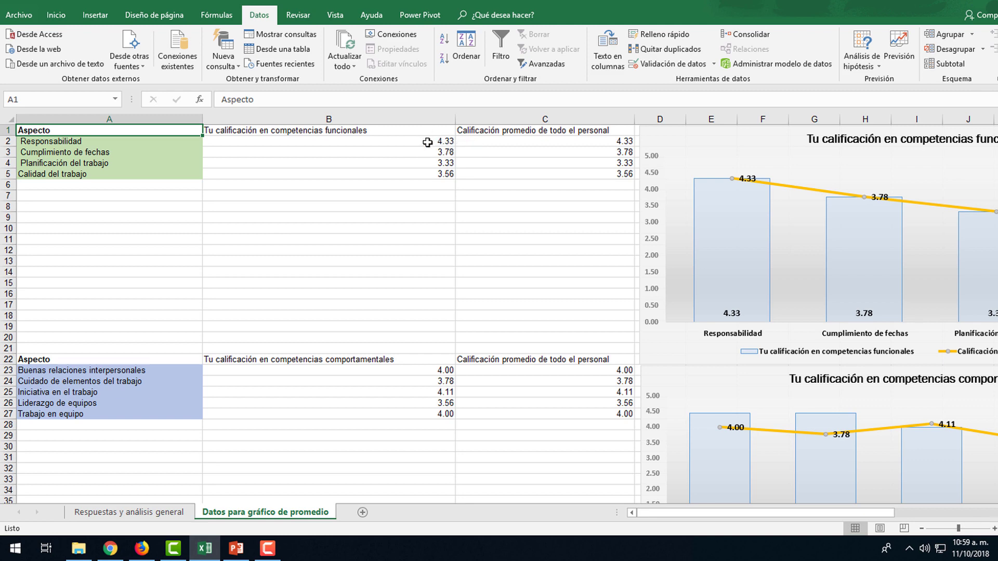
{"action": "mouse_move", "coordinate": [434, 141]}
{"action": "left_mouse_down"}
{"action": "mouse_move", "coordinate": [512, 142]}
{"action": "mouse_move", "coordinate": [437, 152]}
{"action": "left_mouse_up"}
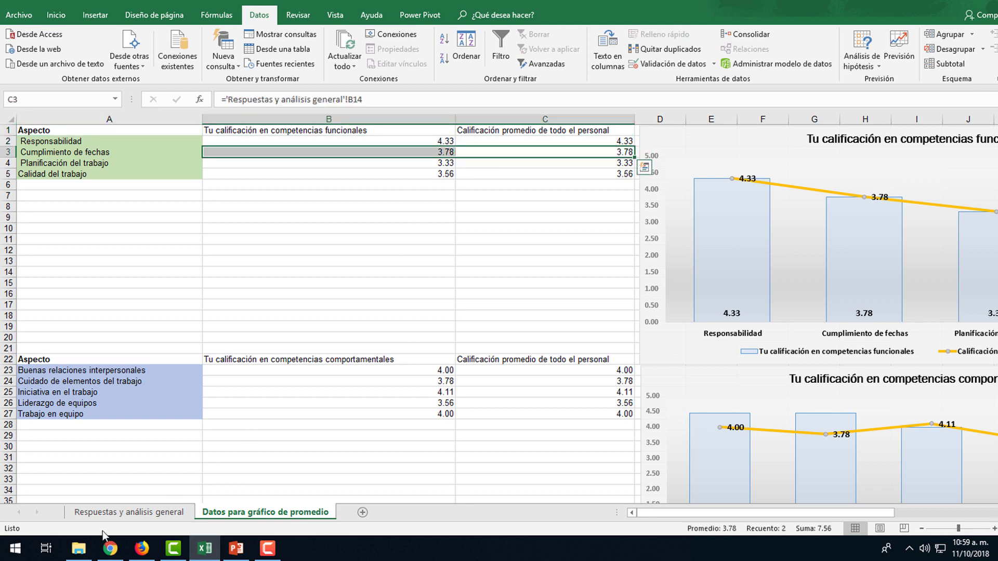
Step: Compare the PROMEDIO formula in B13 with the AGREGAR formula in B11
{"action": "left_click", "coordinate": [140, 512]}
{"action": "left_click", "coordinate": [384, 266]}
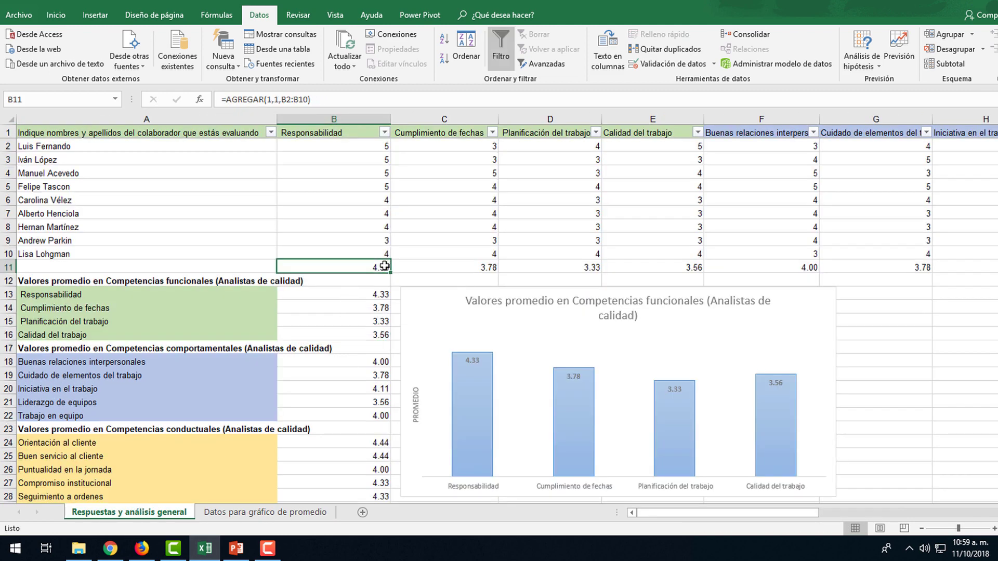
{"action": "left_click", "coordinate": [374, 295]}
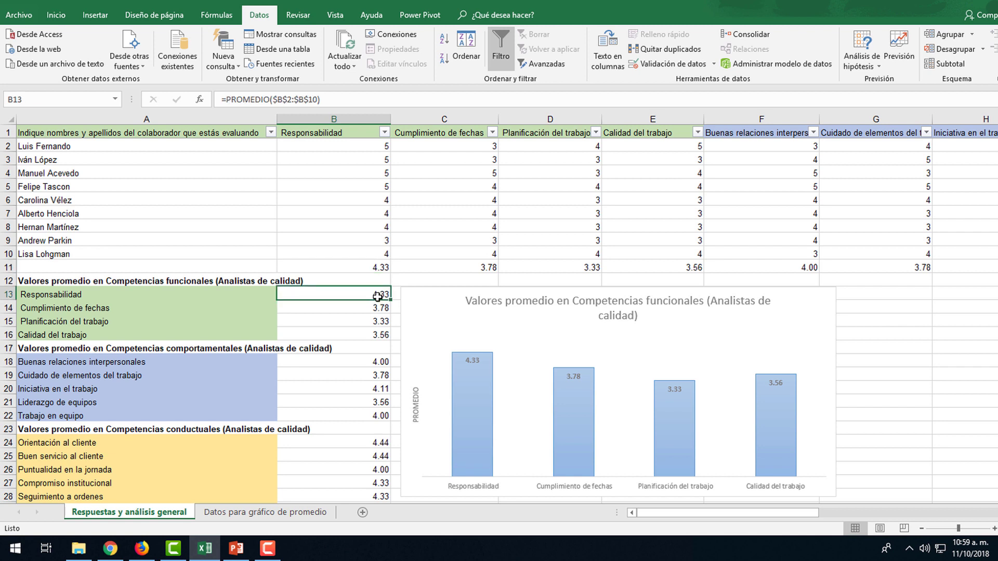
{"action": "left_click", "coordinate": [379, 267]}
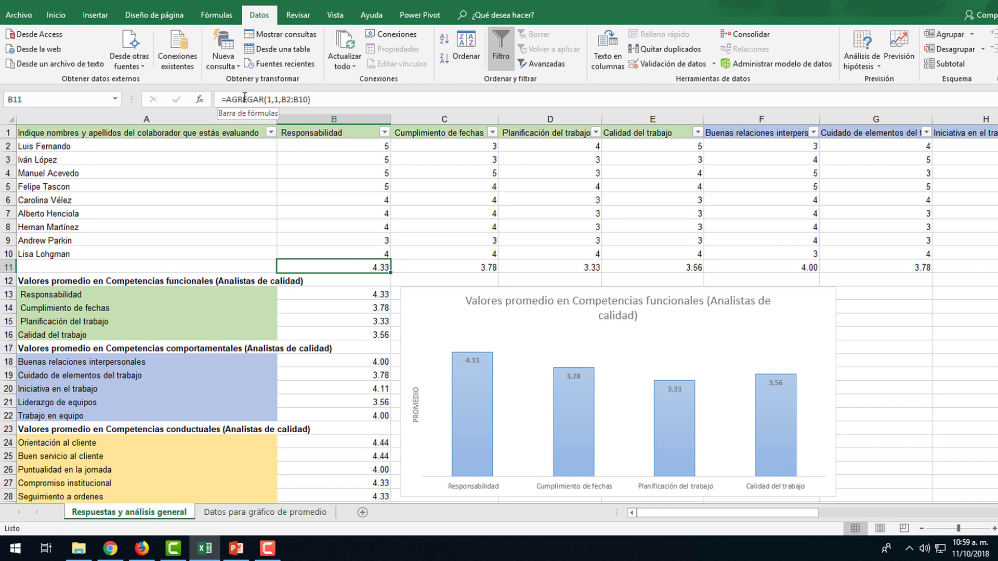
{"action": "left_click", "coordinate": [372, 294]}
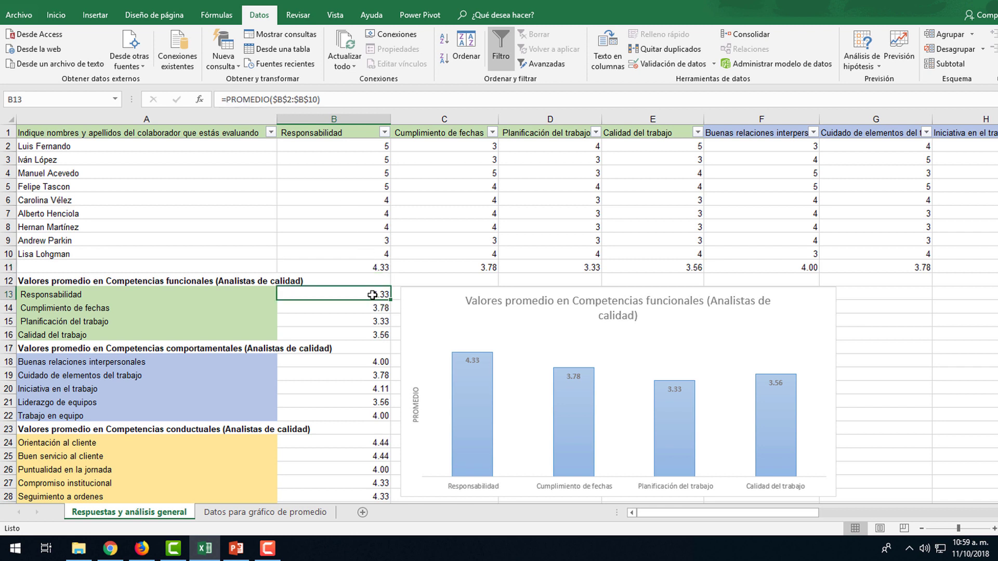
{"action": "left_click", "coordinate": [371, 267]}
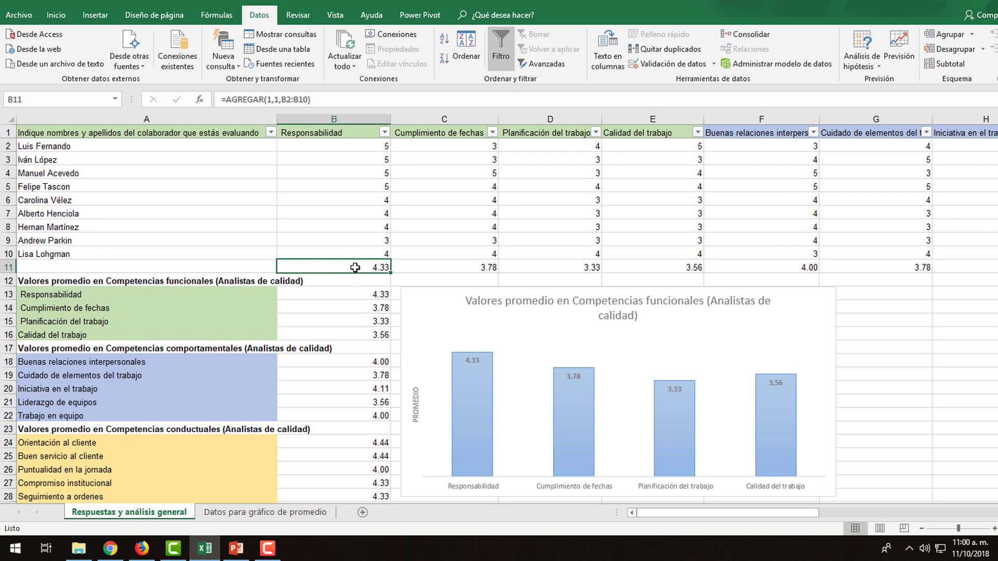
Step: Rewrite B11 as an AGREGAR average of B2:B10 ignoring hidden rows, errors and nested totals
{"action": "key", "text": "Delete"}
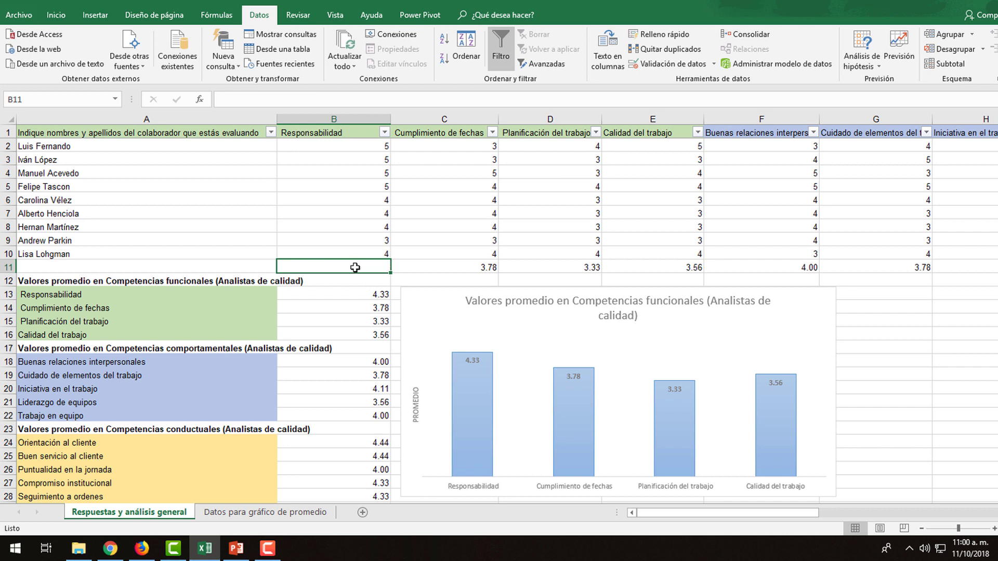
{"action": "type", "text": "=agregar"}
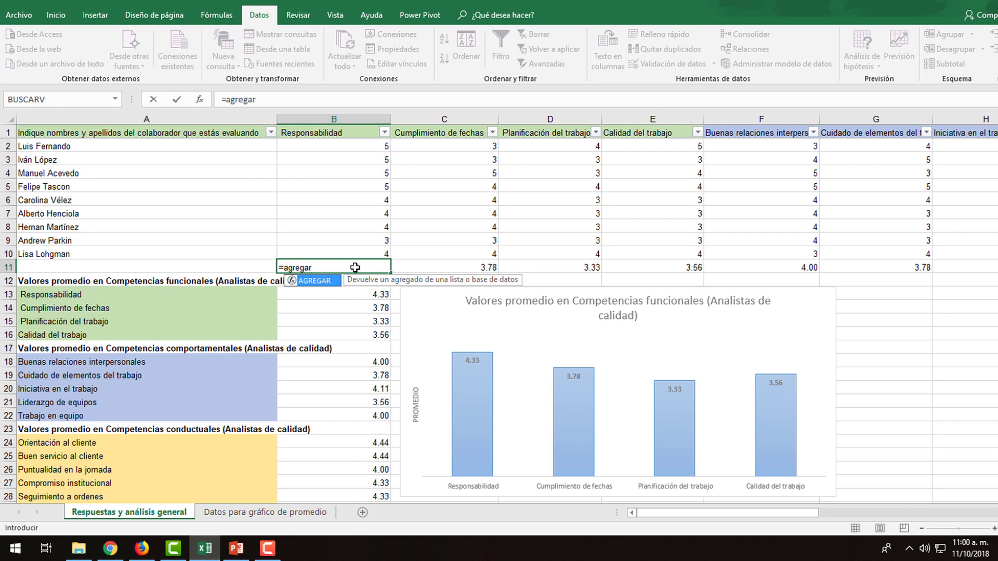
{"action": "key", "text": "Tab"}
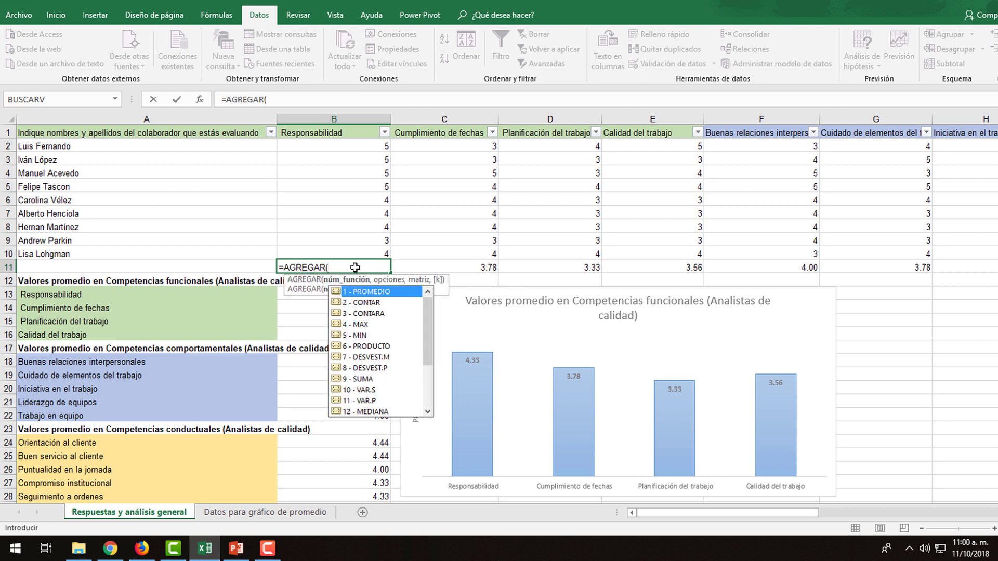
{"action": "double_click", "coordinate": [378, 292]}
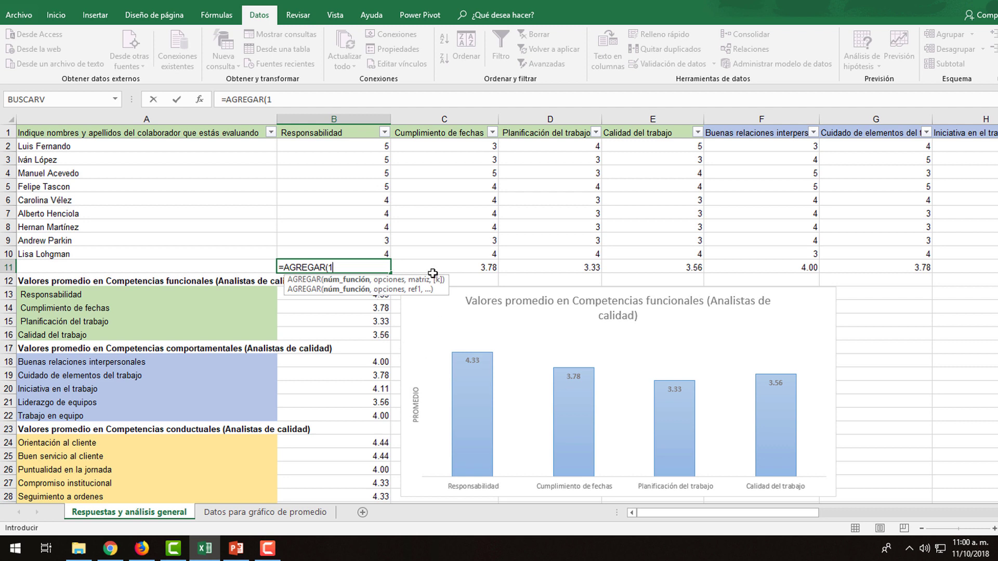
{"action": "type", "text": ","}
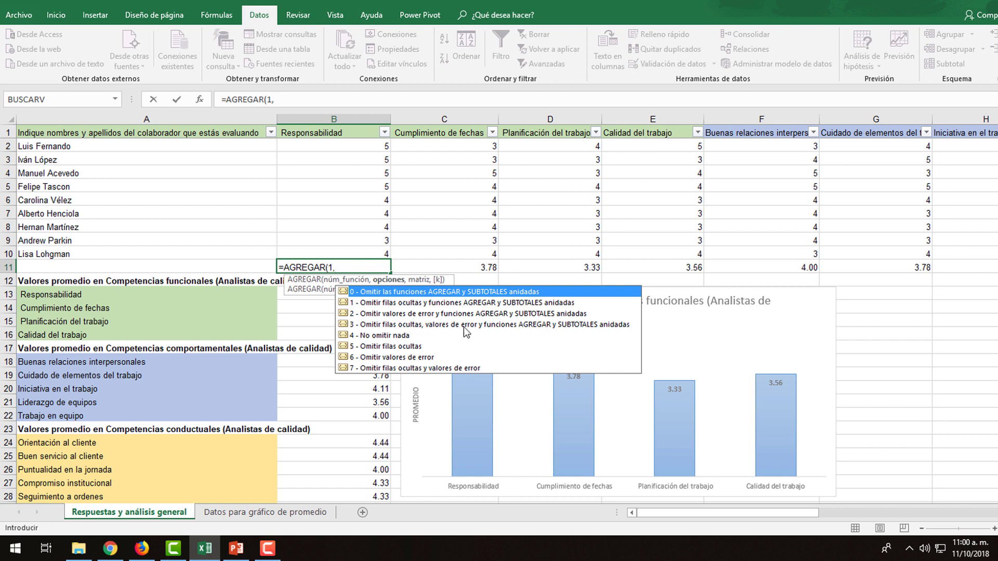
{"action": "double_click", "coordinate": [377, 329]}
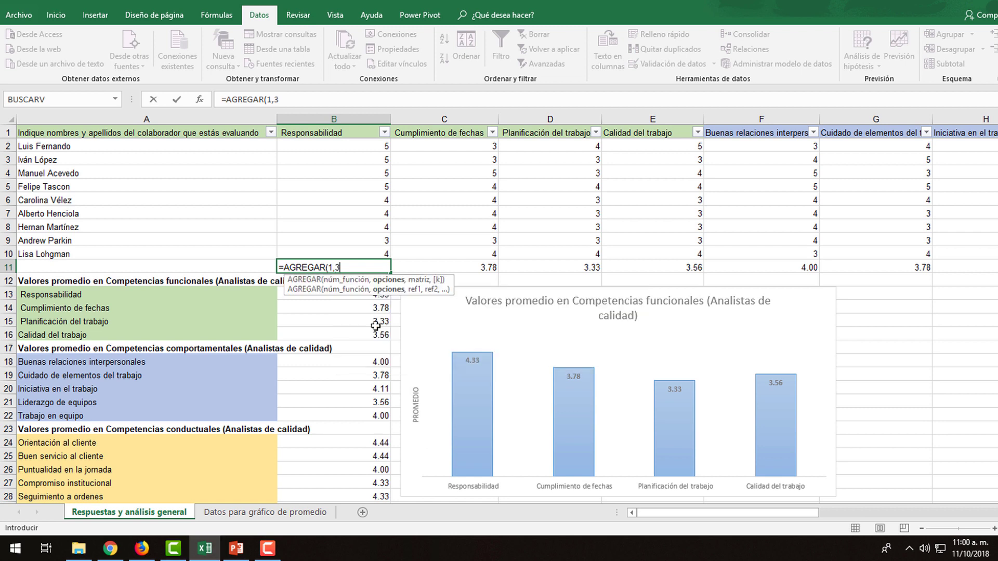
{"action": "type", "text": ","}
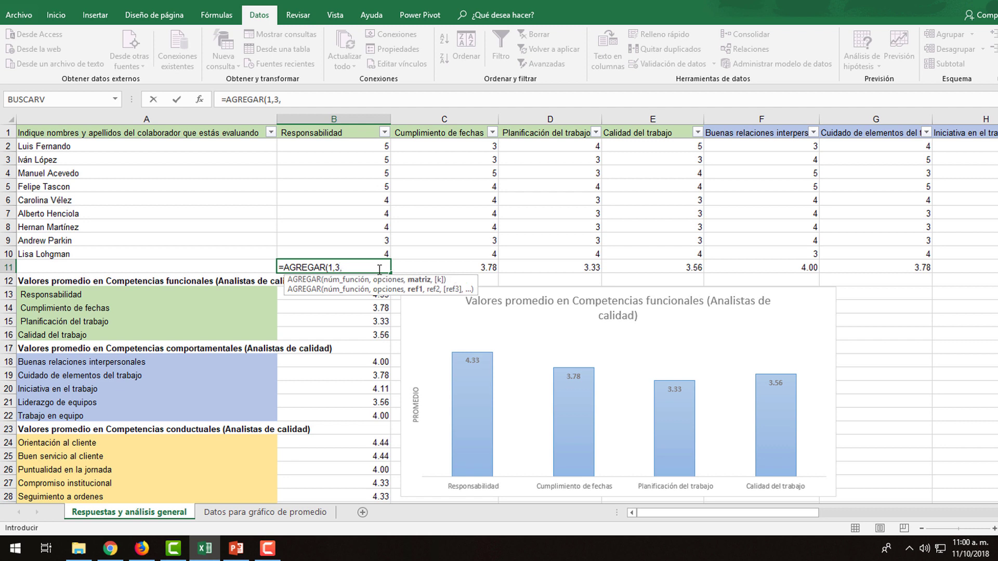
{"action": "left_click_drag", "start_coordinate": [363, 145], "coordinate": [349, 255]}
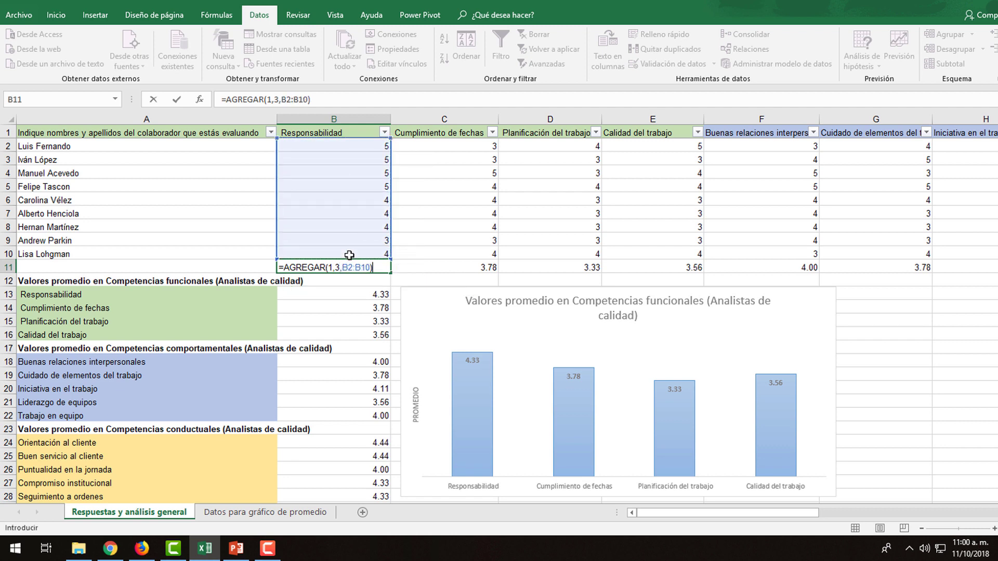
{"action": "key", "text": "ctrl+Return"}
Step: Enter =PROMEDIO(C2:C10) in C11 to average the Cumplimiento de fechas scores
{"action": "key", "text": "Right"}
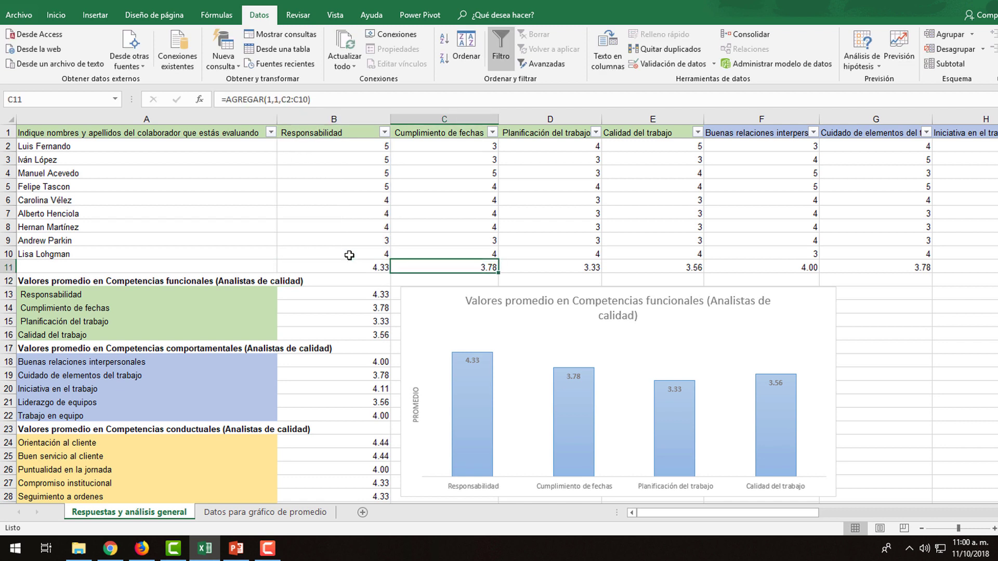
{"action": "type", "text": "="}
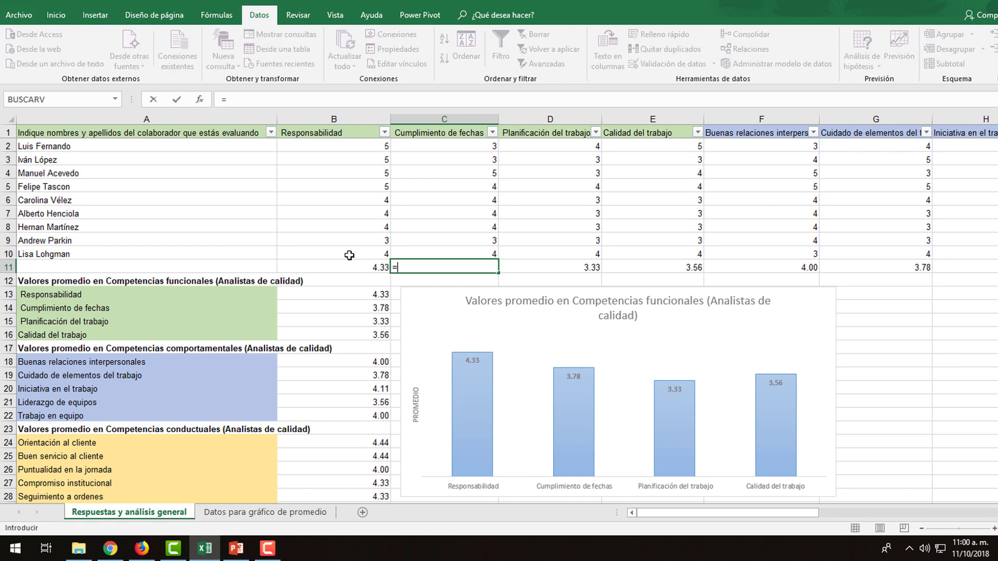
{"action": "type", "text": "promed"}
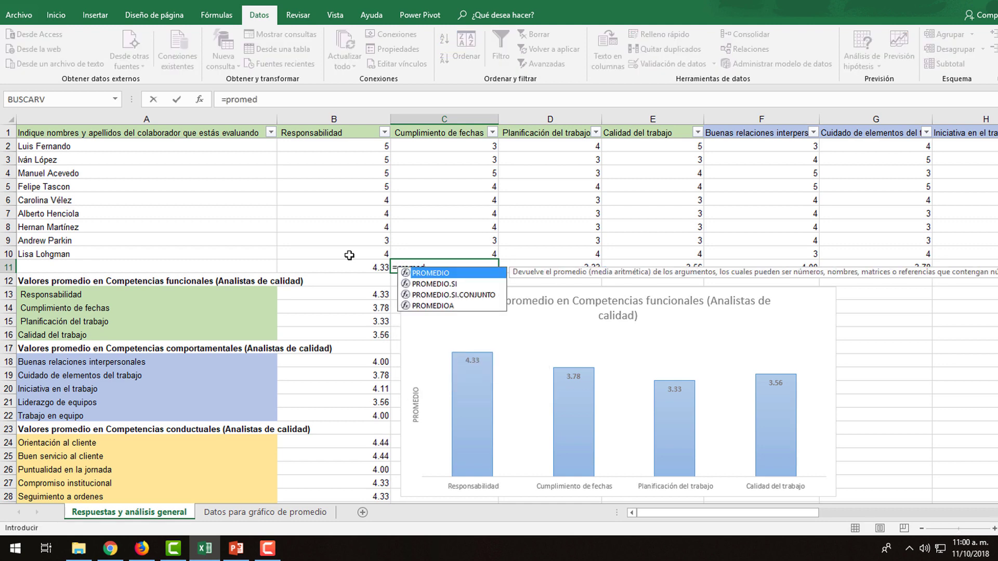
{"action": "key", "text": "Tab"}
{"action": "left_click_drag", "start_coordinate": [446, 150], "coordinate": [454, 253]}
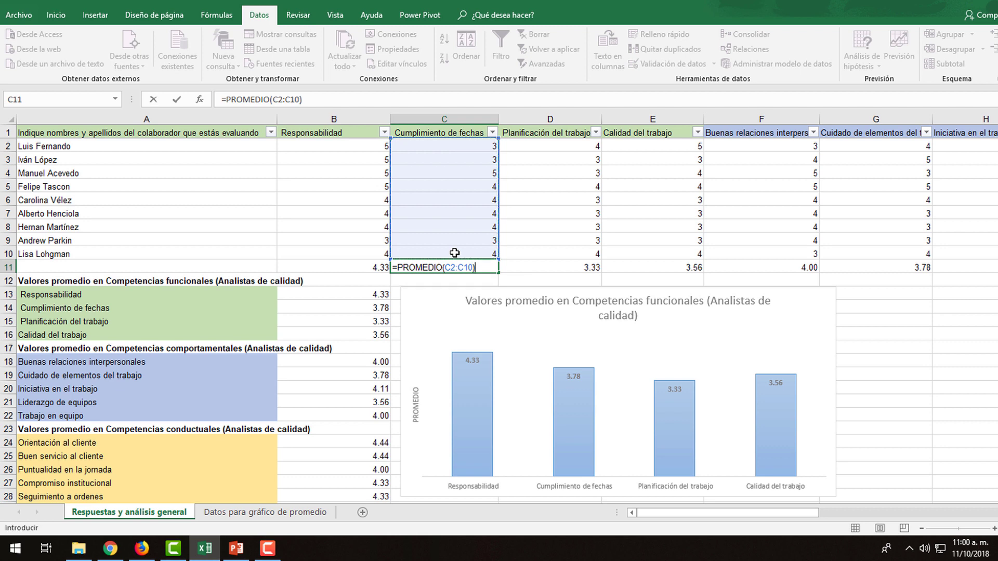
{"action": "key", "text": "ctrl+Return"}
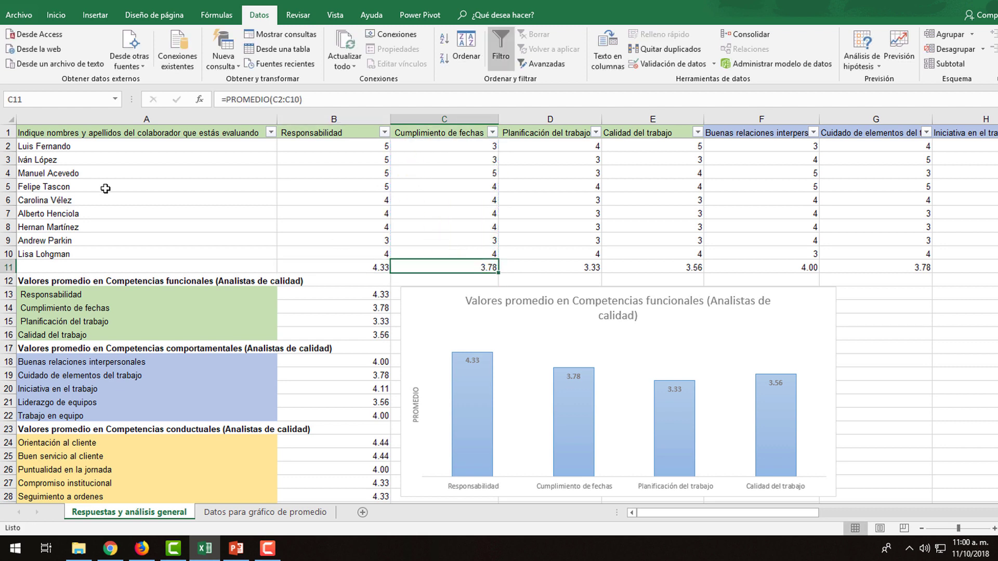
{"action": "left_click_drag", "start_coordinate": [58, 146], "coordinate": [65, 255]}
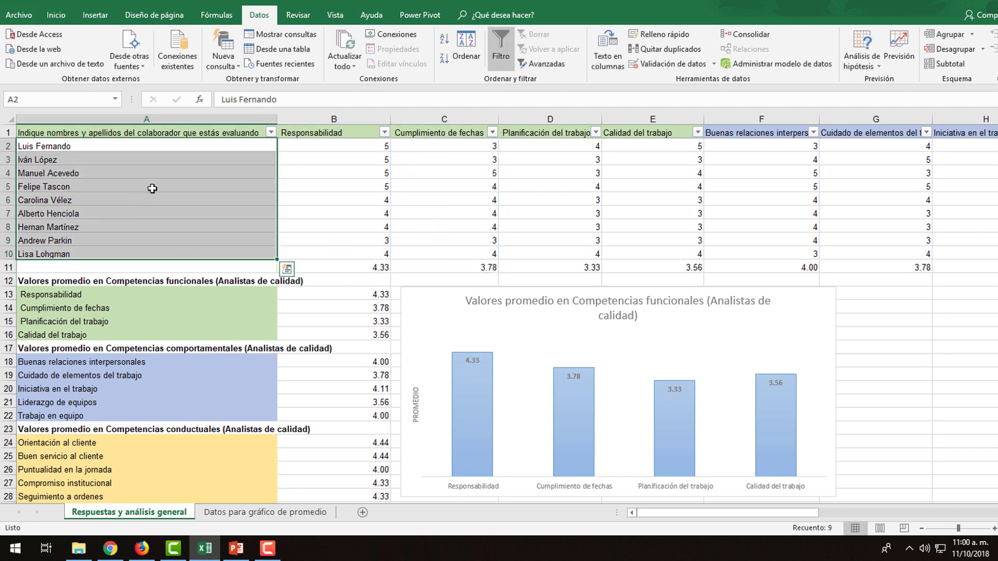
{"action": "left_click", "coordinate": [198, 148]}
{"action": "left_click", "coordinate": [119, 190]}
{"action": "left_click", "coordinate": [454, 269]}
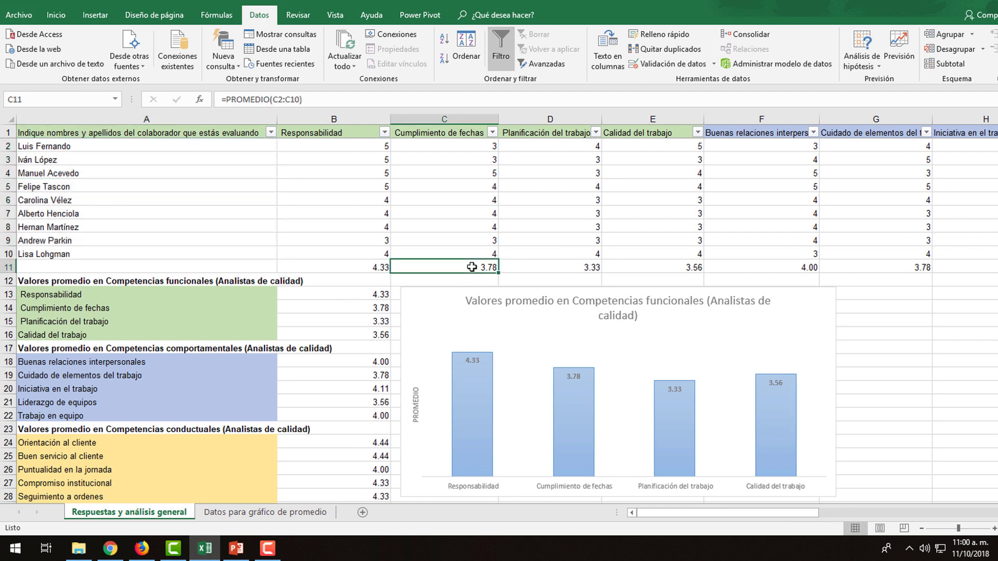
{"action": "left_click", "coordinate": [343, 267]}
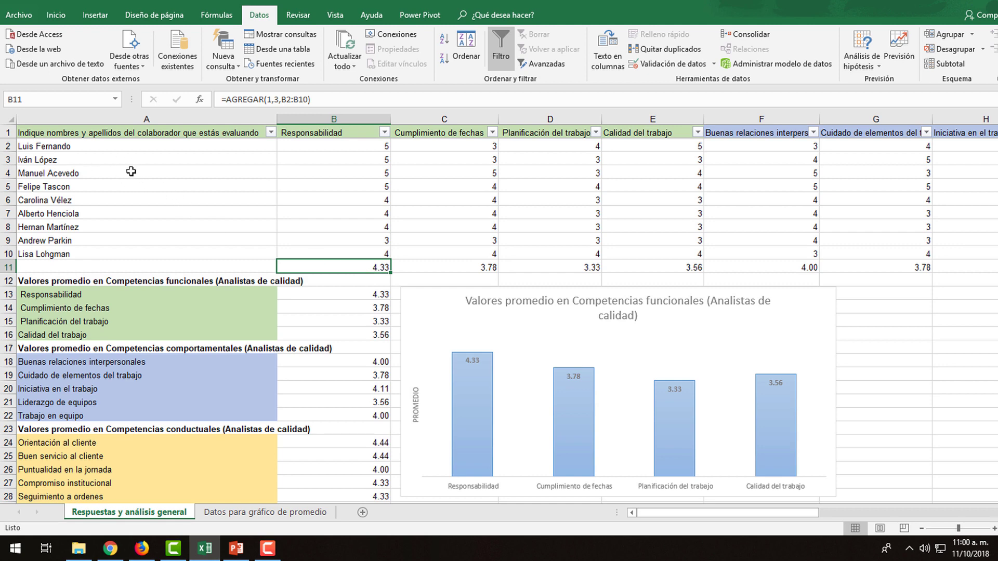
{"action": "left_click", "coordinate": [263, 512]}
{"action": "left_click", "coordinate": [418, 140]}
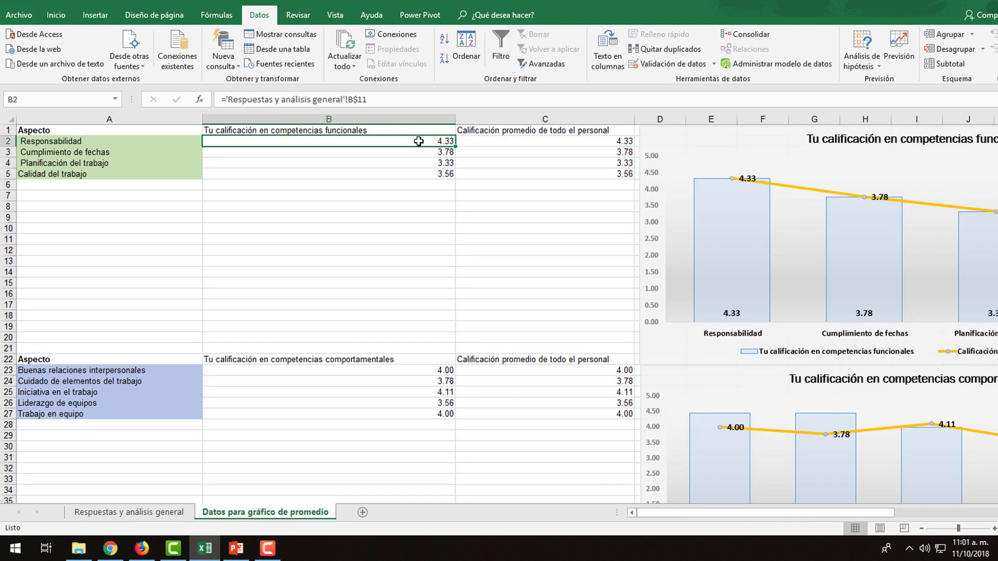
{"action": "left_click_drag", "start_coordinate": [418, 140], "coordinate": [419, 174]}
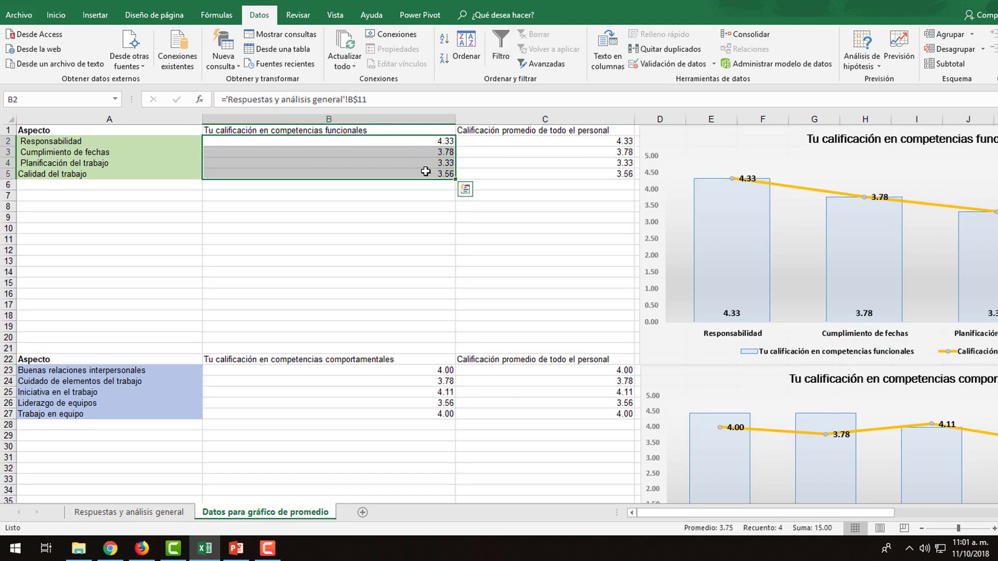
{"action": "left_click", "coordinate": [129, 512]}
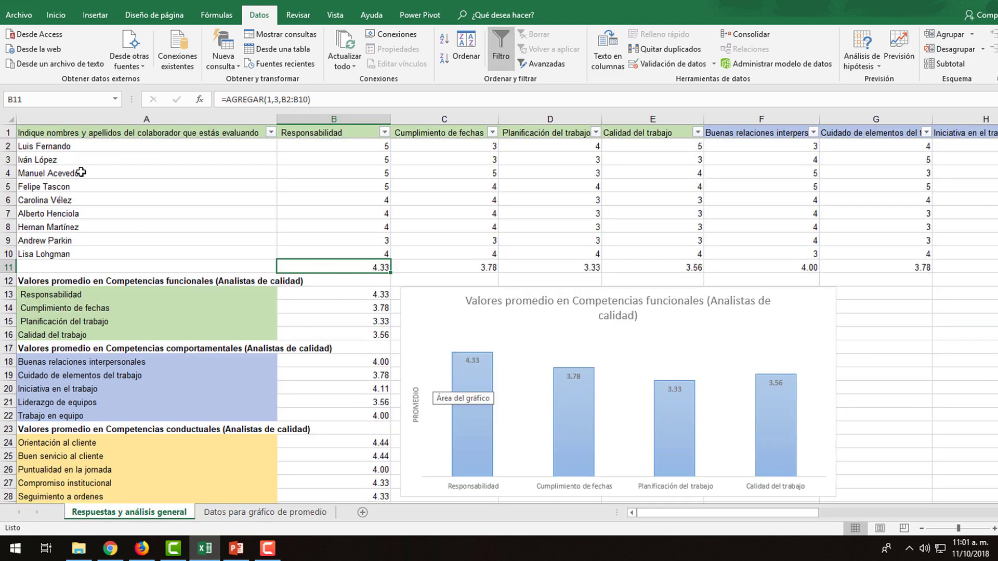
{"action": "left_click", "coordinate": [270, 133]}
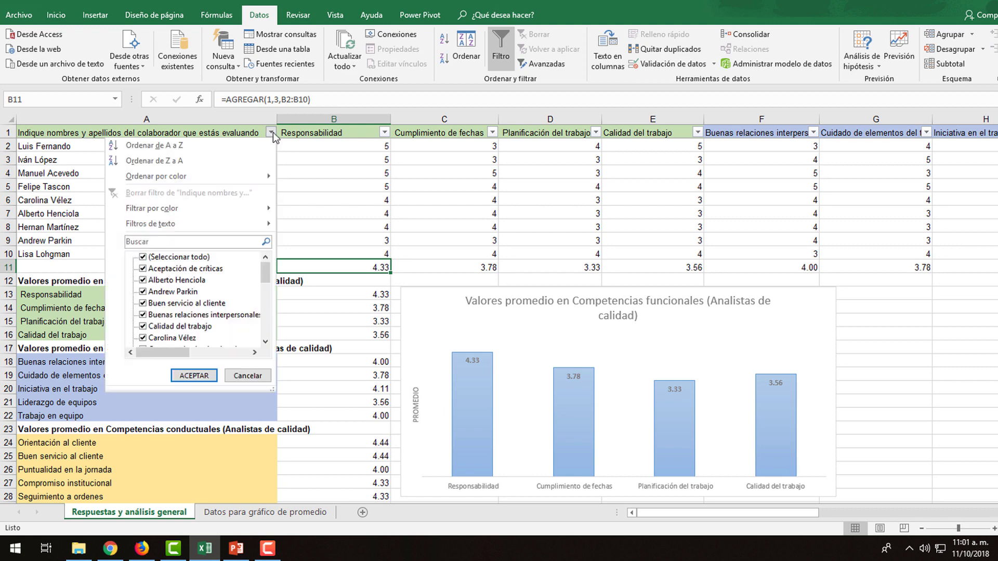
{"action": "left_click", "coordinate": [156, 257]}
{"action": "left_click", "coordinate": [174, 242]}
{"action": "type", "text": "manue"}
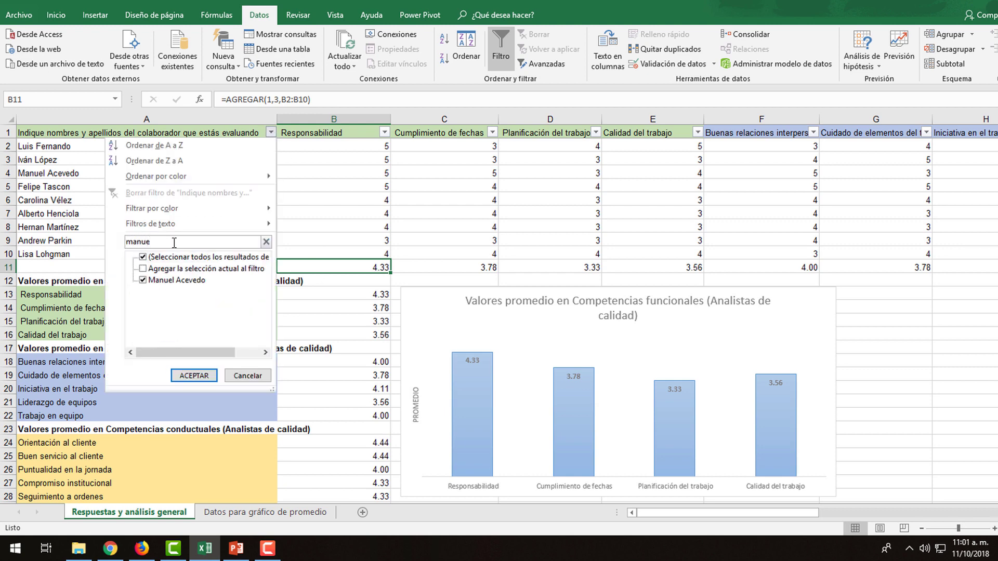
{"action": "type", "text": "l"}
{"action": "key", "text": "Return"}
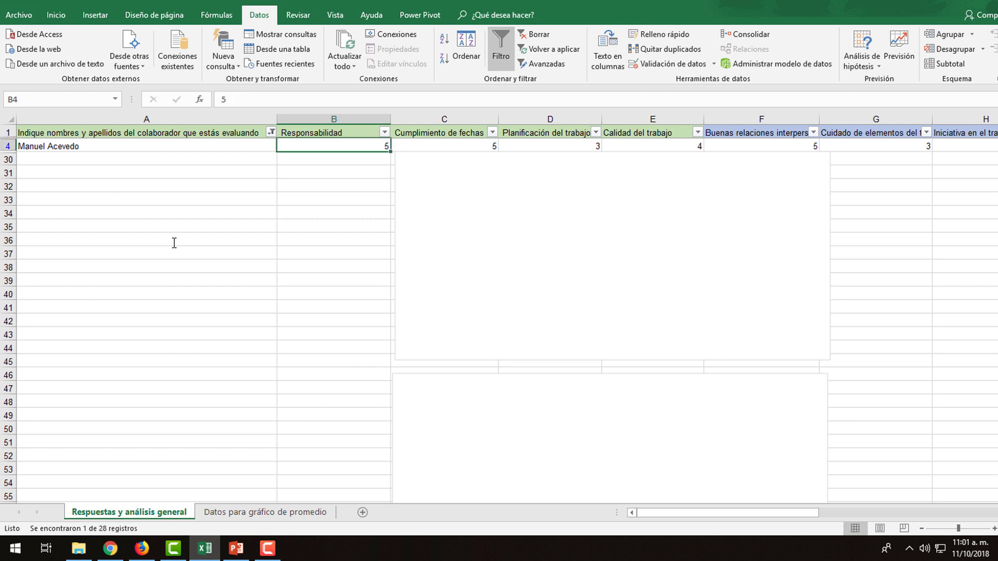
{"action": "left_click_drag", "start_coordinate": [359, 144], "coordinate": [788, 136]}
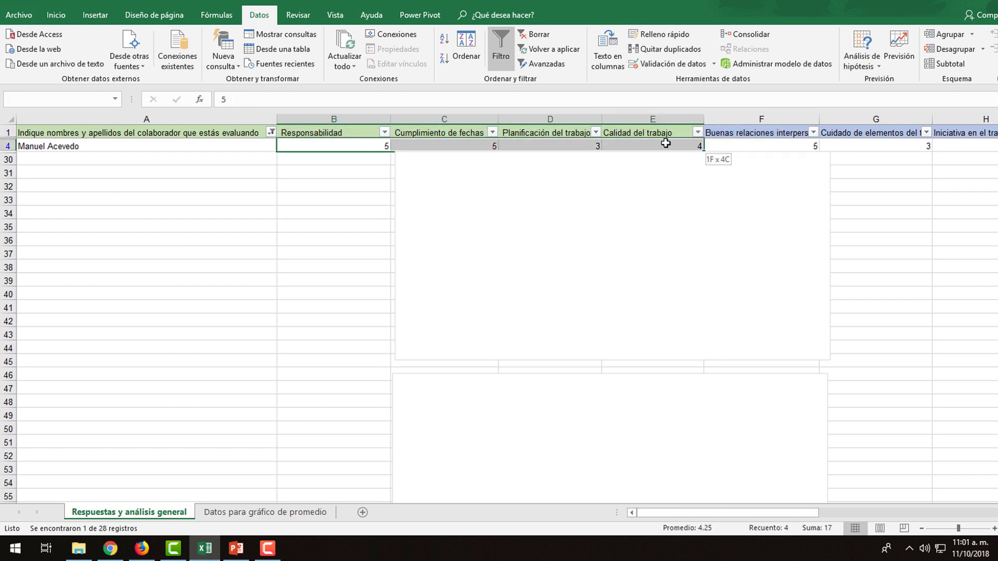
{"action": "left_click", "coordinate": [265, 512]}
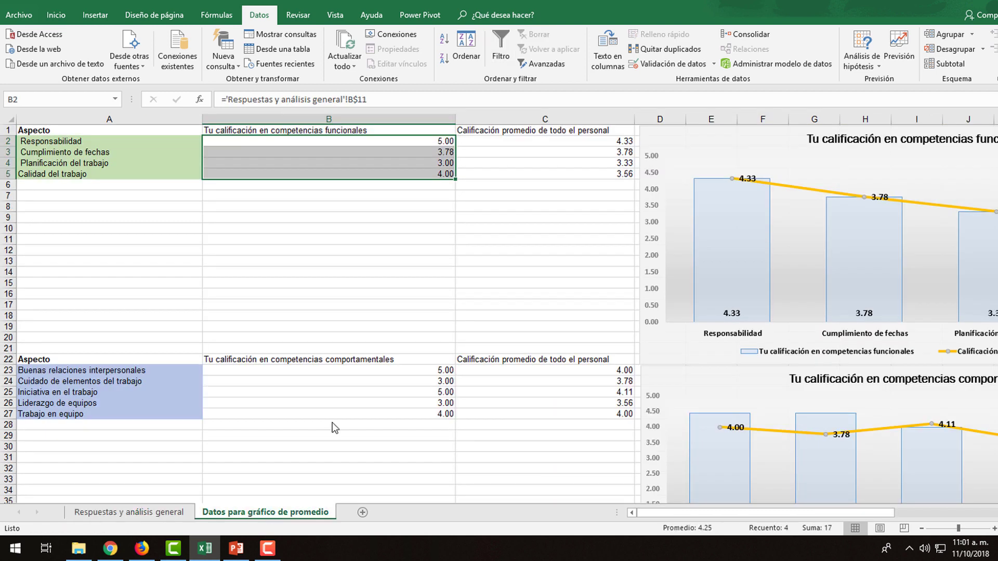
{"action": "left_click", "coordinate": [451, 197]}
{"action": "left_click", "coordinate": [446, 142]}
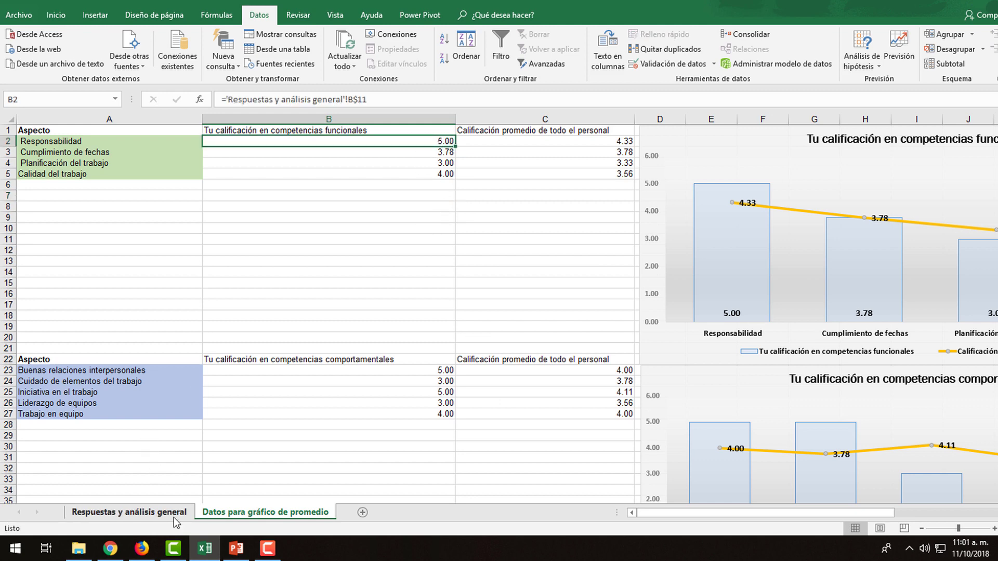
{"action": "left_click", "coordinate": [145, 514]}
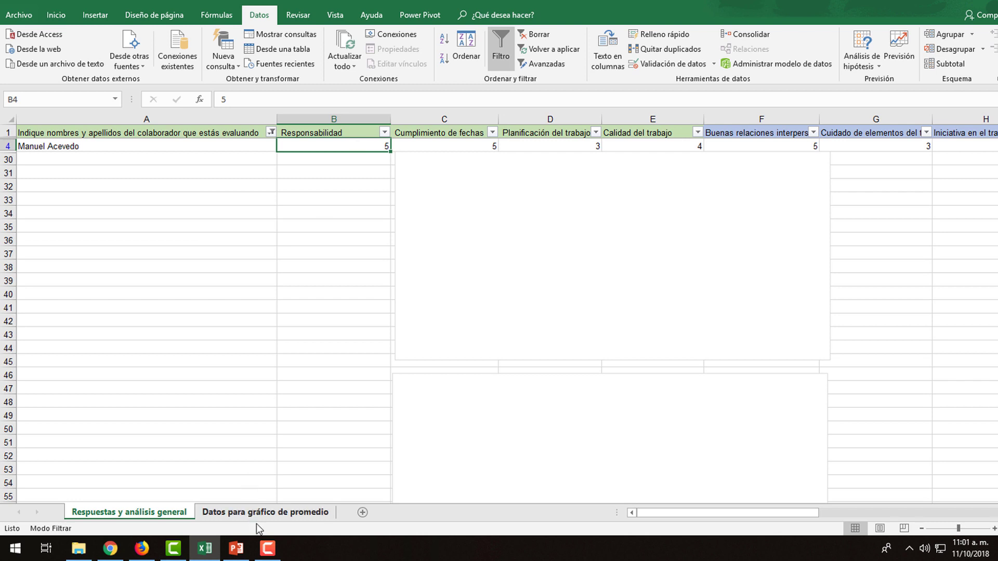
{"action": "left_click", "coordinate": [291, 513]}
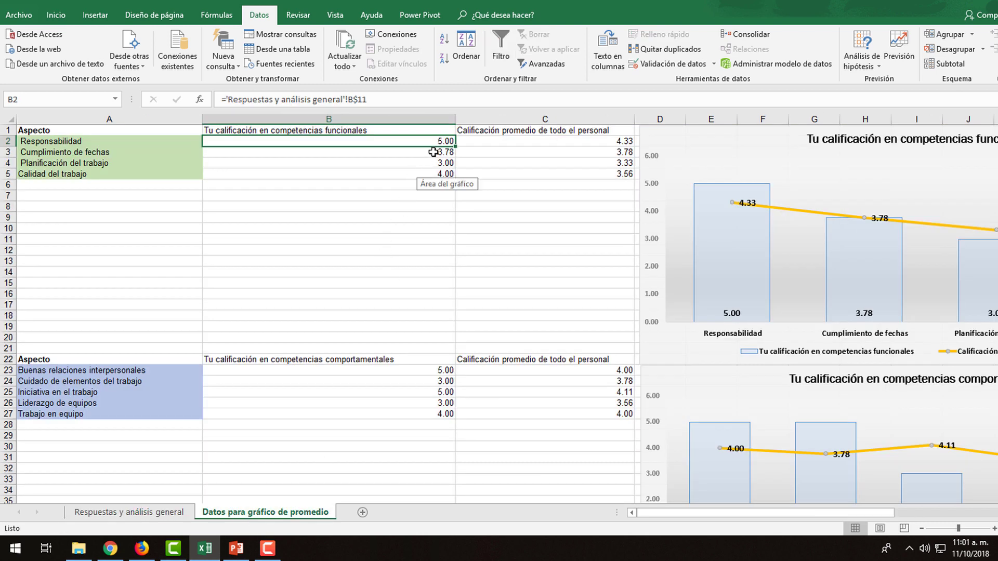
{"action": "left_click", "coordinate": [431, 152]}
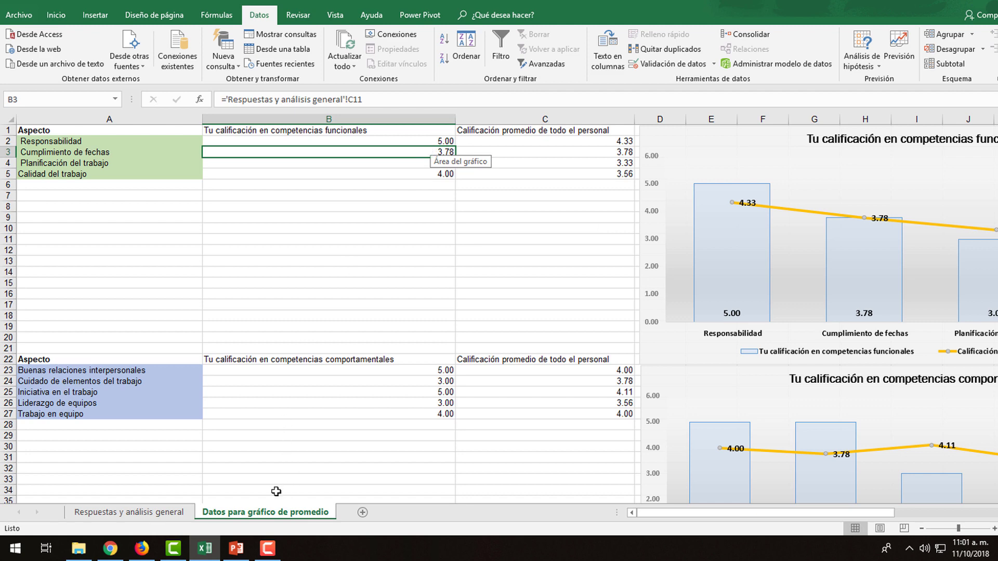
{"action": "left_click", "coordinate": [146, 514]}
{"action": "left_click", "coordinate": [457, 145]}
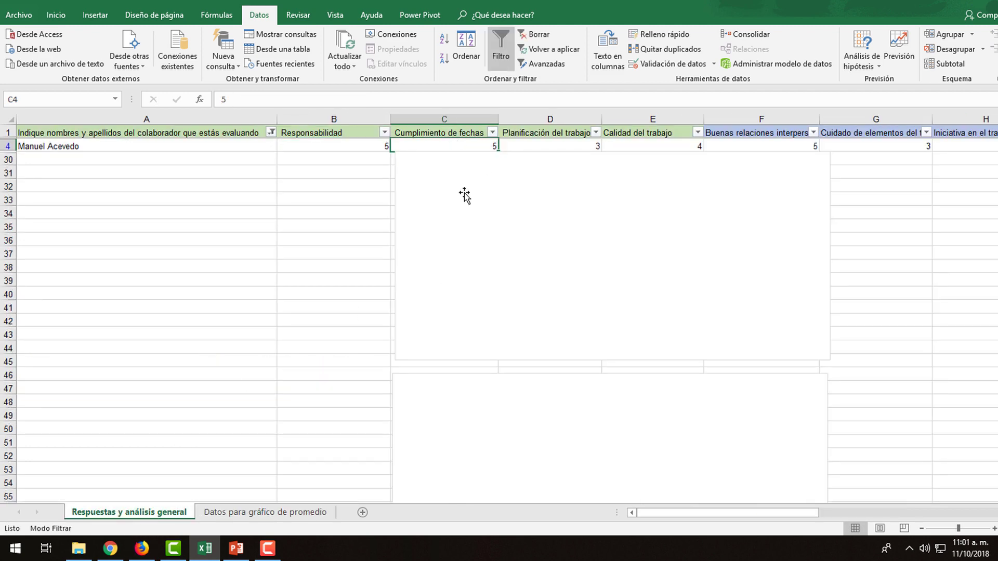
{"action": "left_click", "coordinate": [260, 513]}
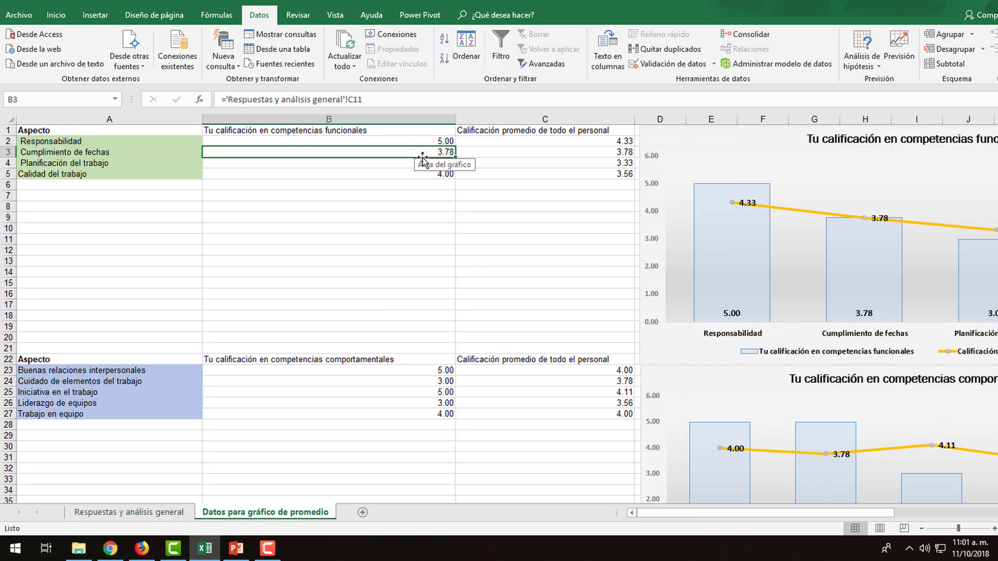
{"action": "left_click", "coordinate": [507, 150]}
{"action": "left_click_drag", "start_coordinate": [435, 152], "coordinate": [424, 153]}
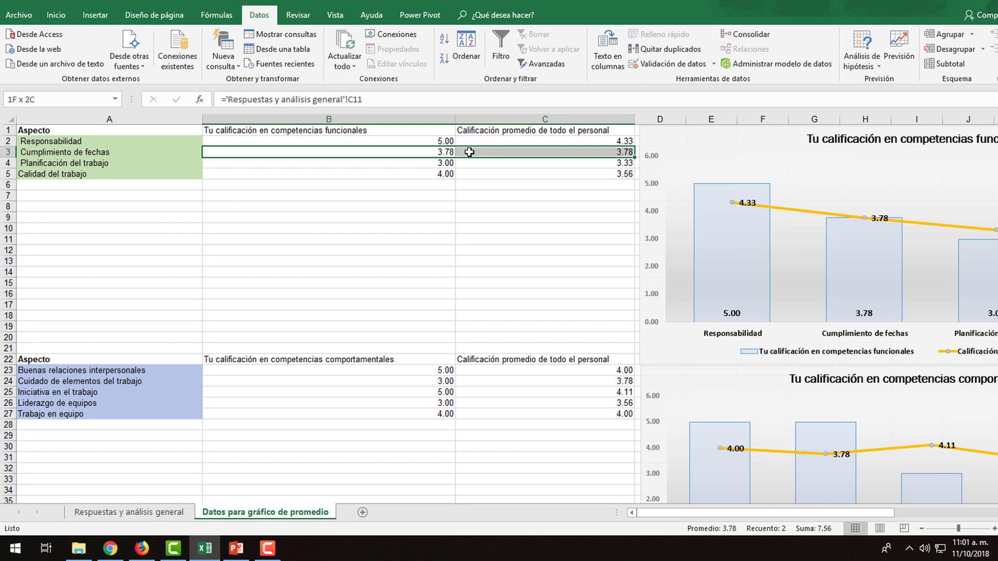
{"action": "left_click", "coordinate": [456, 152]}
{"action": "mouse_move", "coordinate": [451, 153]}
{"action": "left_mouse_down"}
{"action": "mouse_move", "coordinate": [432, 153]}
{"action": "mouse_move", "coordinate": [462, 153]}
{"action": "left_mouse_up"}
{"action": "left_click", "coordinate": [149, 511]}
{"action": "left_click", "coordinate": [2, 132]}
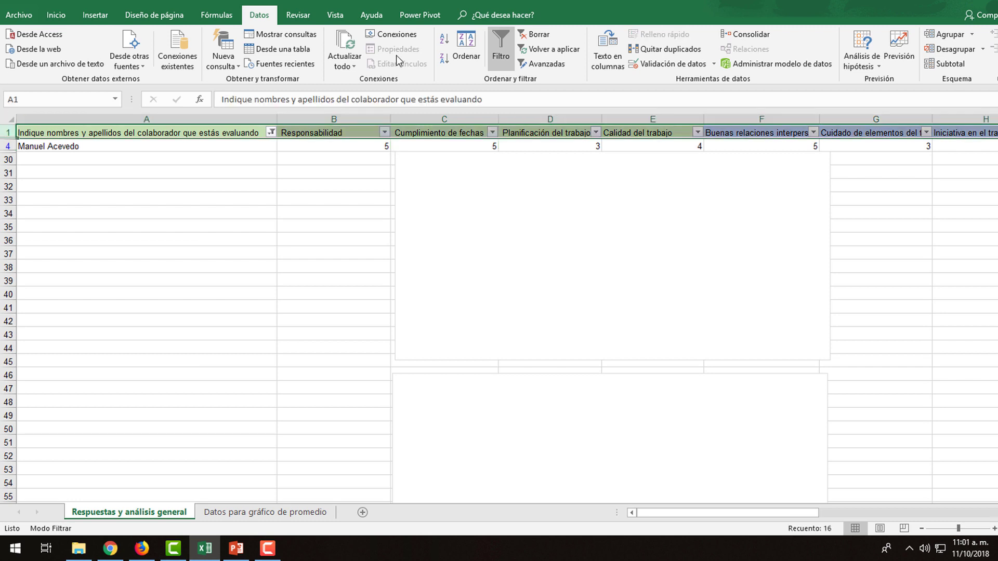
Step: Clear the name filter and copy the AGREGAR total formula from B11 into C11
{"action": "left_click", "coordinate": [538, 34]}
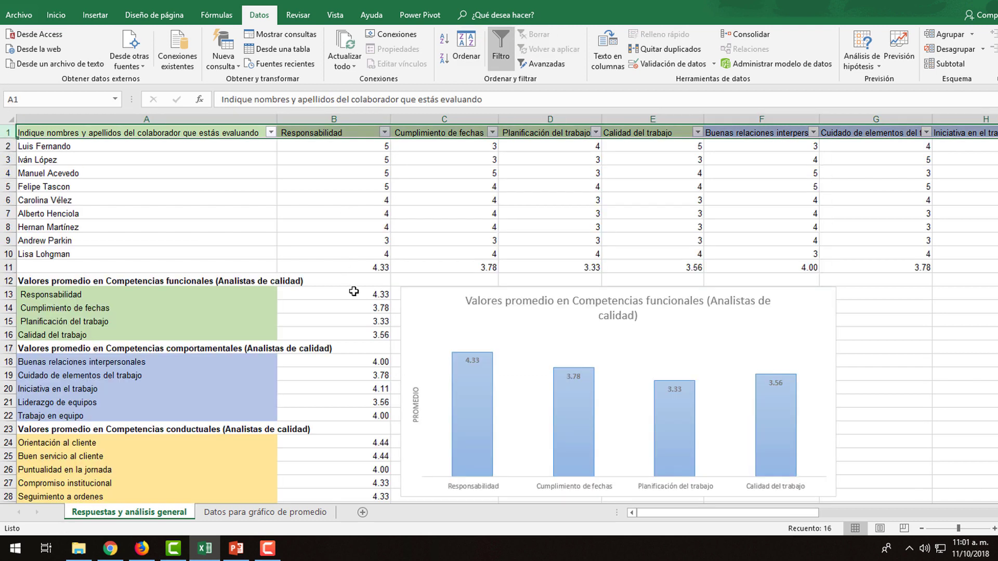
{"action": "left_click", "coordinate": [379, 267]}
{"action": "left_click_drag", "start_coordinate": [392, 274], "coordinate": [497, 271]}
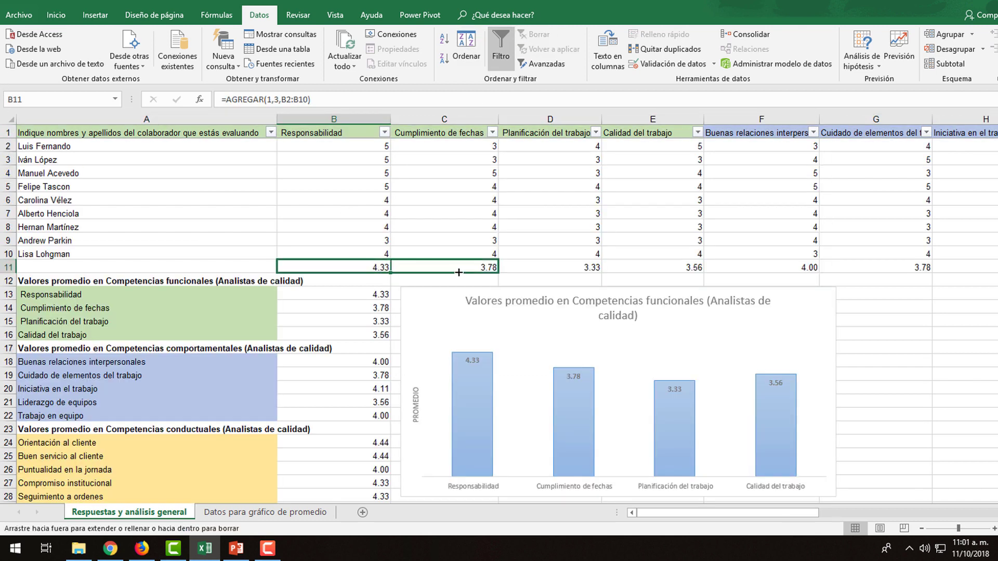
{"action": "left_click", "coordinate": [488, 267]}
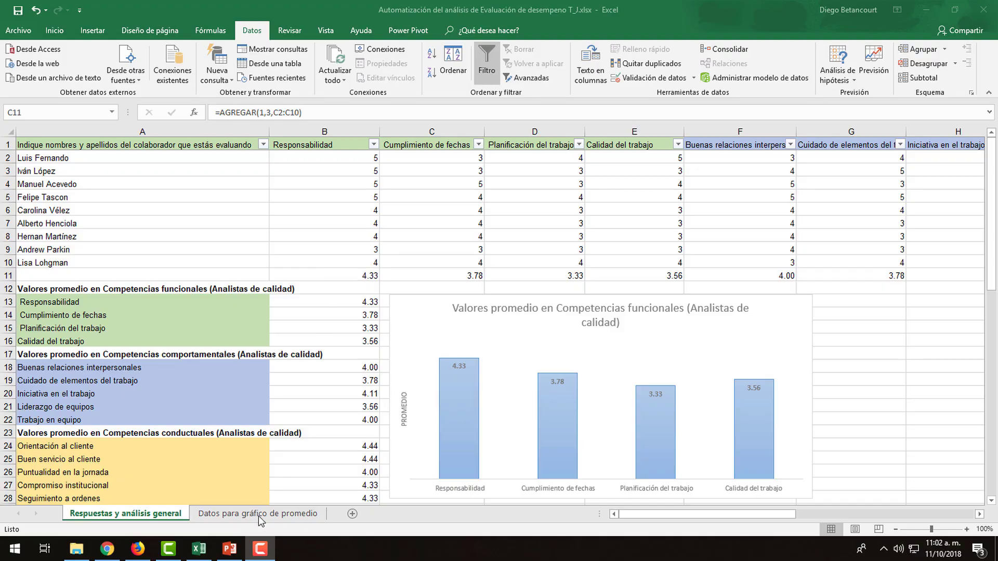
Step: Look over the collaborator names in column A and pick the collaborator in row 4
{"action": "left_click", "coordinate": [104, 172]}
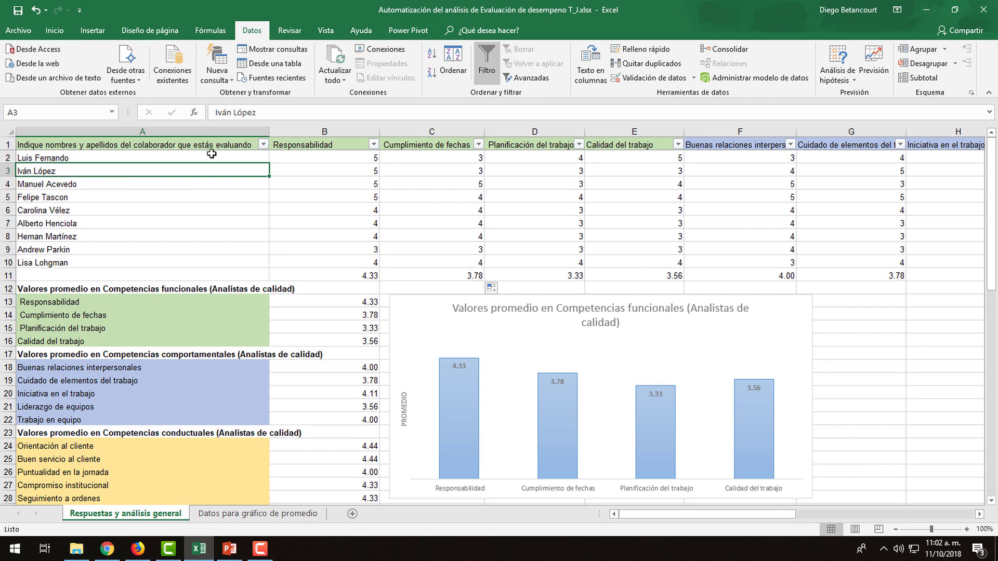
{"action": "left_click", "coordinate": [257, 514]}
{"action": "left_click", "coordinate": [125, 513]}
{"action": "left_click_drag", "start_coordinate": [89, 157], "coordinate": [99, 262]}
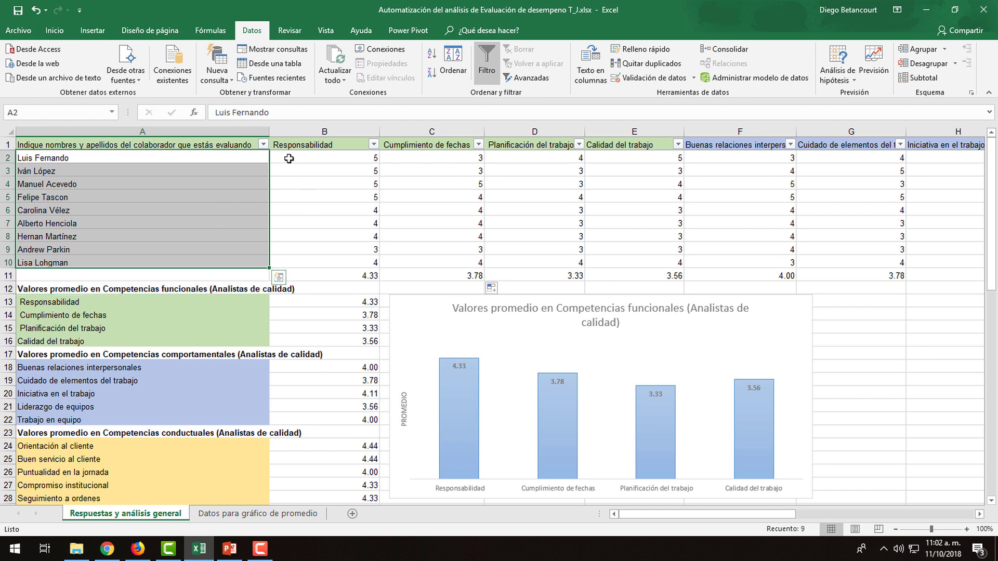
{"action": "left_click", "coordinate": [219, 138]}
{"action": "left_click", "coordinate": [117, 182]}
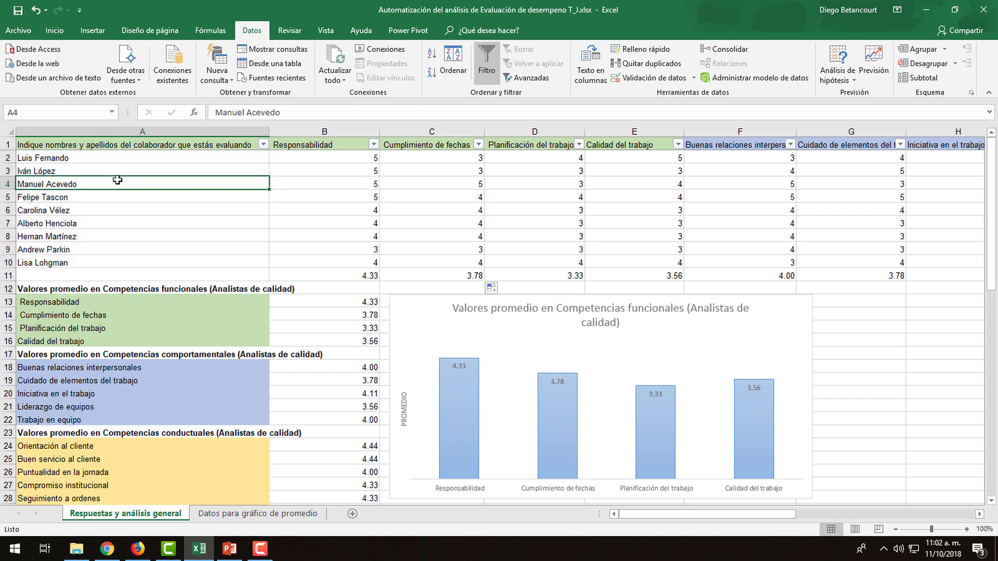
Step: Filter the names column in column A so only the chosen collaborator's responses show
{"action": "left_click", "coordinate": [263, 145]}
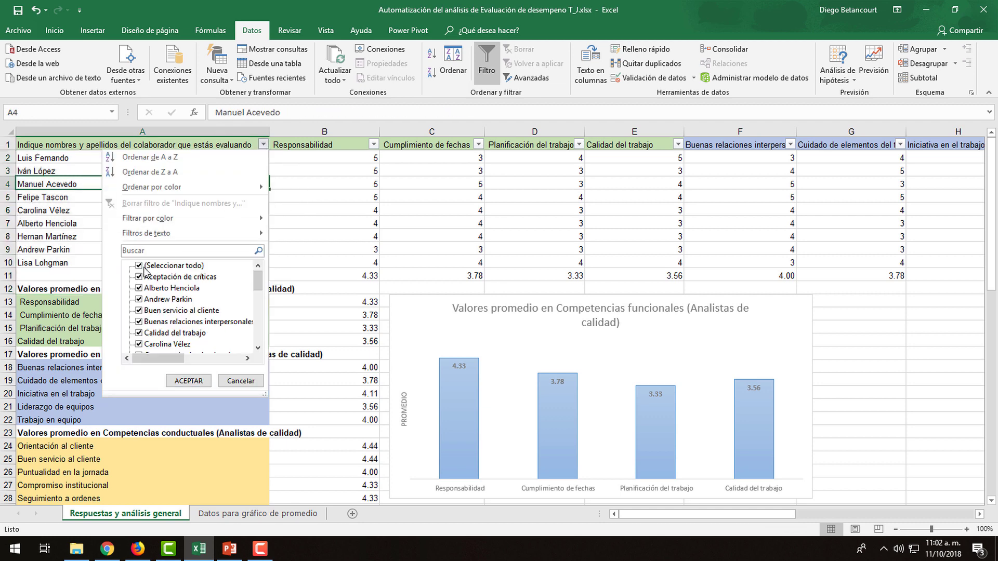
{"action": "left_click", "coordinate": [145, 265]}
{"action": "left_click", "coordinate": [153, 251]}
{"action": "type", "text": "ma"}
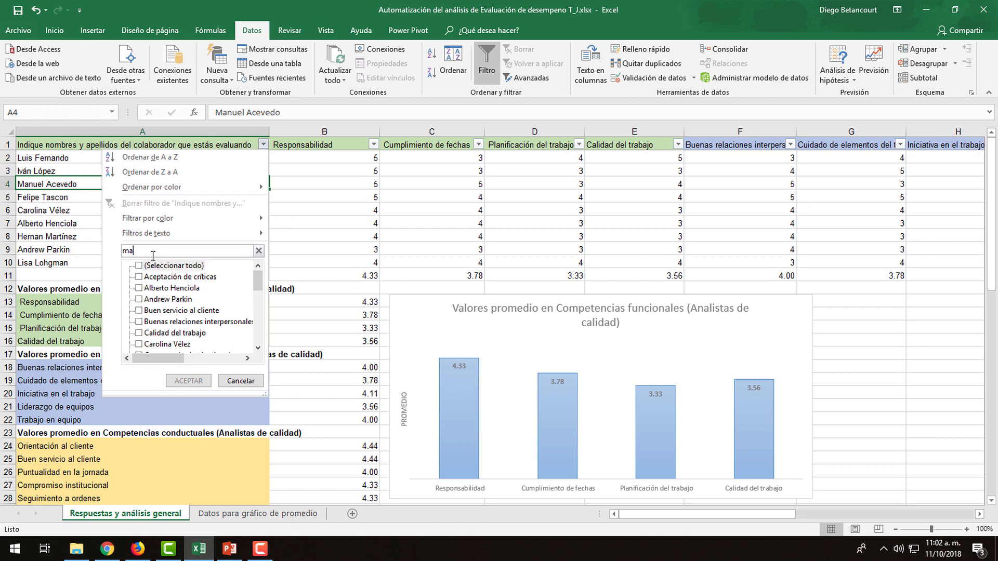
{"action": "type", "text": "nu"}
{"action": "type", "text": "l"}
{"action": "key", "text": "Return"}
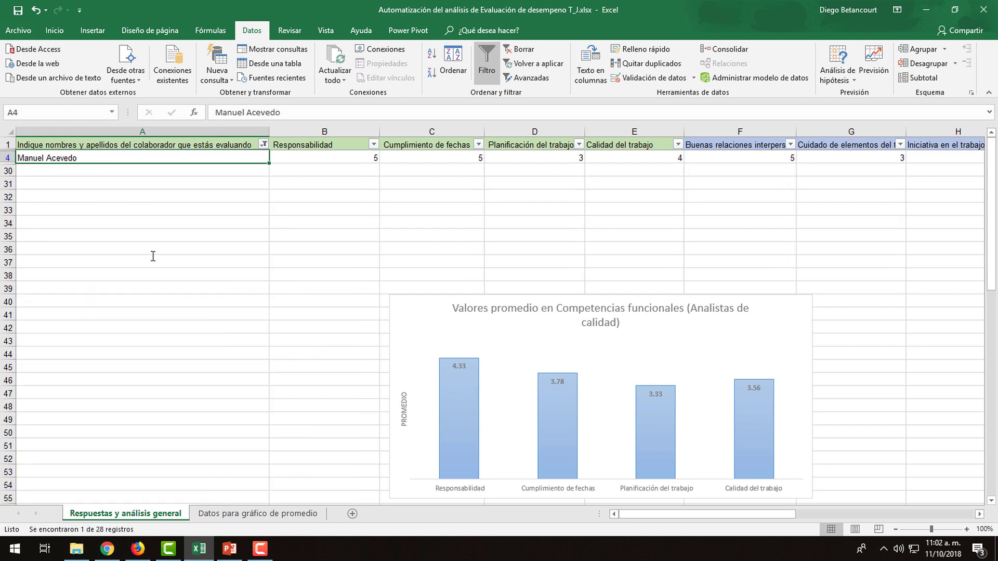
Step: Review the collaborator's scores on the 'Datos para gráfico de promedio' sheet, then bring up PowerPoint
{"action": "left_click", "coordinate": [274, 513]}
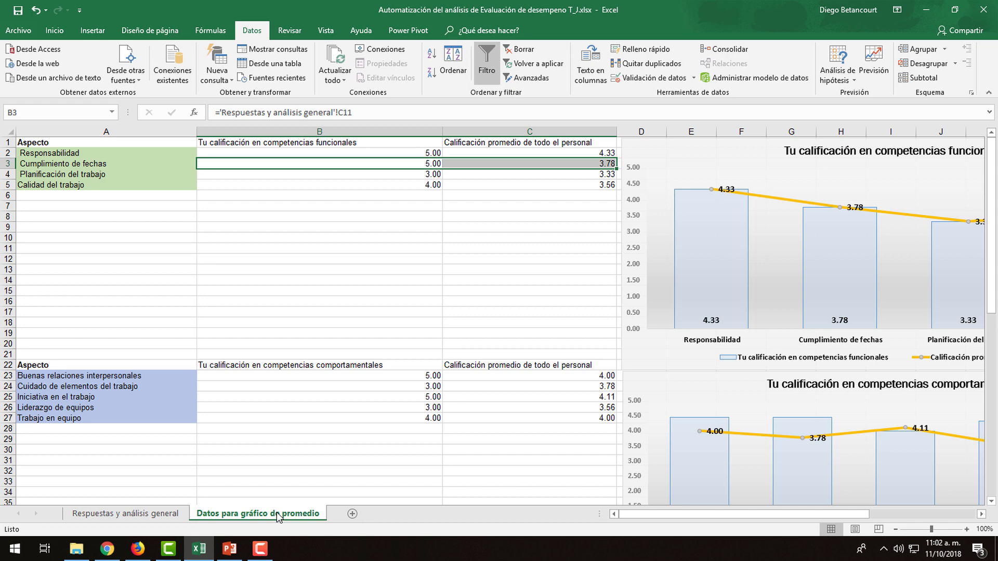
{"action": "left_click", "coordinate": [401, 268]}
{"action": "left_click_drag", "start_coordinate": [669, 513], "coordinate": [556, 506]}
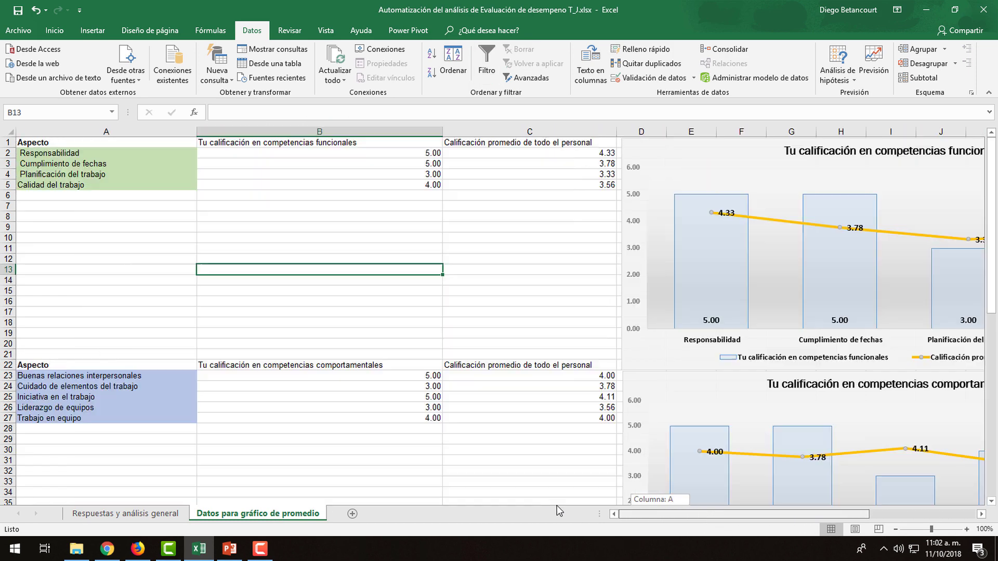
{"action": "left_click", "coordinate": [318, 198]}
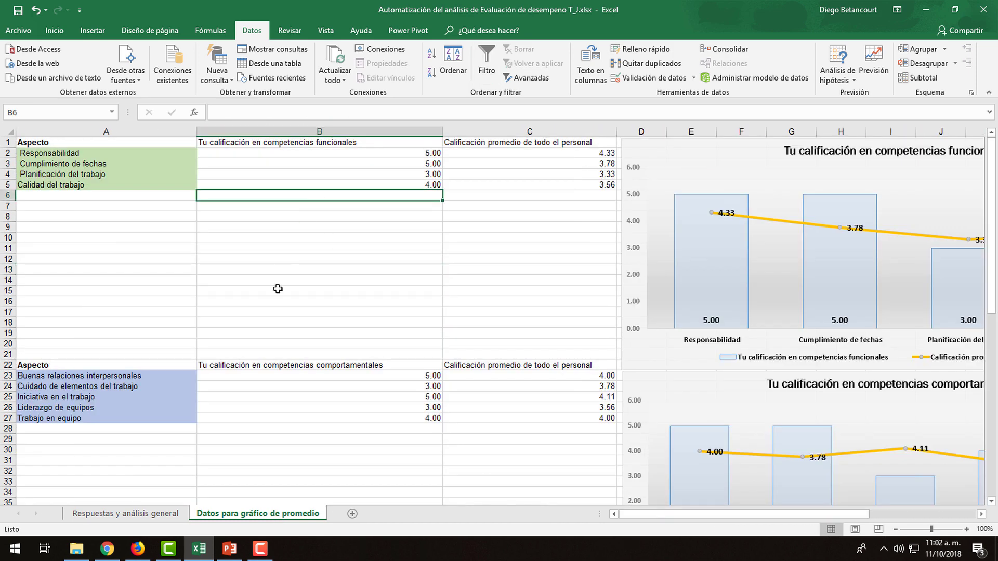
{"action": "left_click", "coordinate": [230, 549]}
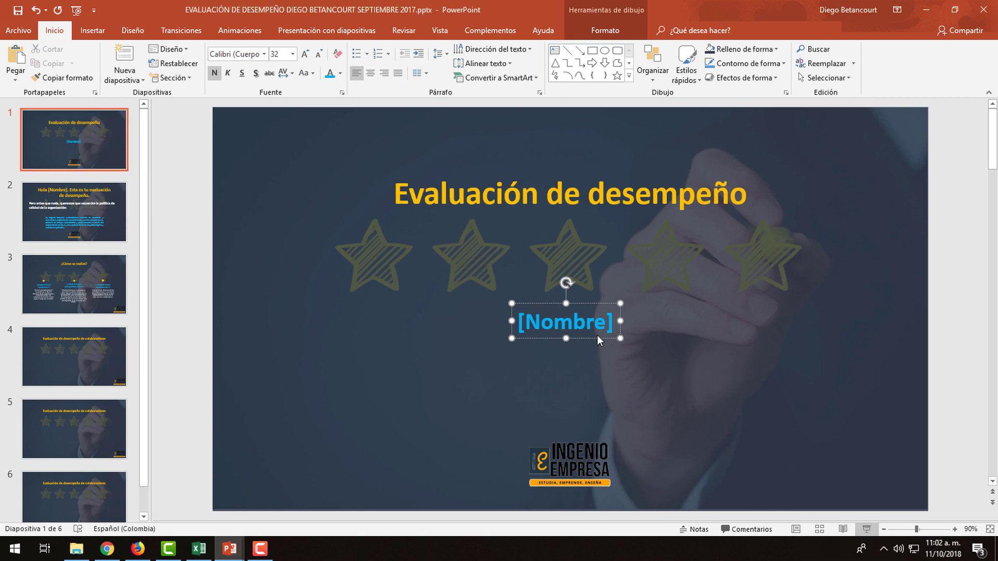
Step: Run the slide show past the quality-policy and '¿Cómo se realizó?' slides to the collaborators evaluation slide
{"action": "key", "text": "F5"}
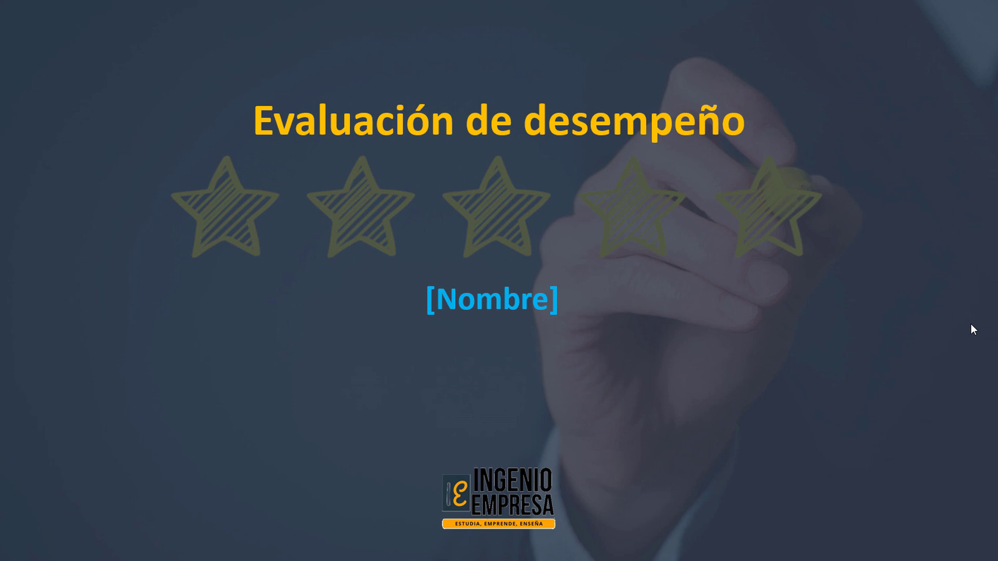
{"action": "left_click", "coordinate": [970, 325]}
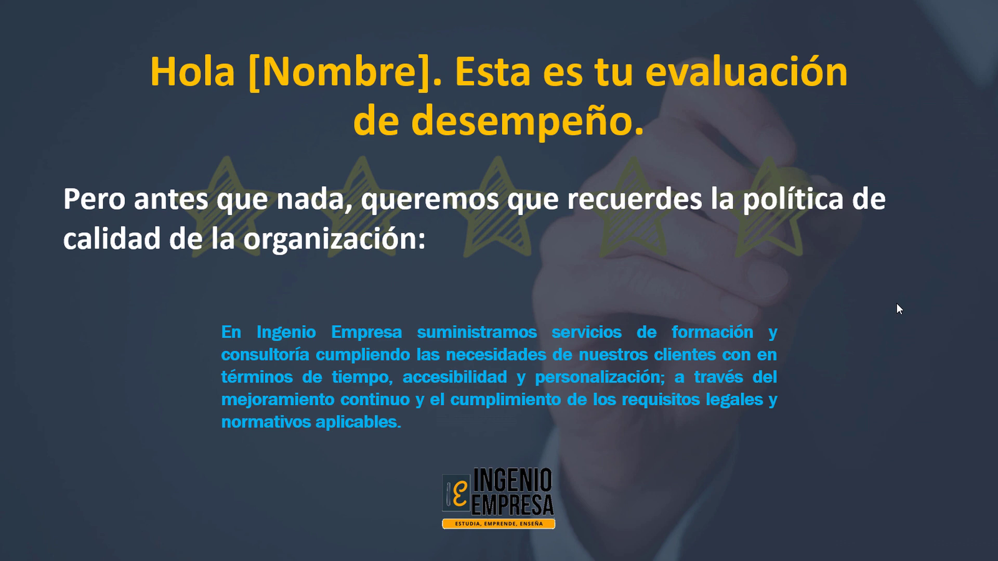
{"action": "left_click", "coordinate": [898, 307]}
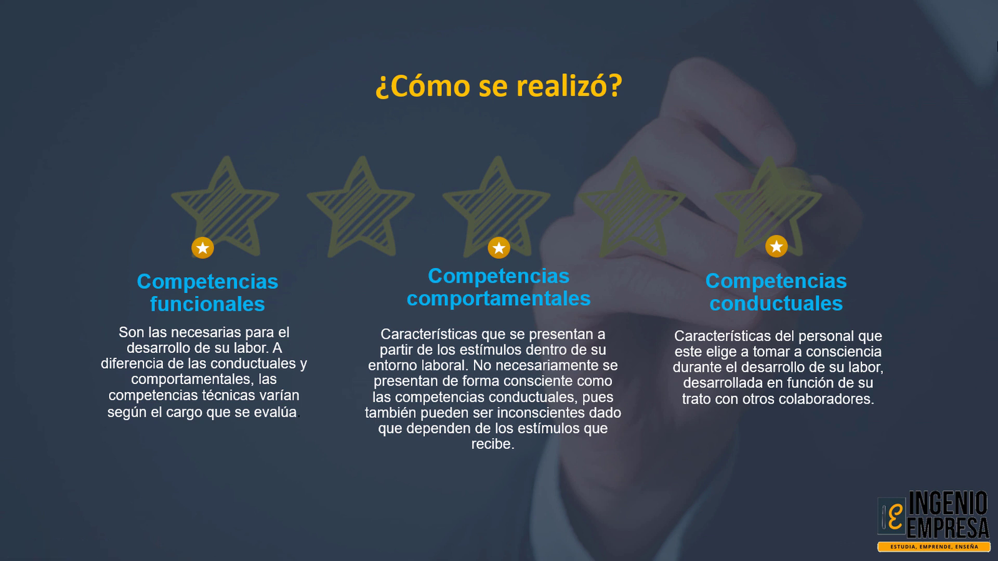
{"action": "key", "text": "Right"}
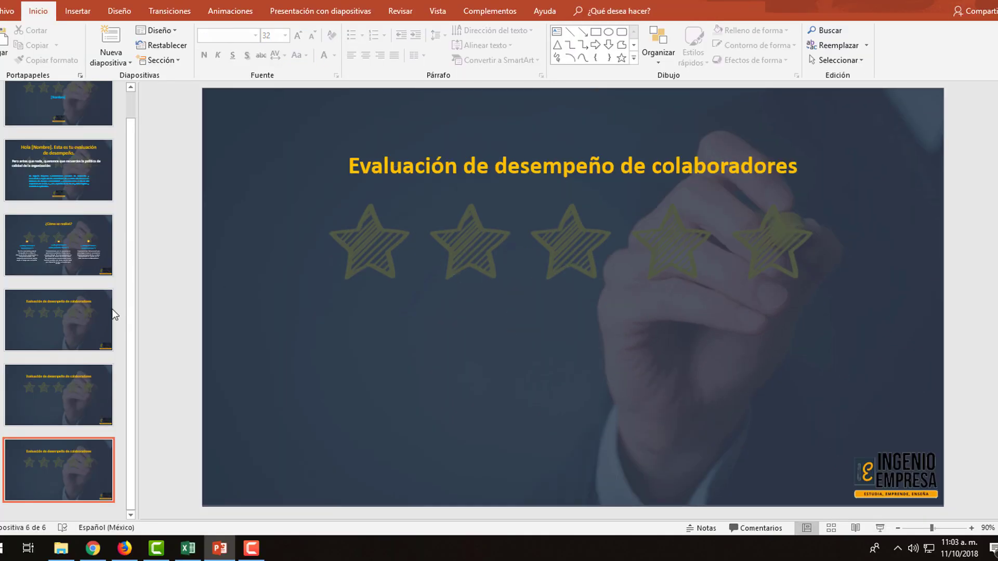
Step: With slide 4 selected, copy the 'Tu calificación en competencias funcionales' chart from Excel
{"action": "left_click", "coordinate": [112, 314]}
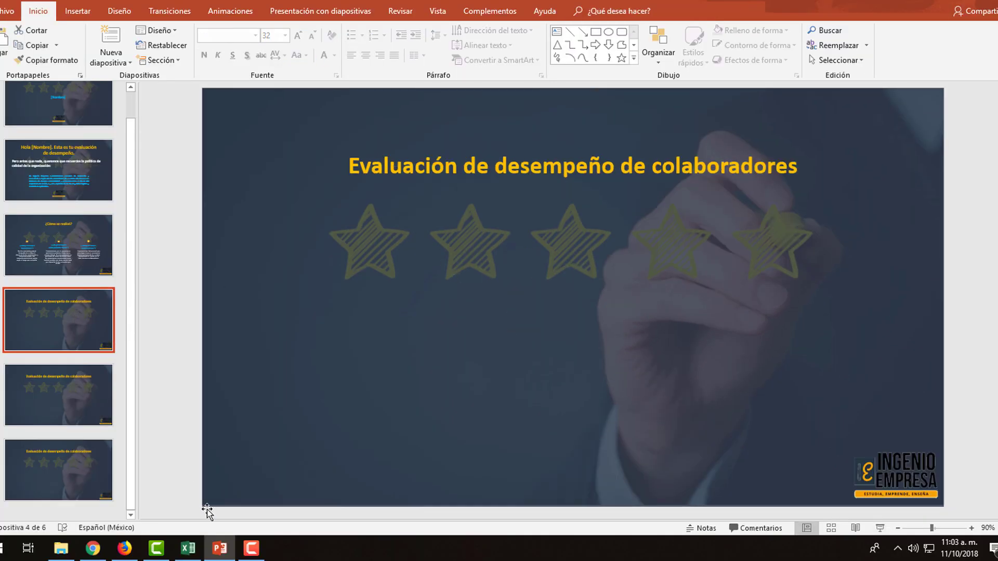
{"action": "left_click", "coordinate": [188, 547]}
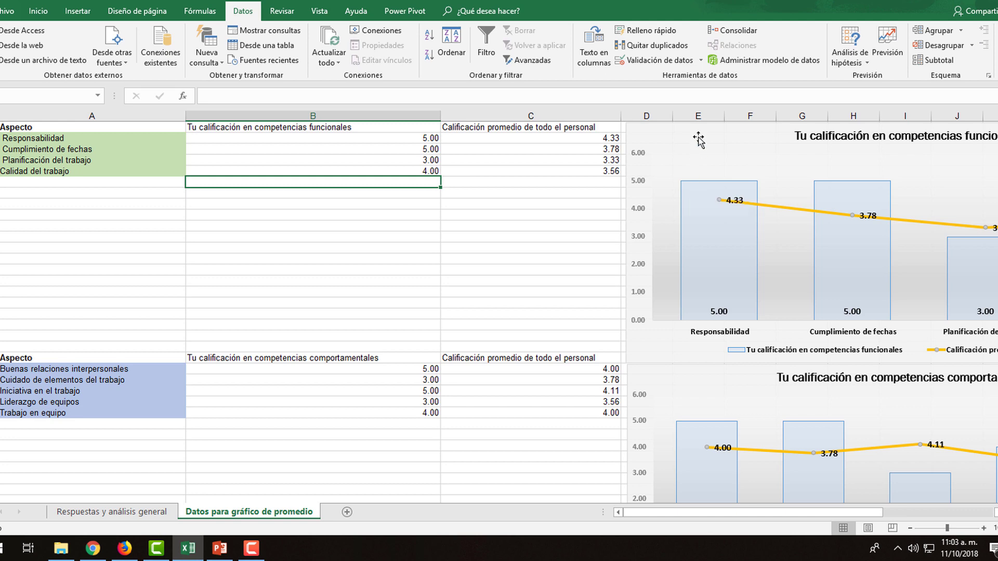
{"action": "left_click", "coordinate": [724, 147]}
{"action": "left_click_drag", "start_coordinate": [725, 512], "coordinate": [761, 512]}
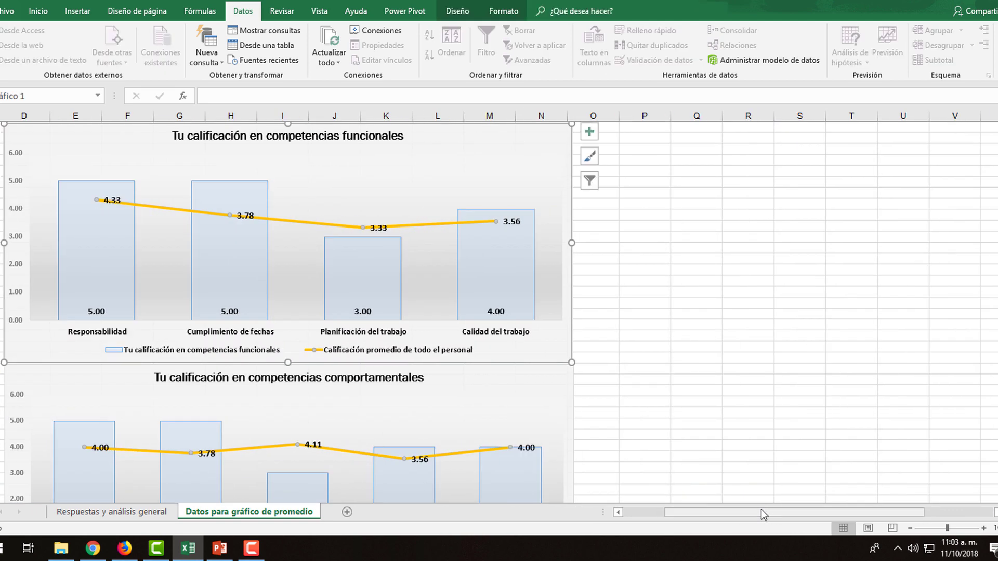
Step: Paste the functional chart onto slide 4 and the comportamentales chart onto slide 5
{"action": "left_click", "coordinate": [220, 548]}
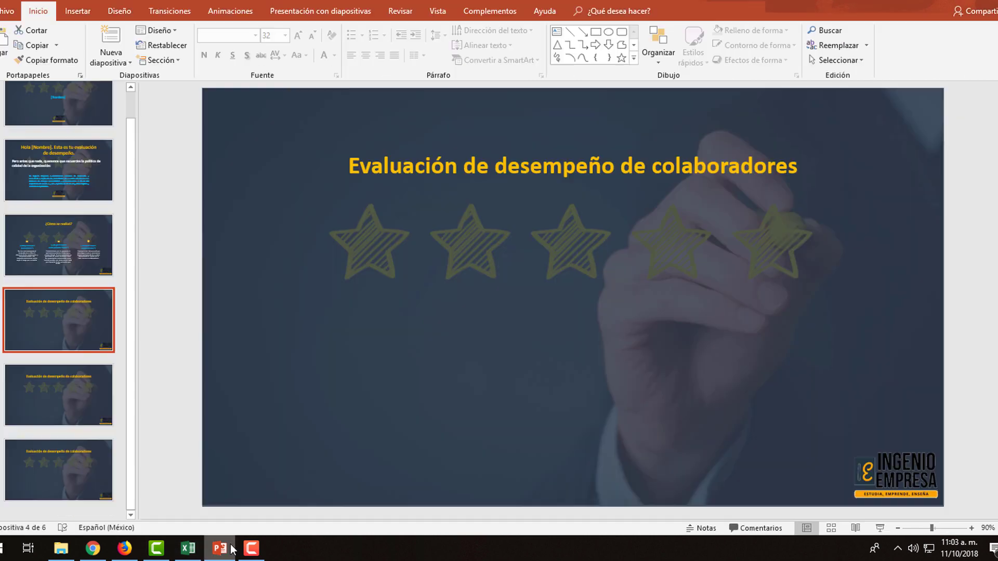
{"action": "key", "text": "ctrl+v"}
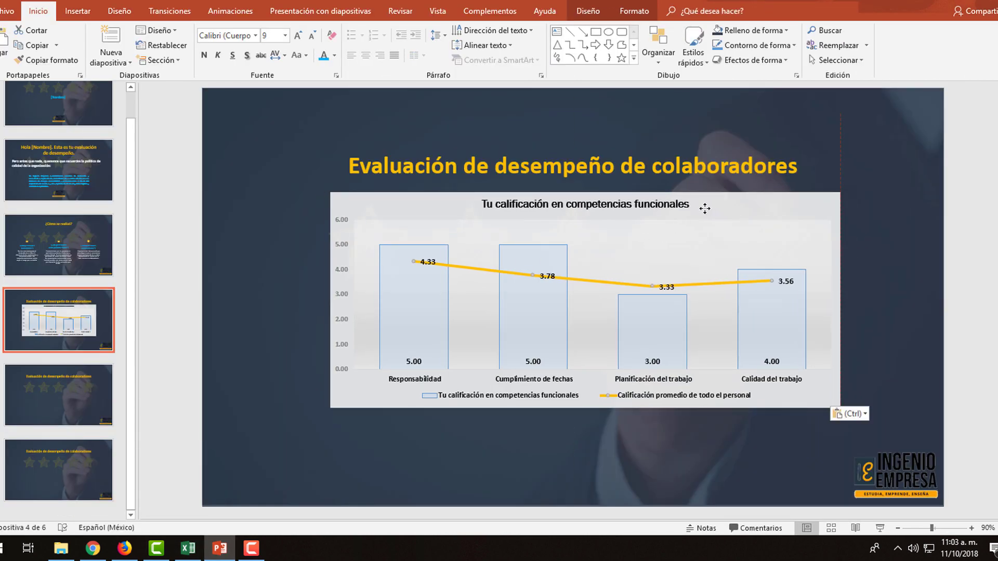
{"action": "left_click", "coordinate": [188, 548]}
{"action": "left_click", "coordinate": [472, 384]}
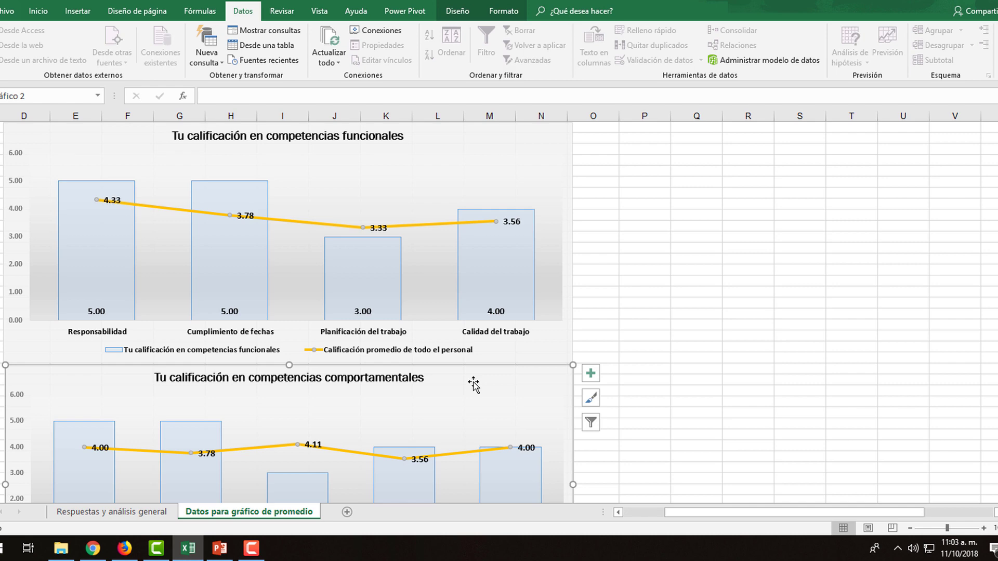
{"action": "key", "text": "alt+Tab"}
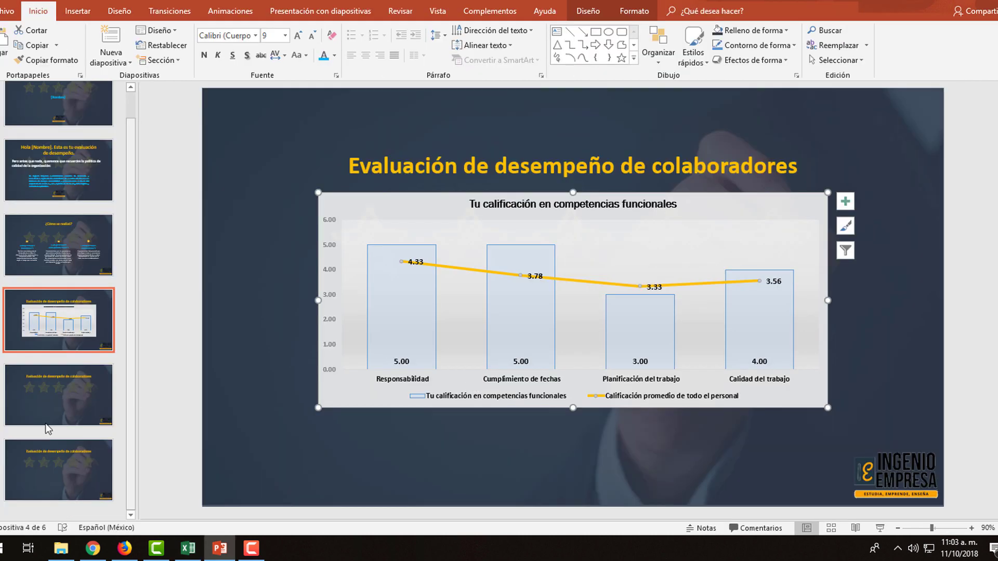
{"action": "left_click", "coordinate": [46, 395]}
{"action": "key", "text": "ctrl+v"}
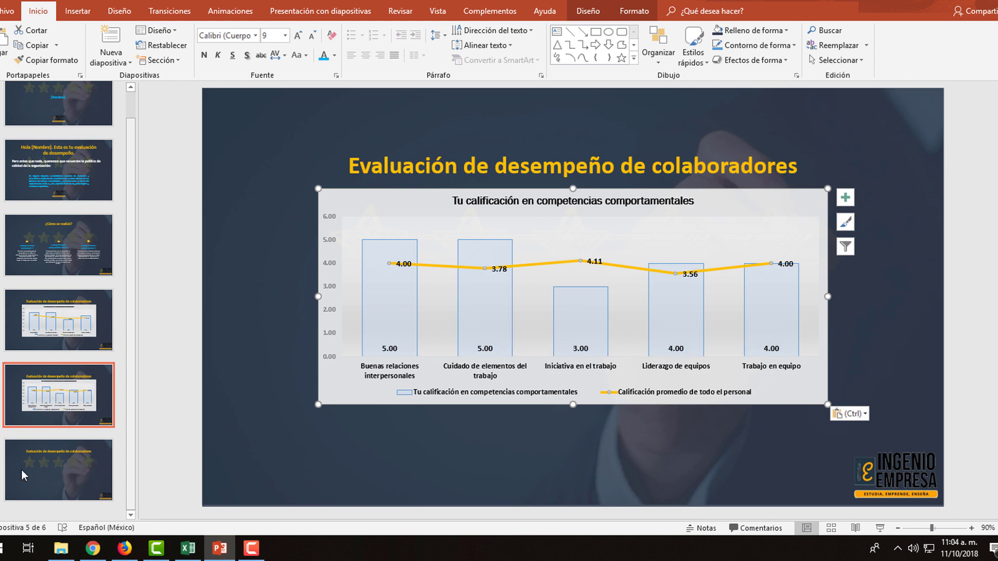
Step: Paste the conductuales competencies chart onto slide 6 and centre it below the title
{"action": "left_click", "coordinate": [41, 460]}
{"action": "left_click", "coordinate": [184, 550]}
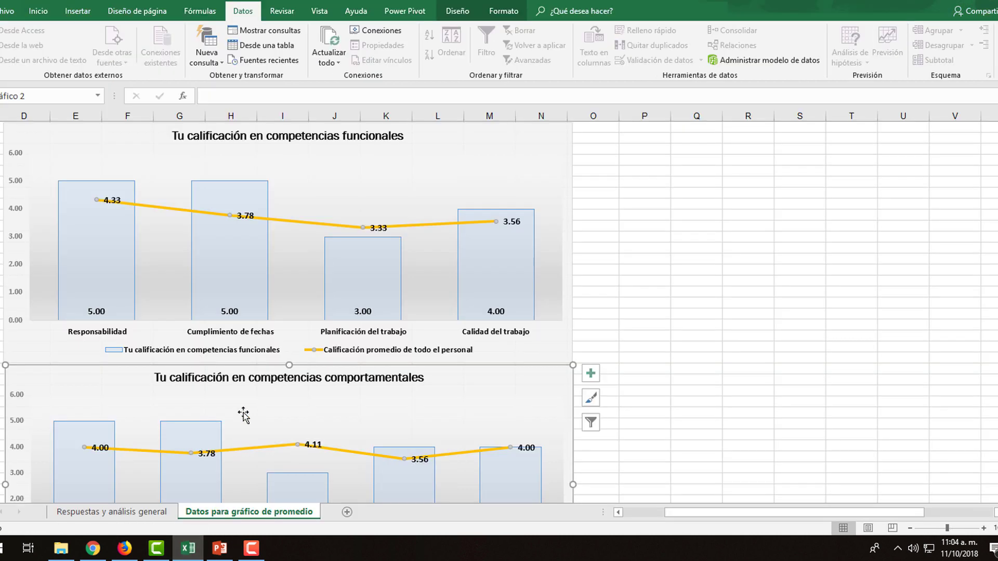
{"action": "scroll", "coordinate": [244, 415], "scroll_direction": "down", "scroll_amount": 4}
{"action": "scroll", "coordinate": [244, 416], "scroll_direction": "down", "scroll_amount": 3}
{"action": "left_click", "coordinate": [89, 366]}
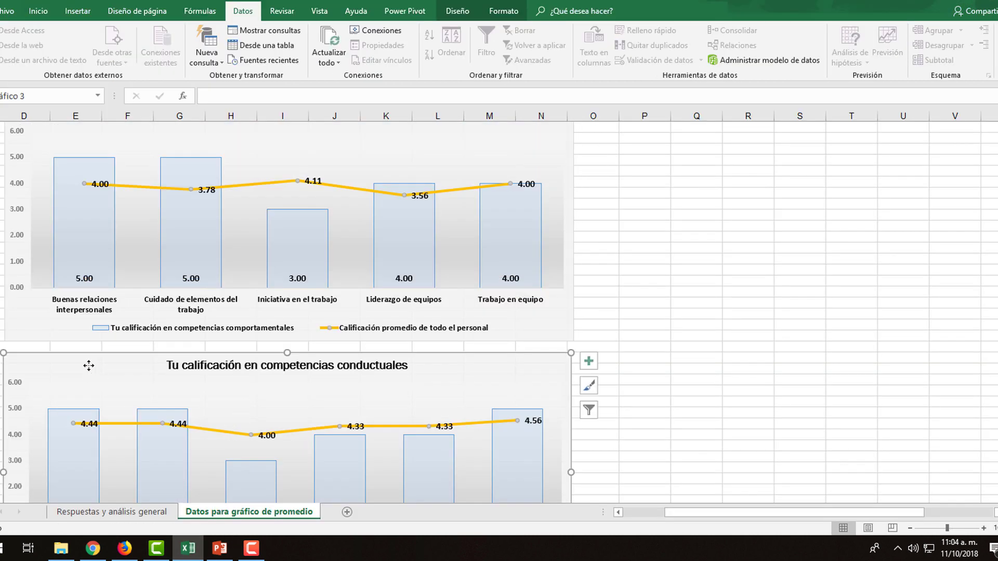
{"action": "key", "text": "alt+Tab"}
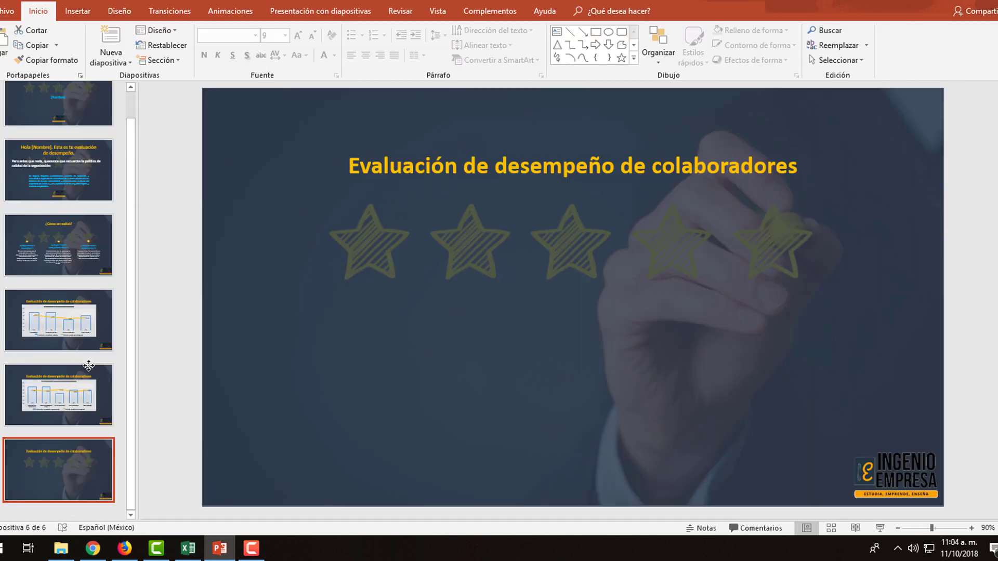
{"action": "key", "text": "ctrl+v"}
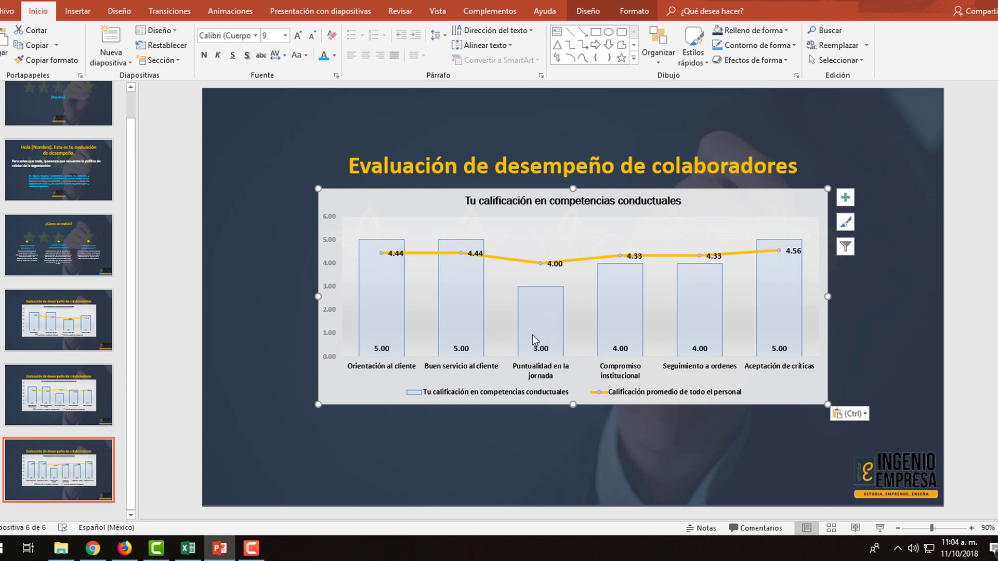
{"action": "left_click_drag", "start_coordinate": [767, 203], "coordinate": [766, 200]}
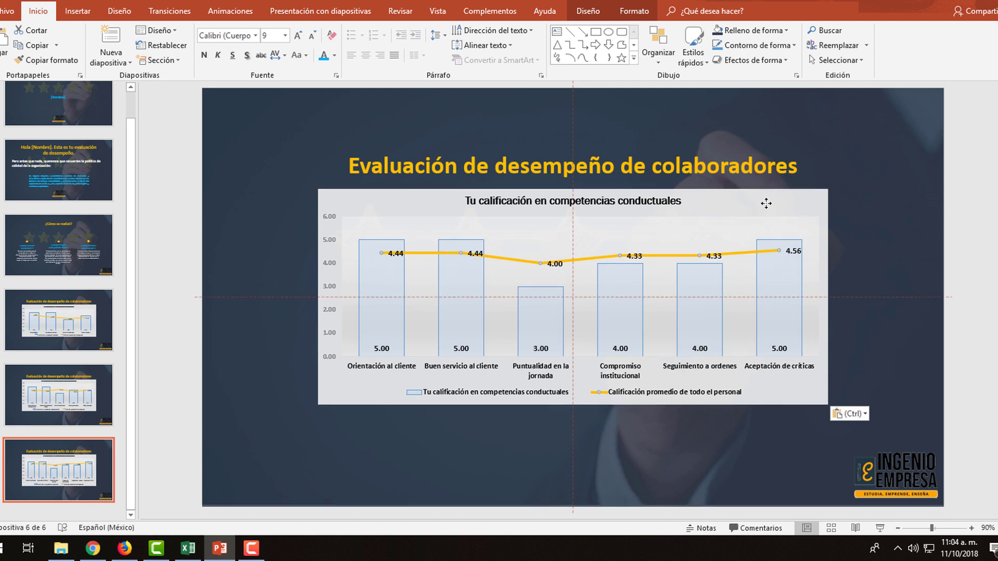
{"action": "left_click_drag", "start_coordinate": [767, 200], "coordinate": [766, 206]}
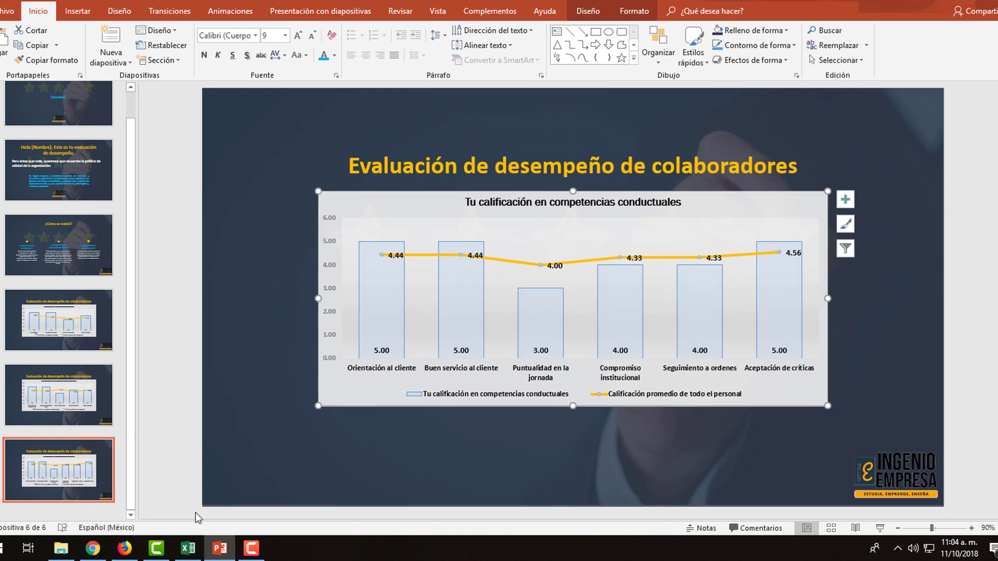
{"action": "left_click_drag", "start_coordinate": [133, 335], "coordinate": [143, 290]}
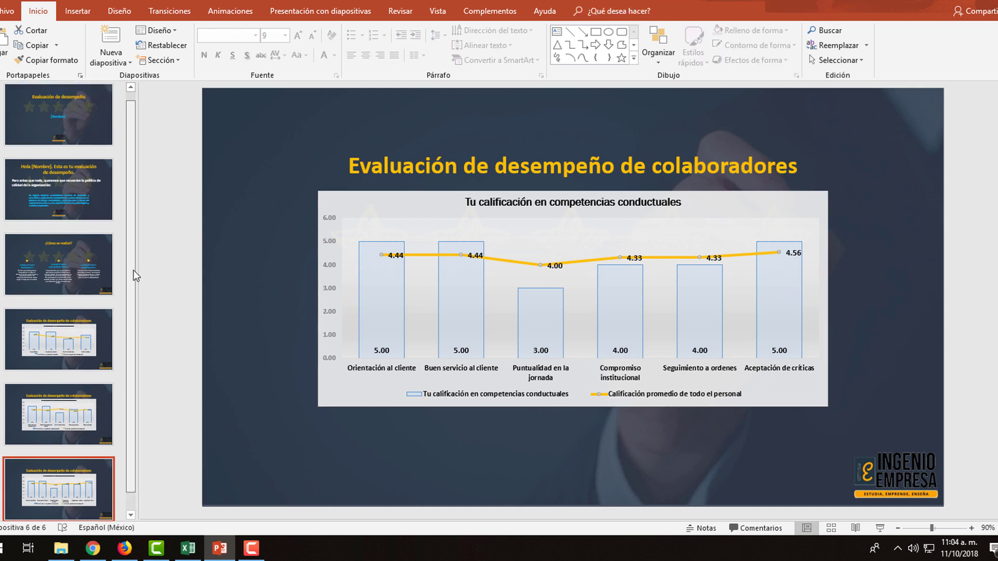
Step: Replace the title slide's [Nombre] placeholder with the collaborator's full name and recentre the box
{"action": "left_click", "coordinate": [85, 139]}
{"action": "left_click", "coordinate": [554, 314]}
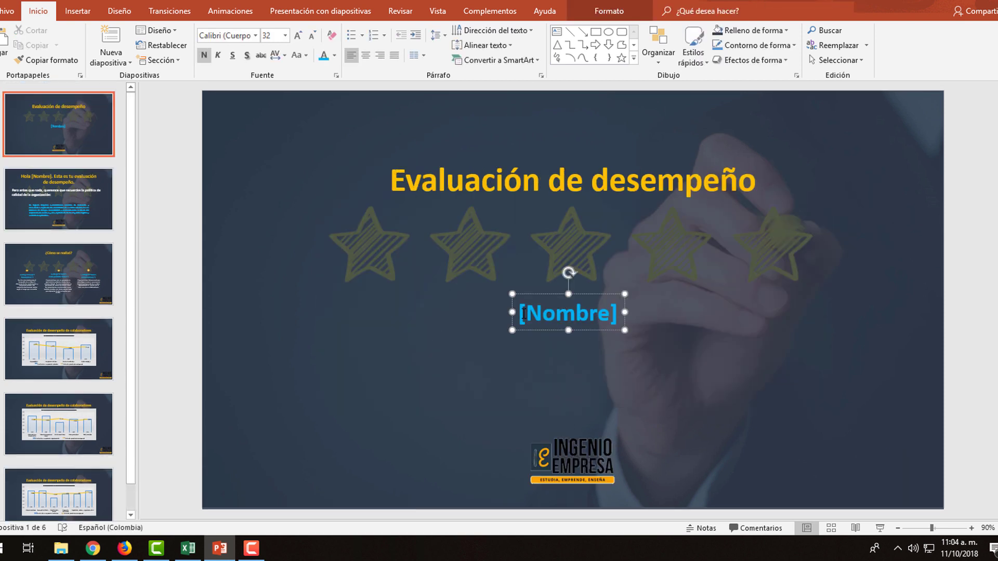
{"action": "left_click_drag", "start_coordinate": [523, 313], "coordinate": [629, 318]}
{"action": "key", "text": "BackSpace"}
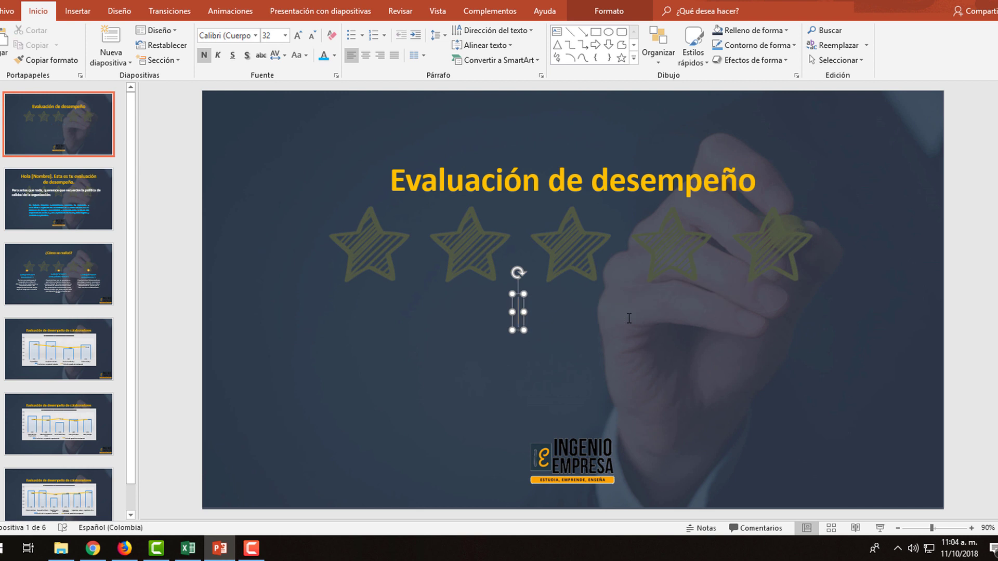
{"action": "type", "text": "Ma"}
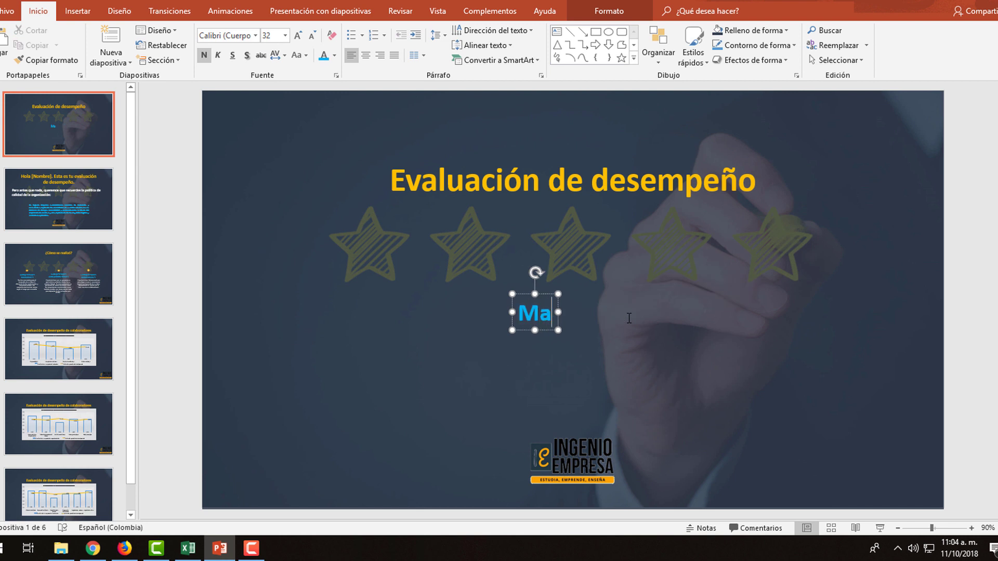
{"action": "type", "text": "nuel A"}
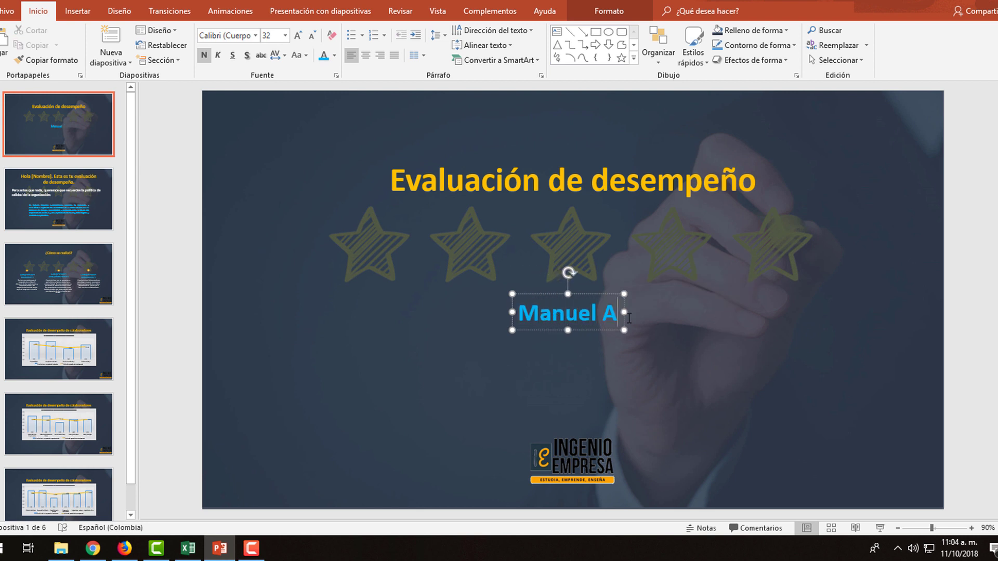
{"action": "type", "text": "ceved"}
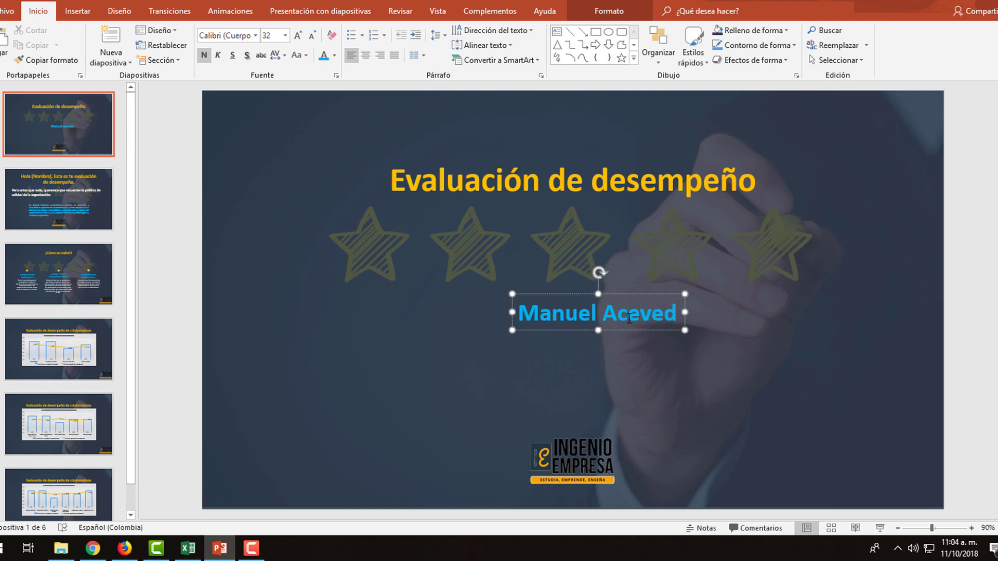
{"action": "type", "text": "o"}
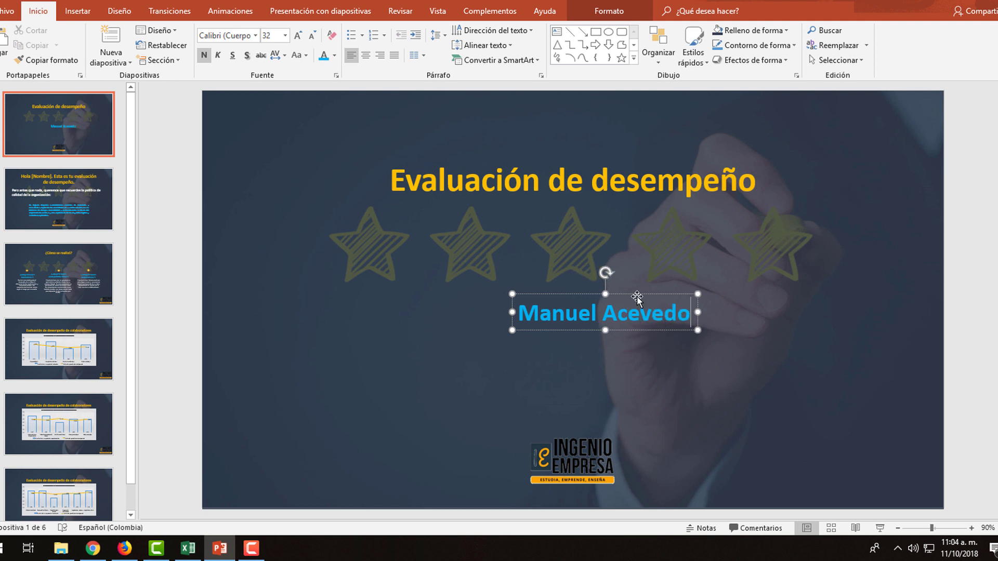
{"action": "left_click_drag", "start_coordinate": [635, 294], "coordinate": [602, 293]}
Step: Replace '[Nombre].' in the slide 2 greeting with the collaborator's first name and a period
{"action": "left_click", "coordinate": [47, 216]}
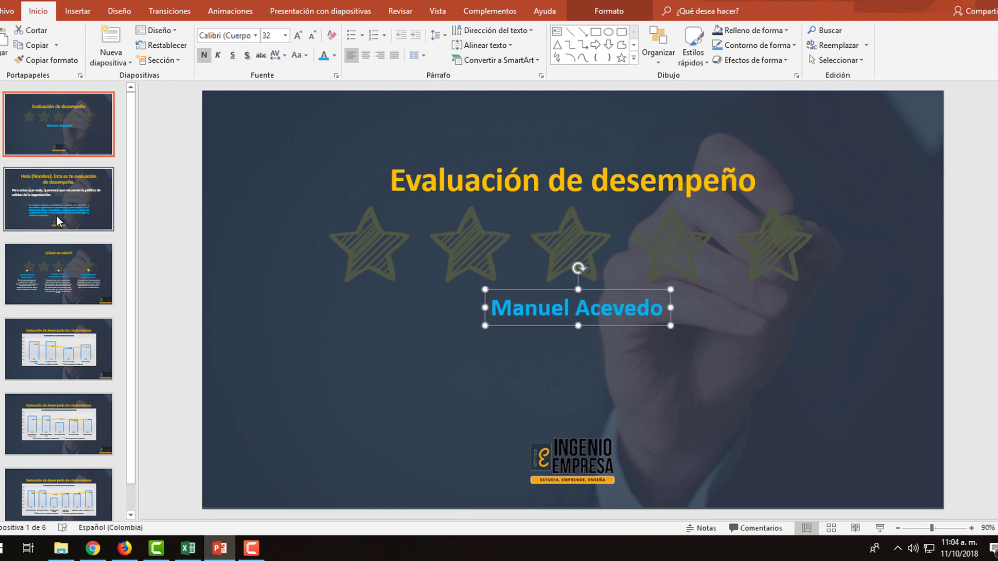
{"action": "left_click", "coordinate": [438, 146]}
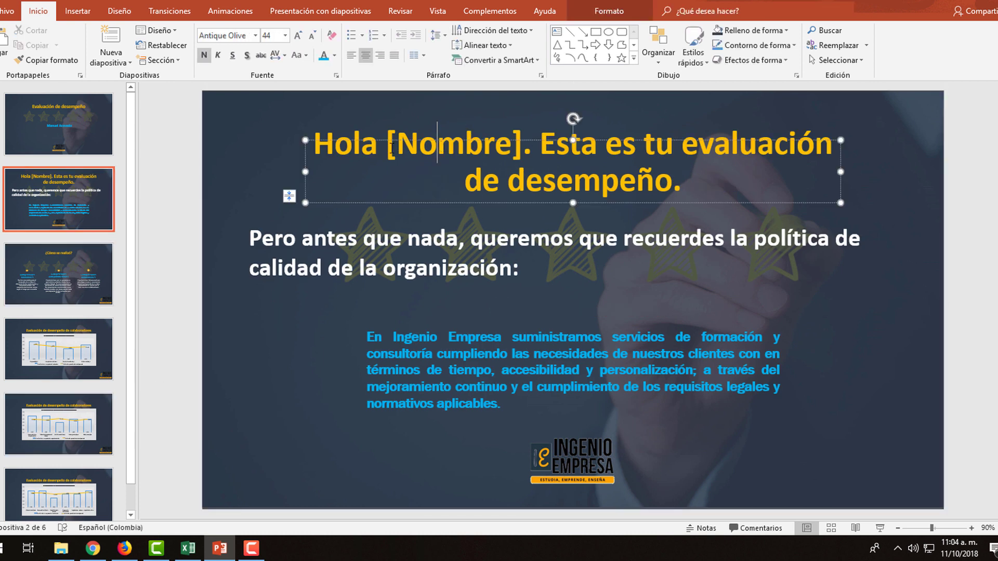
{"action": "left_click_drag", "start_coordinate": [419, 146], "coordinate": [384, 147]}
{"action": "left_click_drag", "start_coordinate": [479, 150], "coordinate": [539, 151]}
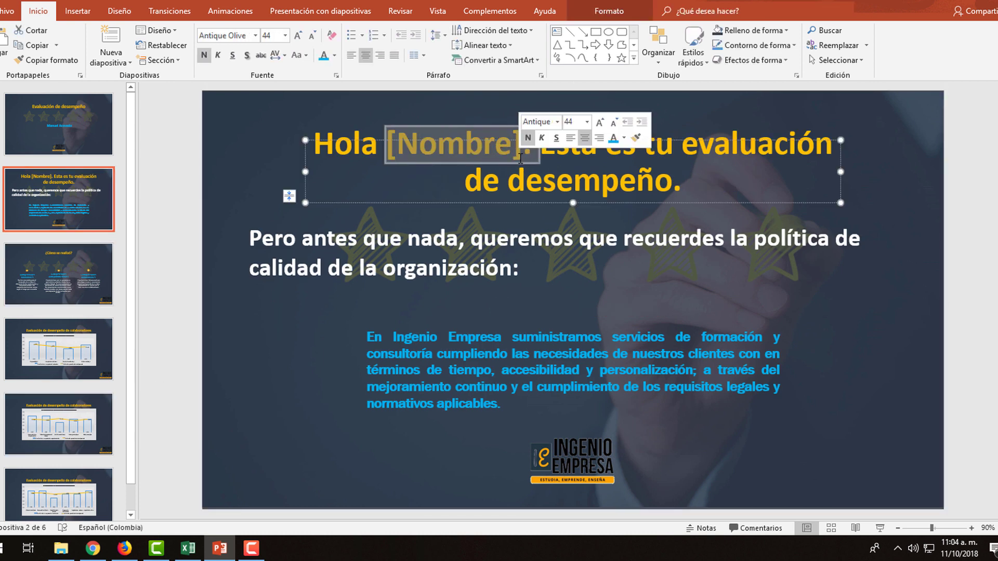
{"action": "key", "text": "Delete"}
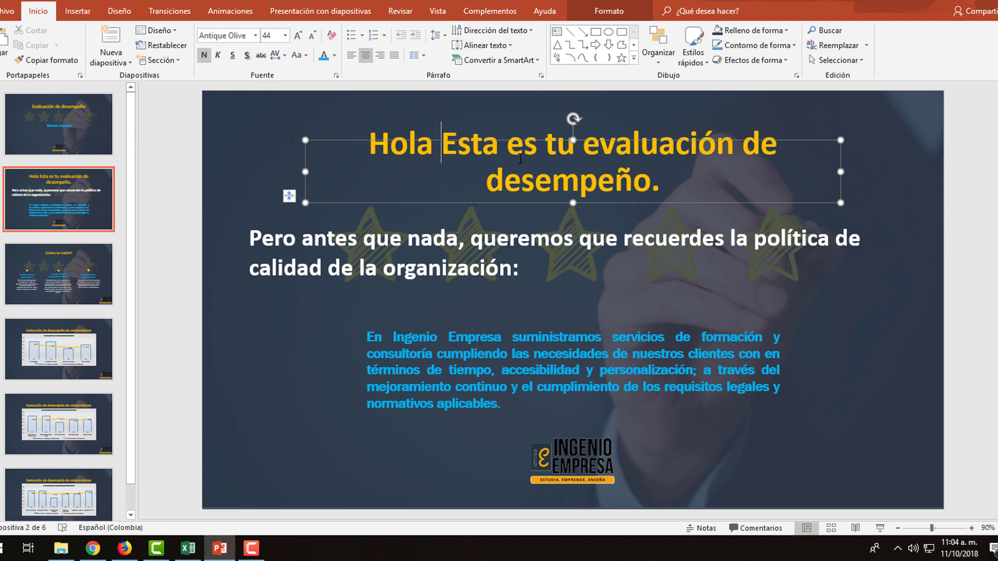
{"action": "type", "text": "Manue"}
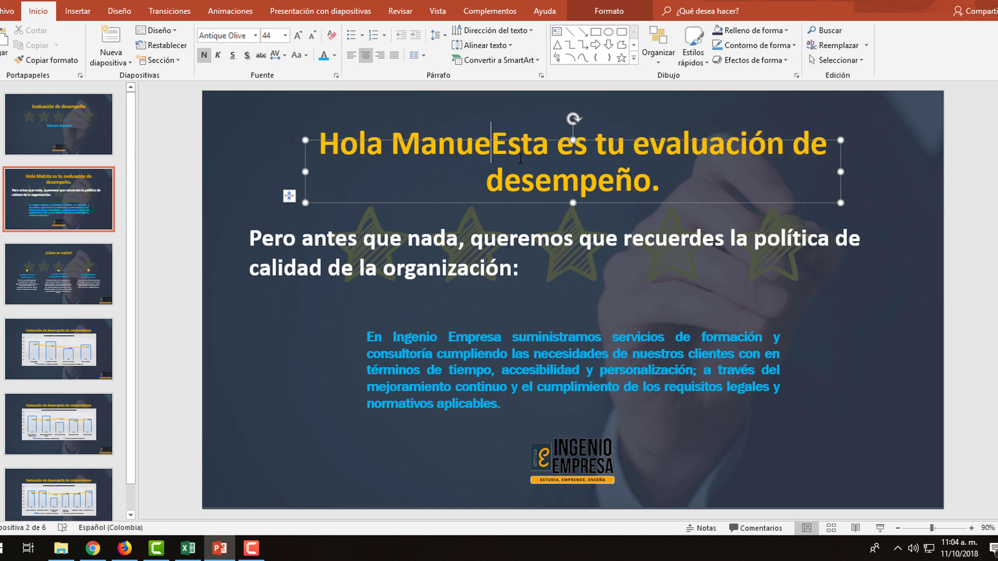
{"action": "type", "text": "l."}
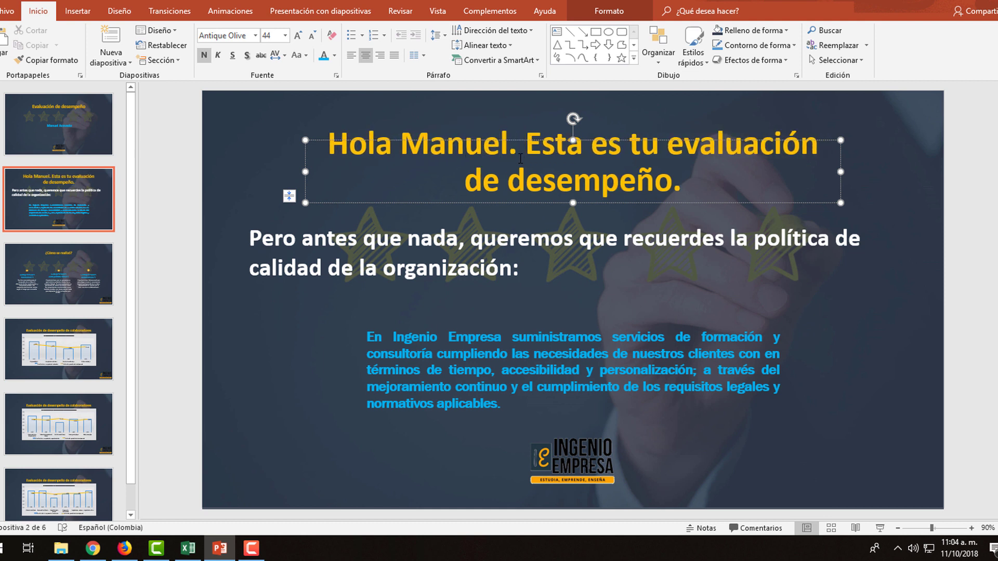
{"action": "left_click", "coordinate": [236, 366]}
{"action": "left_click", "coordinate": [43, 288]}
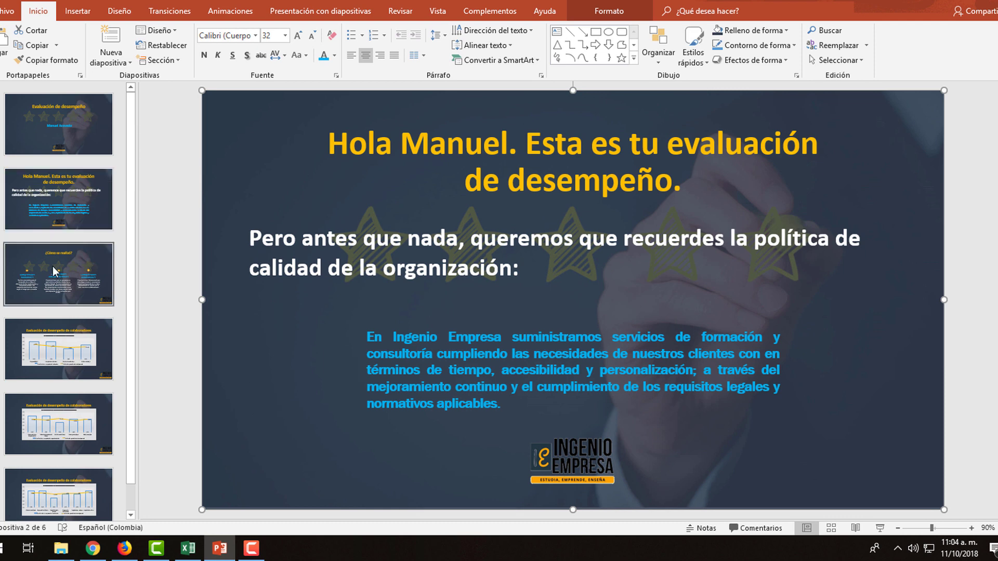
{"action": "scroll", "coordinate": [54, 245], "scroll_direction": "up", "scroll_amount": 1}
{"action": "left_click", "coordinate": [55, 104]}
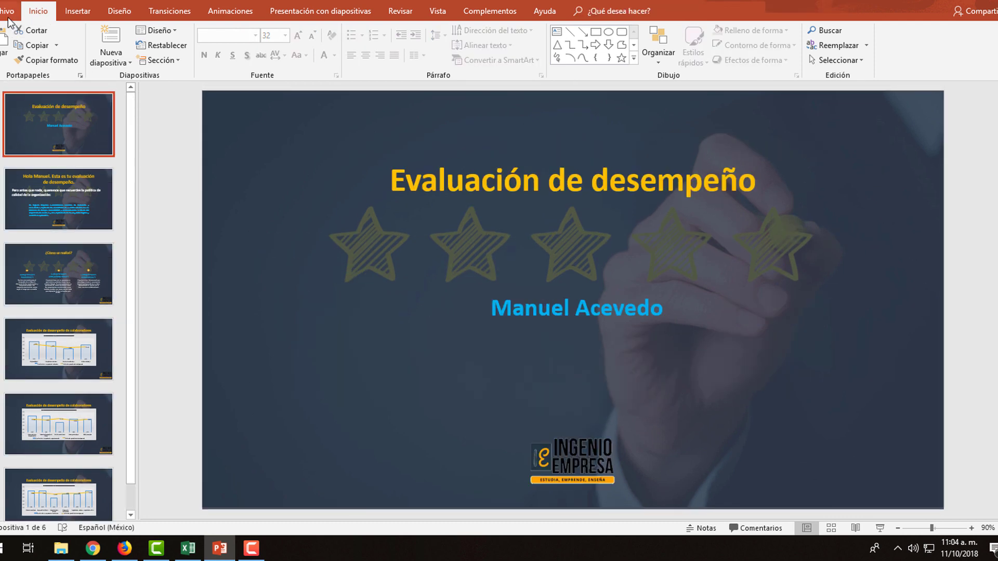
Step: Save the presentation as PDF (*.pdf), with the collaborator's full name as the file name
{"action": "left_click", "coordinate": [6, 11]}
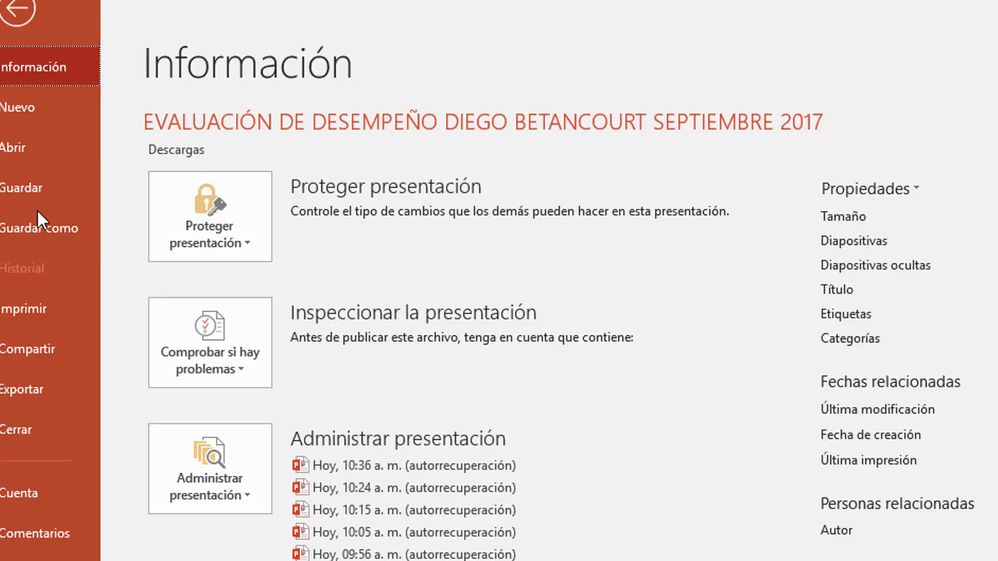
{"action": "left_click", "coordinate": [60, 241]}
{"action": "left_click", "coordinate": [298, 434]}
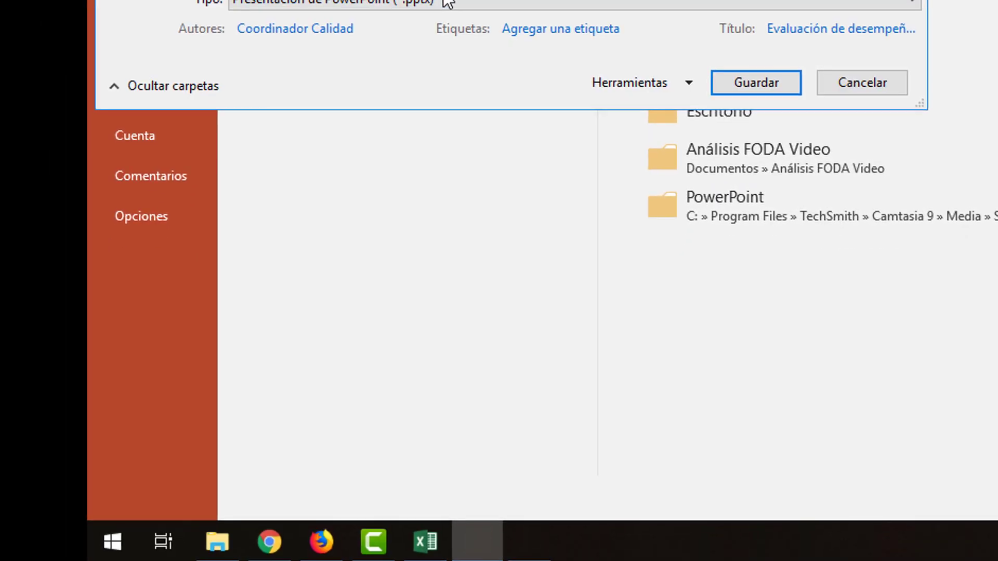
{"action": "left_click", "coordinate": [448, 3]}
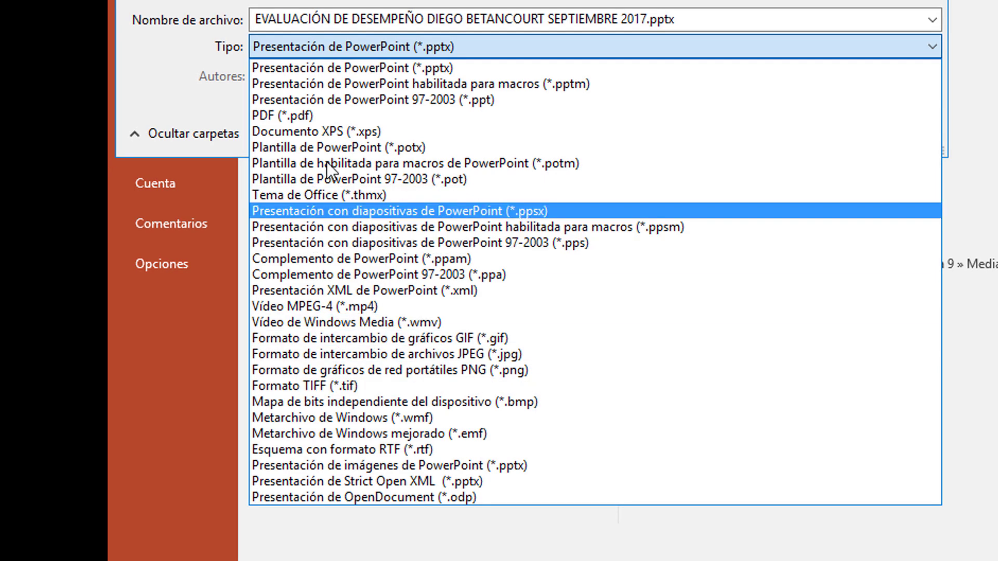
{"action": "left_click", "coordinate": [323, 117]}
{"action": "left_click", "coordinate": [613, 21]}
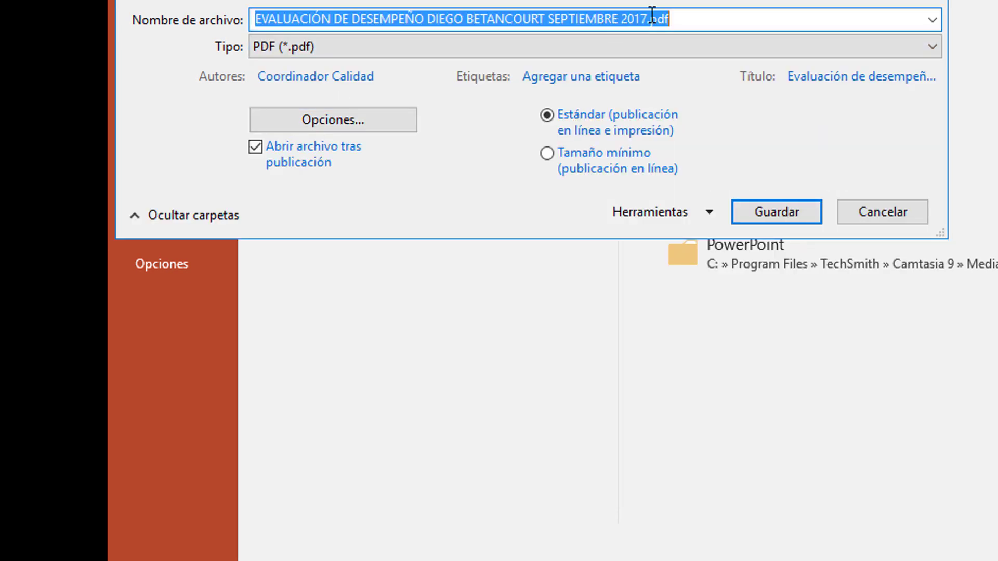
{"action": "key", "text": "BackSpace"}
{"action": "type", "text": "M"}
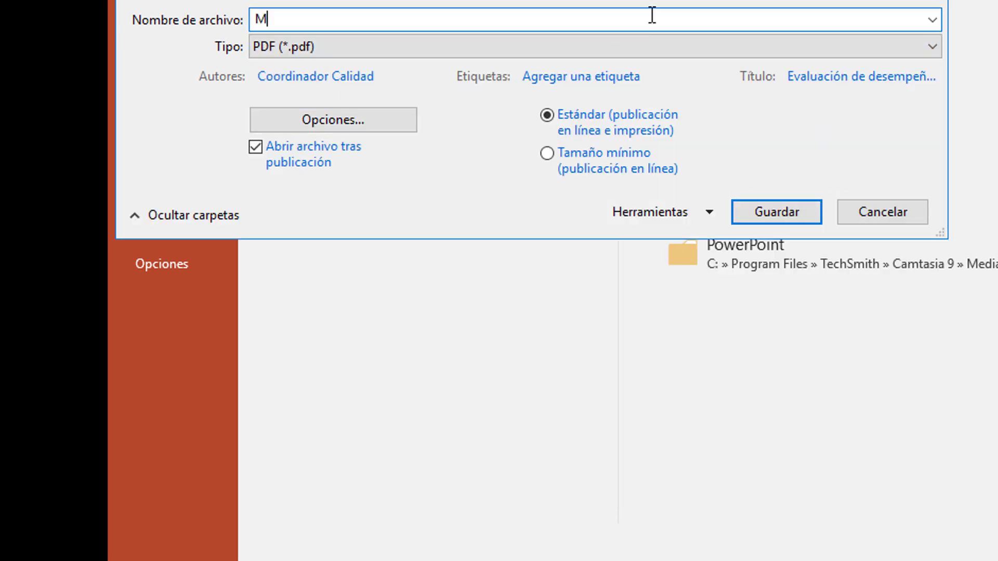
{"action": "type", "text": "anue"}
{"action": "type", "text": "l Ace"}
{"action": "type", "text": "vedo"}
{"action": "key", "text": "Return"}
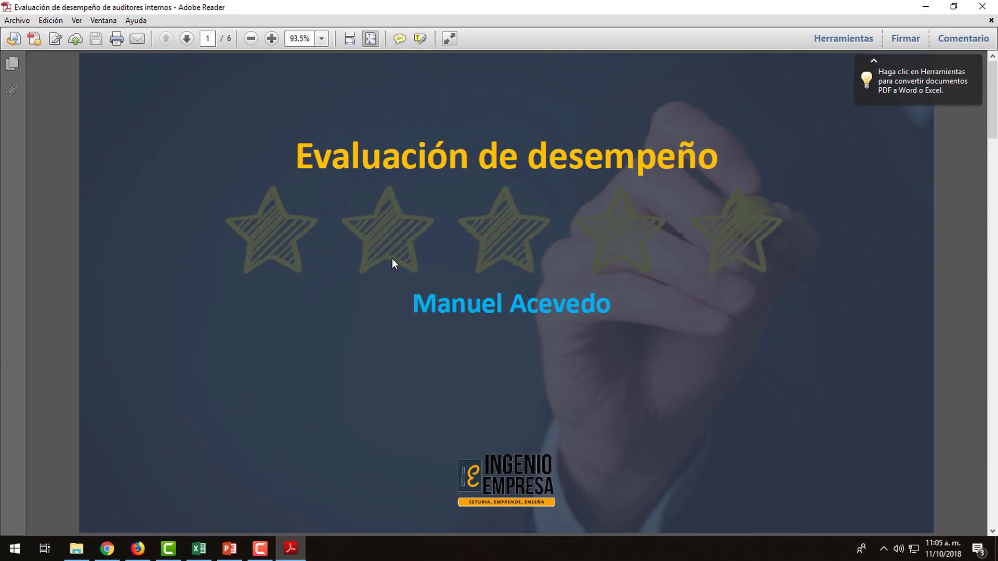
Step: Check all six PDF pages and the three competency charts, dismissing the update prompt
{"action": "scroll", "coordinate": [392, 257], "scroll_direction": "down", "scroll_amount": 3}
{"action": "scroll", "coordinate": [404, 258], "scroll_direction": "up", "scroll_amount": 3}
{"action": "scroll", "coordinate": [574, 259], "scroll_direction": "down", "scroll_amount": 3}
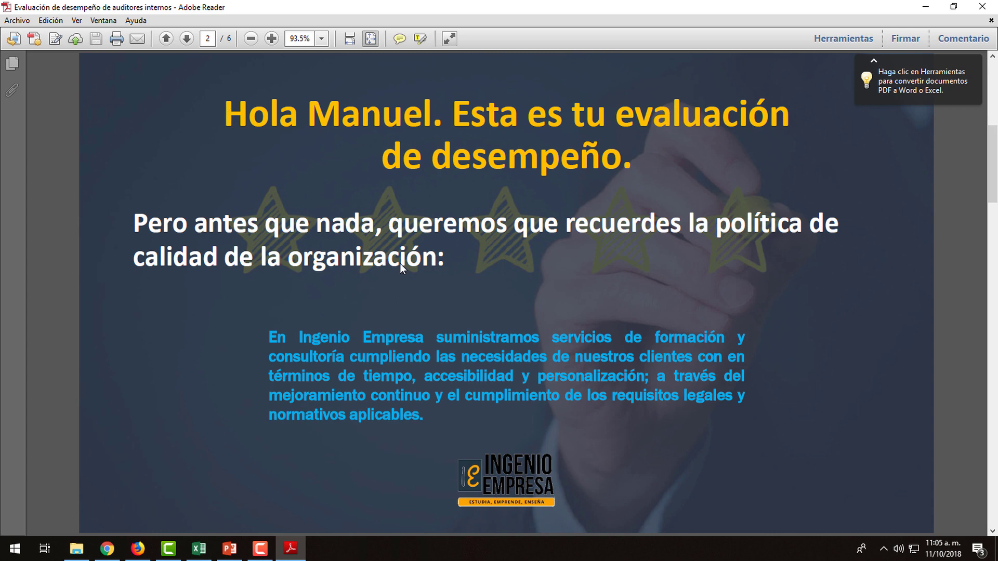
{"action": "scroll", "coordinate": [483, 335], "scroll_direction": "down", "scroll_amount": 3}
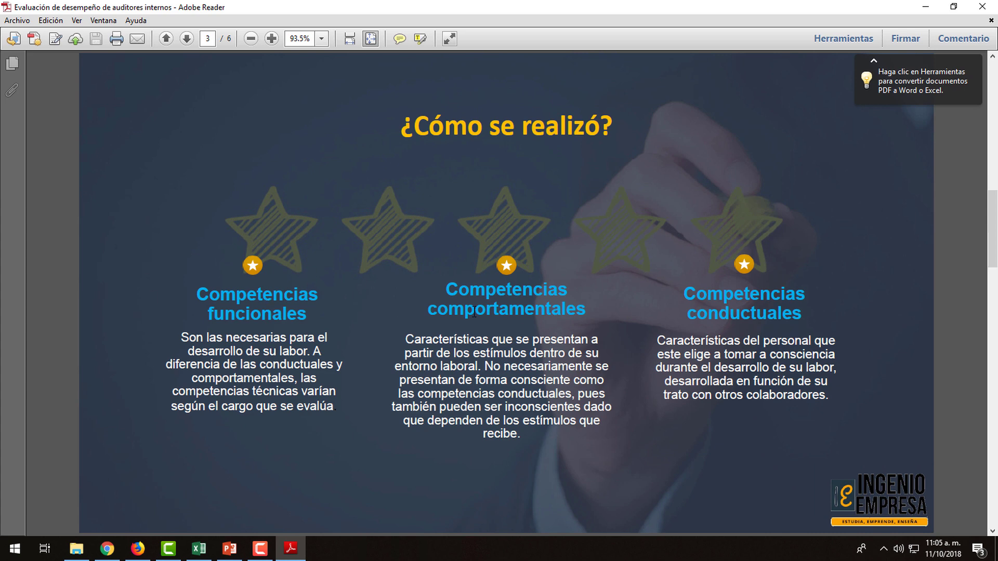
{"action": "scroll", "coordinate": [655, 365], "scroll_direction": "down", "scroll_amount": 3}
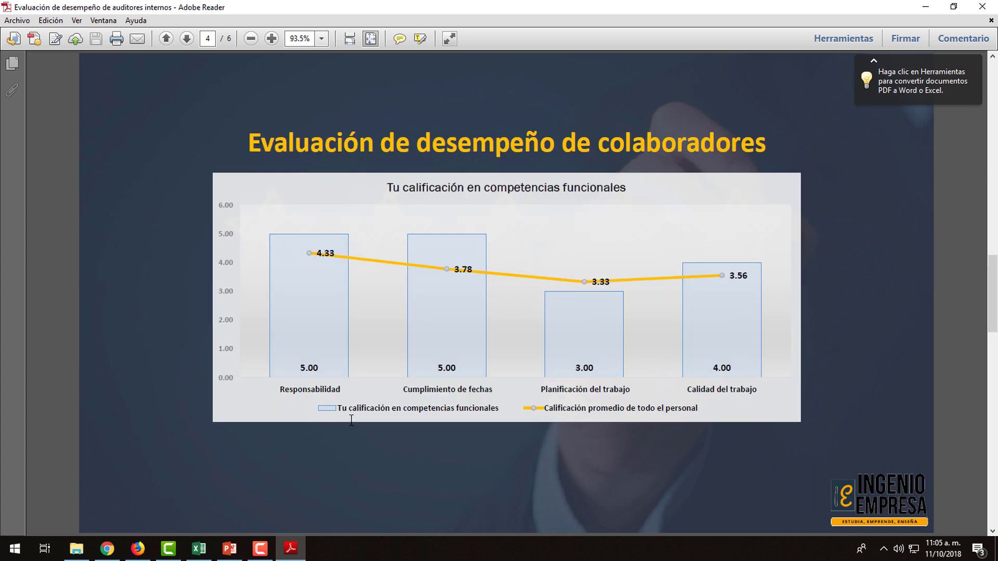
{"action": "left_click_drag", "start_coordinate": [346, 408], "coordinate": [703, 411]}
{"action": "scroll", "coordinate": [598, 361], "scroll_direction": "down", "scroll_amount": 1}
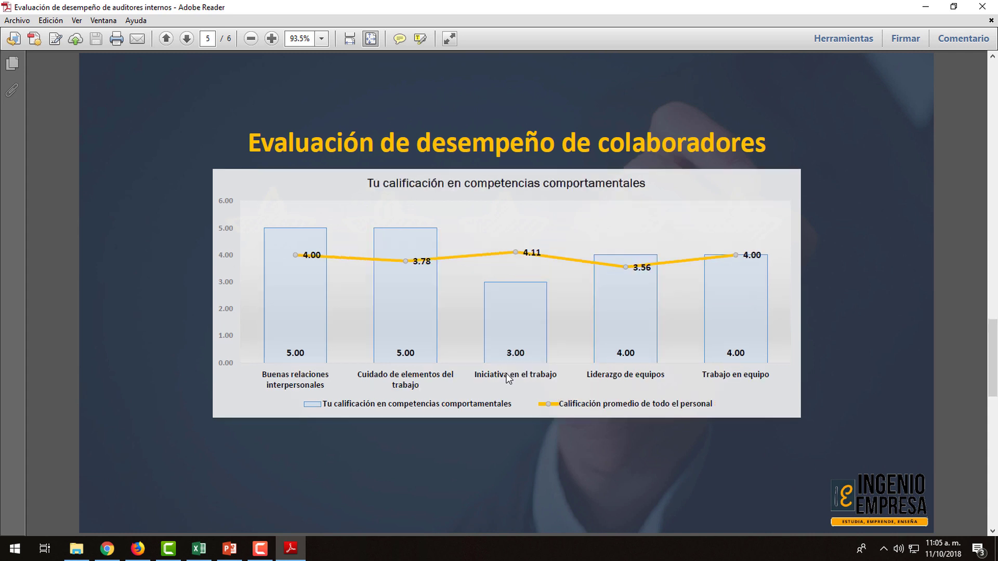
{"action": "scroll", "coordinate": [552, 237], "scroll_direction": "up", "scroll_amount": 1}
{"action": "scroll", "coordinate": [584, 189], "scroll_direction": "down", "scroll_amount": 1}
{"action": "scroll", "coordinate": [583, 185], "scroll_direction": "down", "scroll_amount": 1}
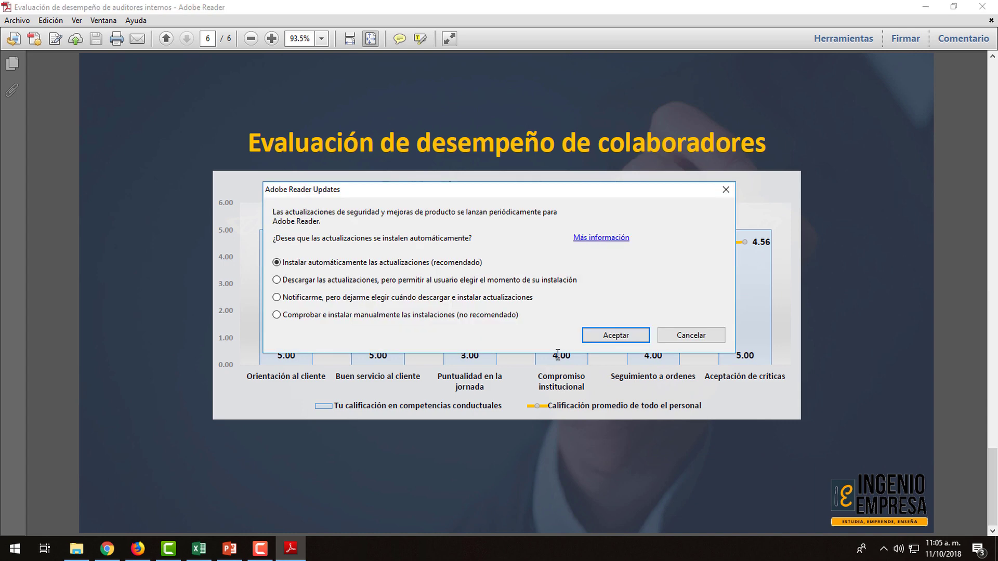
{"action": "left_click", "coordinate": [691, 335]}
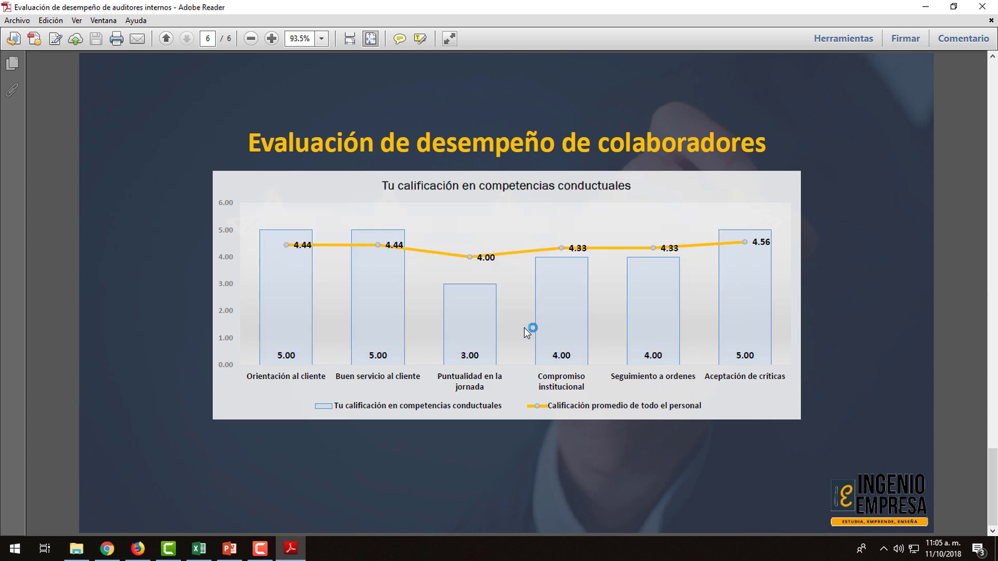
{"action": "scroll", "coordinate": [524, 327], "scroll_direction": "up", "scroll_amount": 4}
{"action": "scroll", "coordinate": [524, 326], "scroll_direction": "up", "scroll_amount": 1}
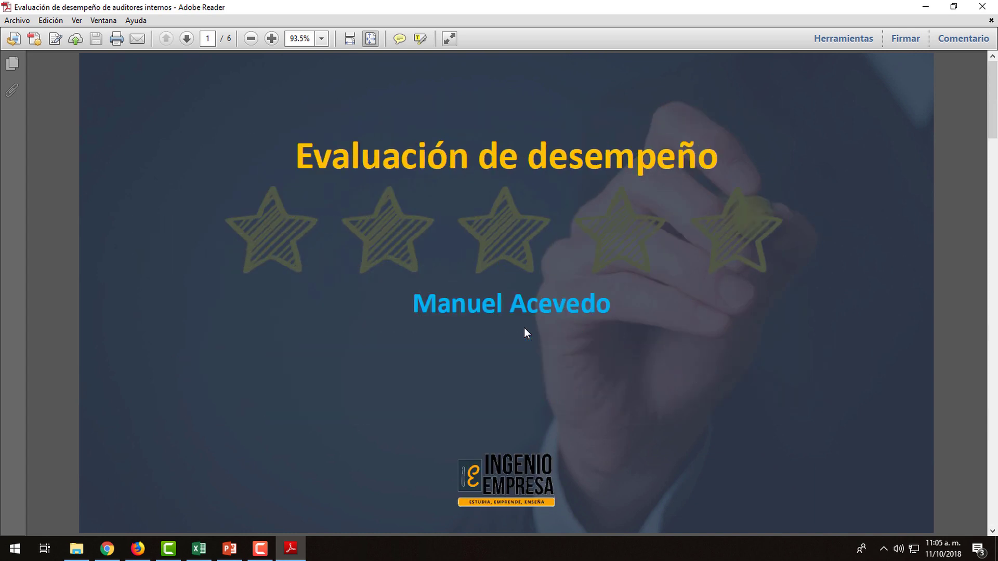